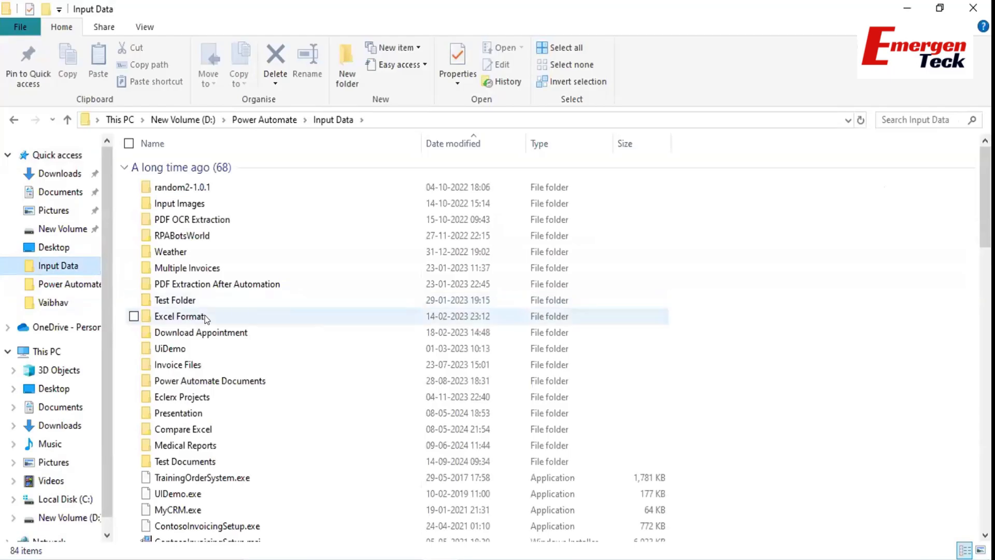
Launch TrainingOrderSystem.exe from the Input Data folder.
key("t")
key("Down")
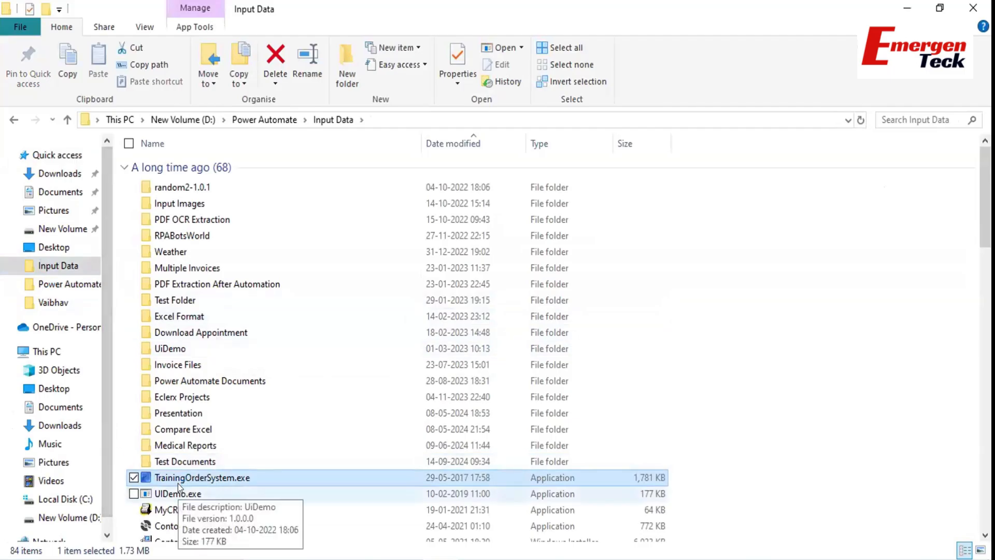
key("Return")
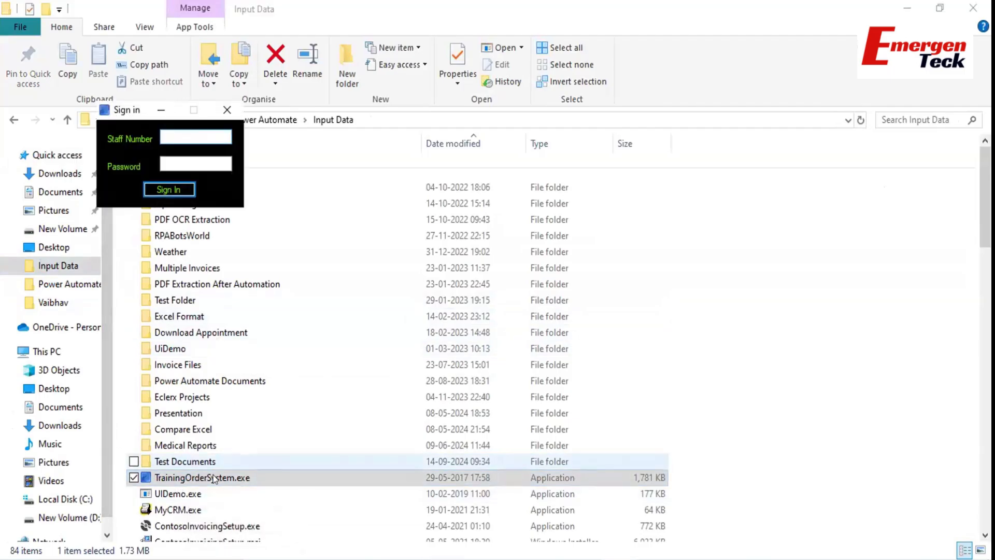
Back in File Explorer, open the Order System.xlsx workbook.
left_click(200, 447)
key("o")
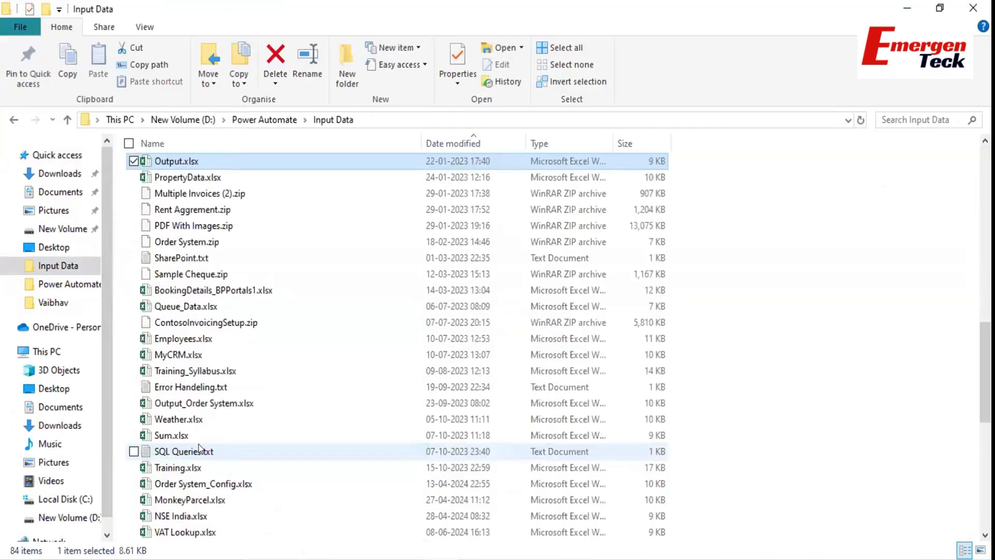
key("o")
key("o")
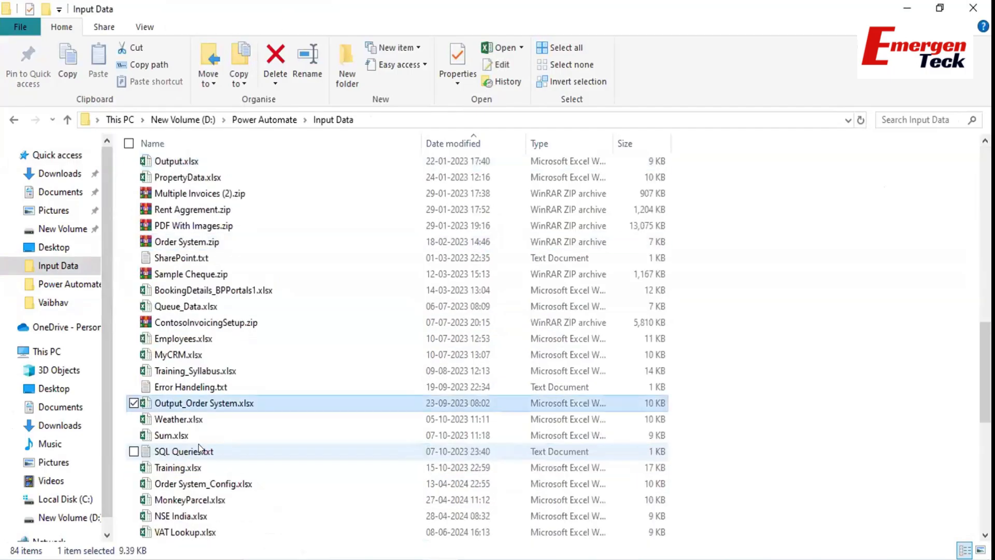
key("o")
key("o")
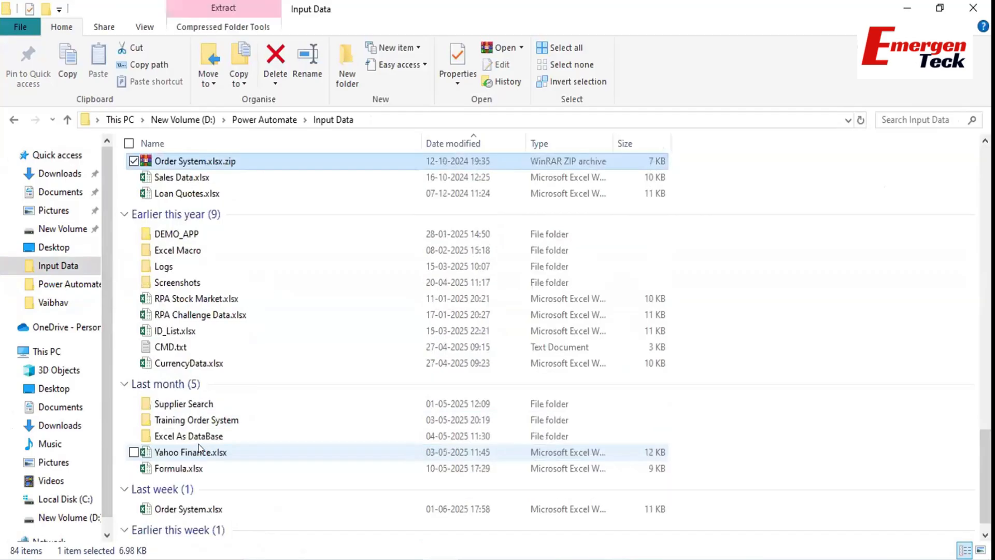
double_click(193, 502)
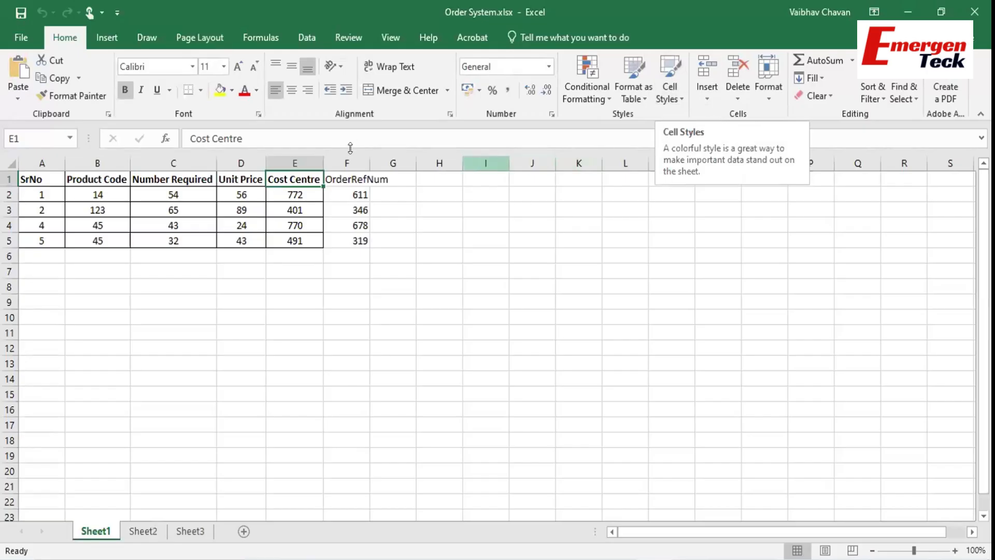
Clear column F's OrderRefNum values and bring the Sign in window back up.
right_click(348, 164)
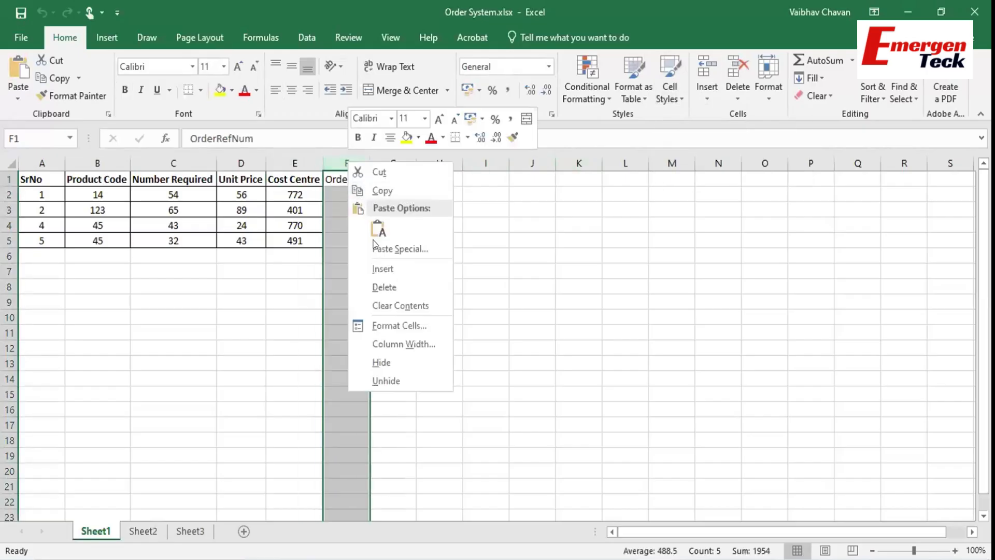
left_click(377, 286)
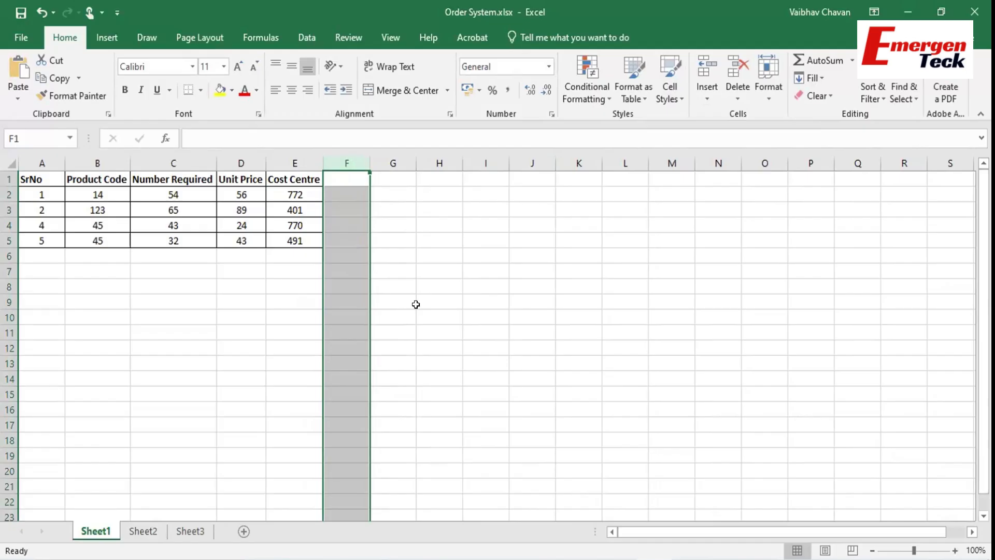
left_click(416, 304)
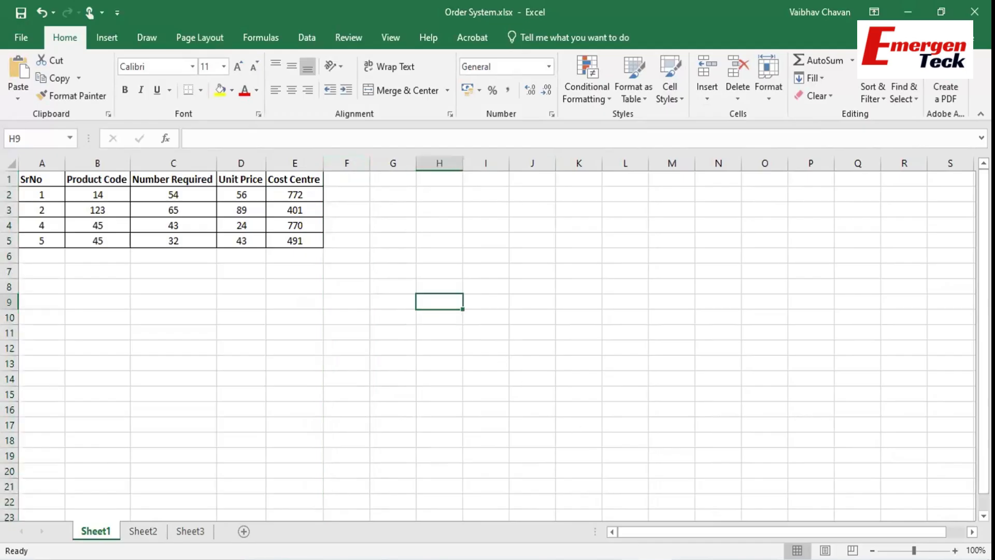
mouse_move(619, 559)
left_click(549, 457)
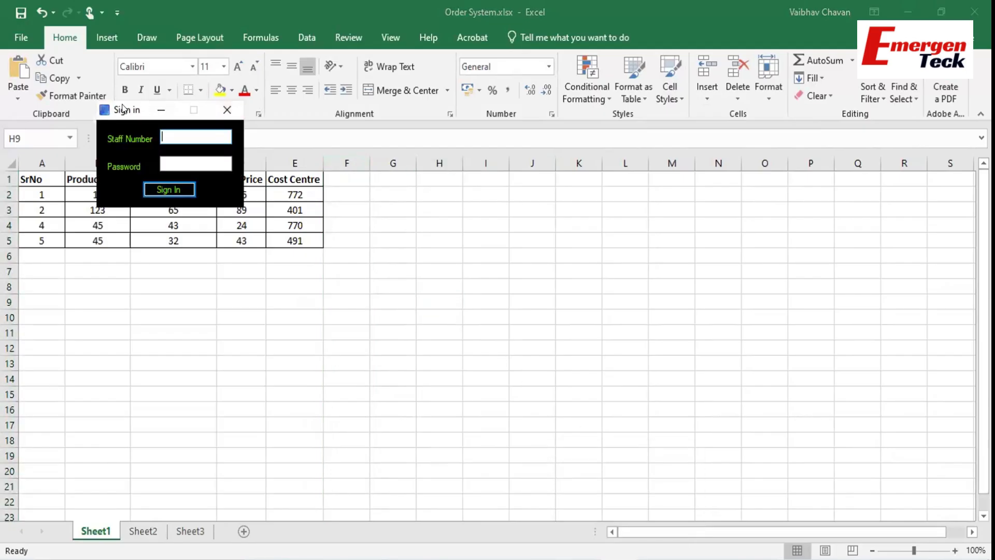
Drag the Sign in window from the top-left corner to the screen centre.
left_click_drag(123, 108, 439, 280)
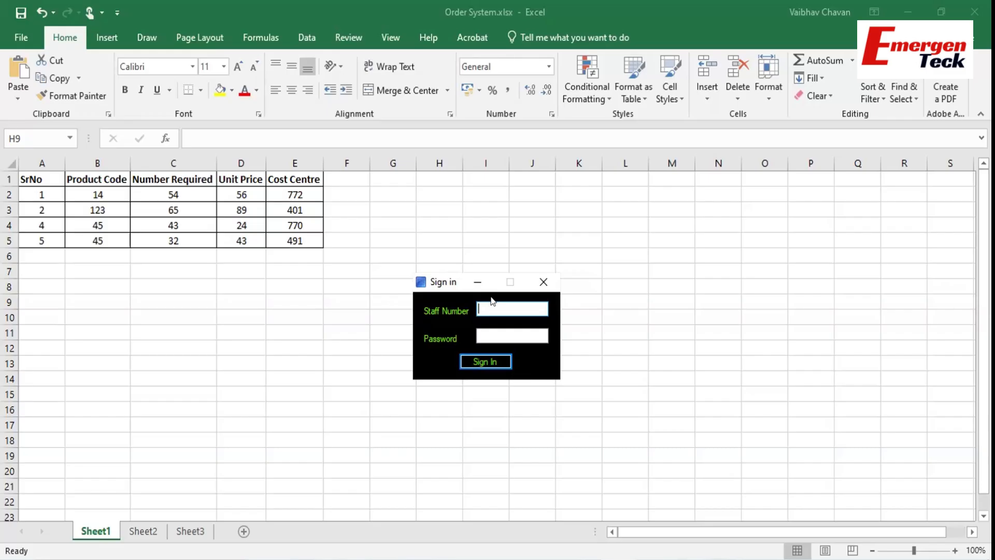
Enter the staff number and password, then sign in to reach the Options menu.
type("admin")
key("Tab")
type("admin")
left_click(492, 361)
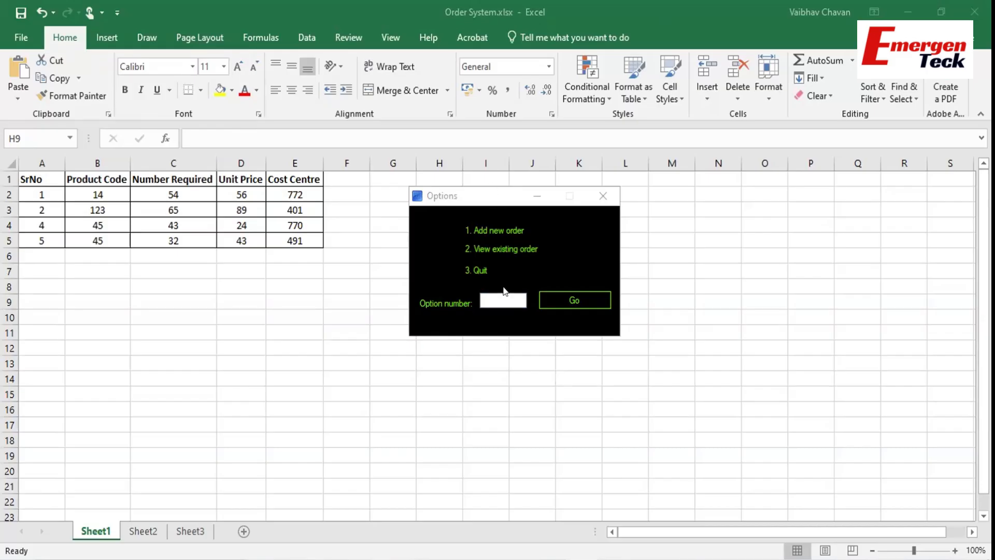
Choose option 1 to open the New Order form and move it to the right.
left_click(496, 300)
type("1")
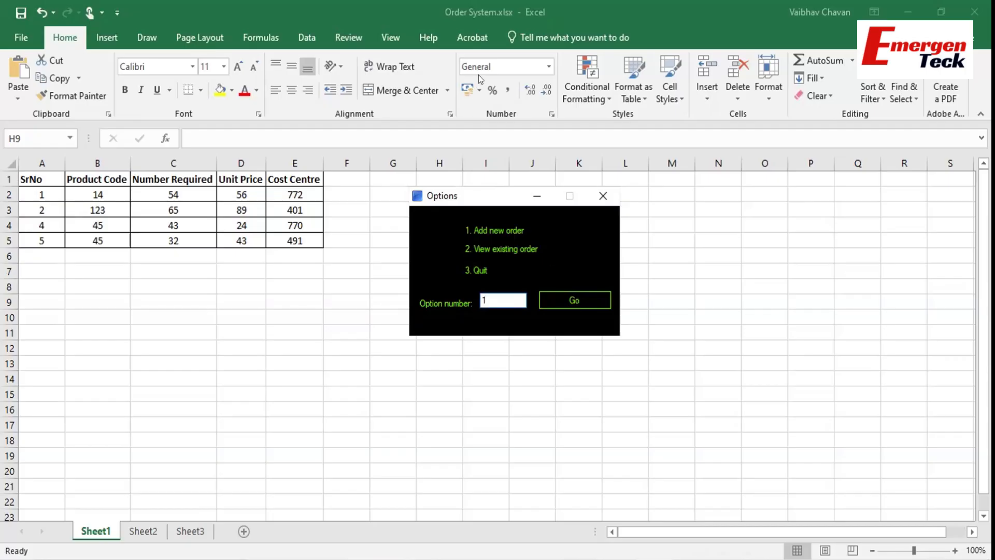
left_click(580, 291)
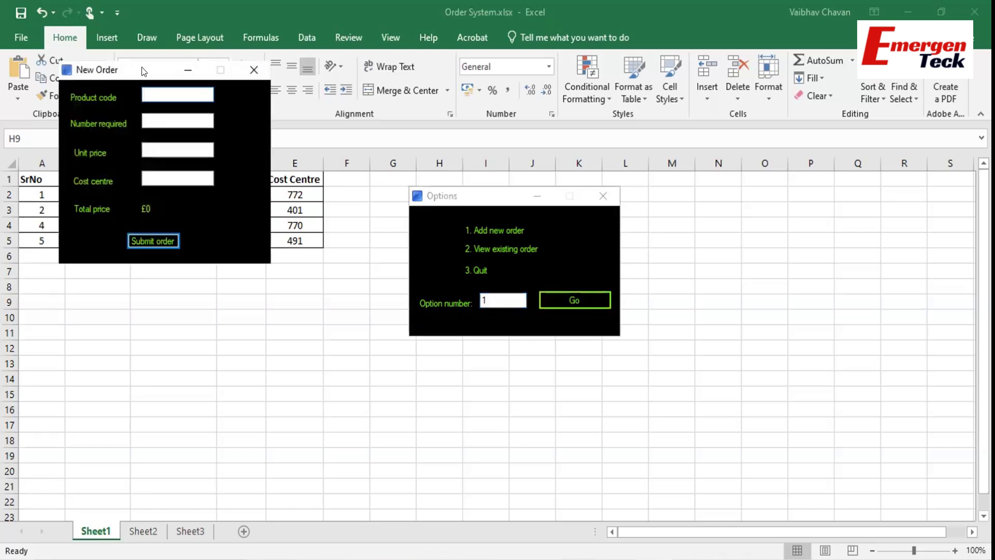
left_click_drag(141, 70, 641, 175)
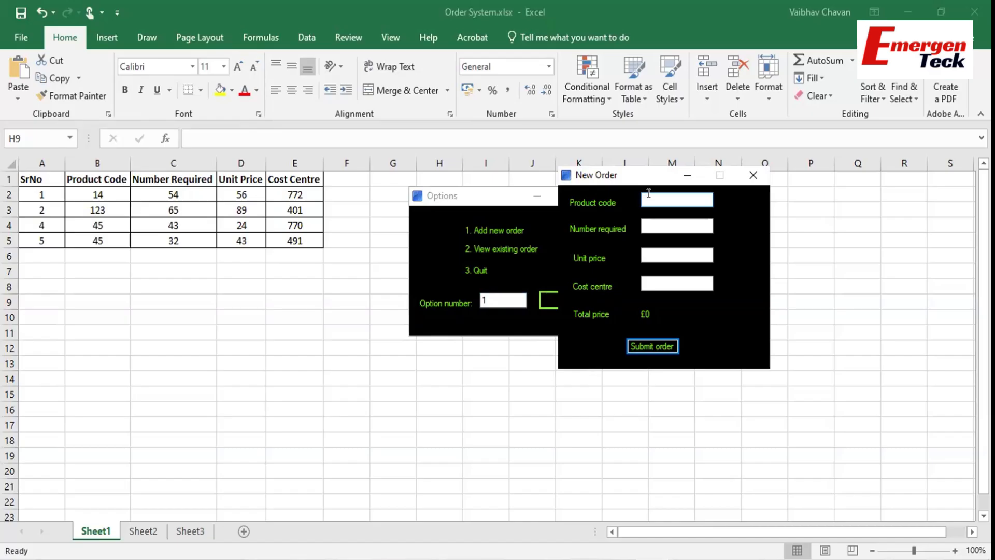
Fill the order as product 14, 54 units, unit price 56, cost centre 772, and submit.
type("14")
key("Tab")
type("54")
key("Tab")
type("56")
key("Tab")
type("772")
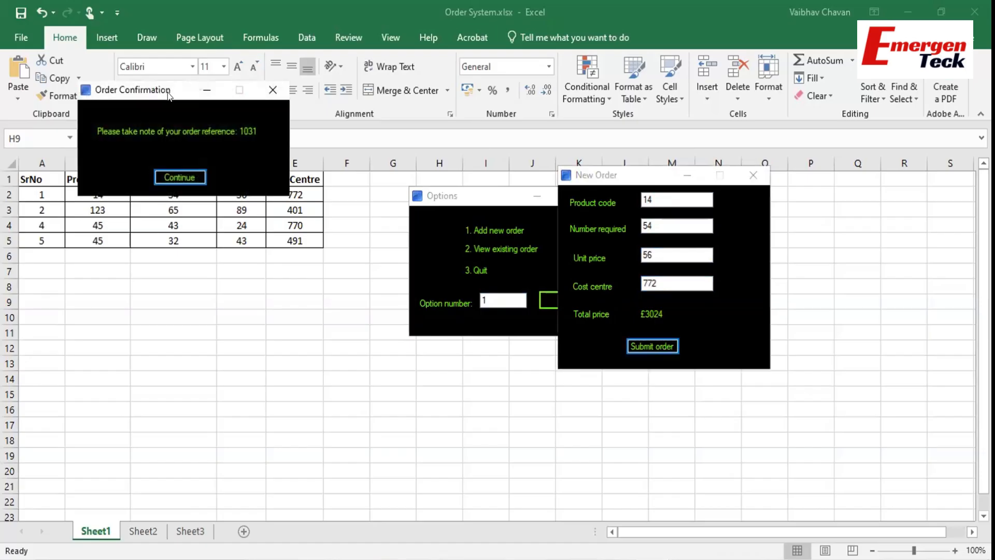
left_click_drag(168, 94, 395, 342)
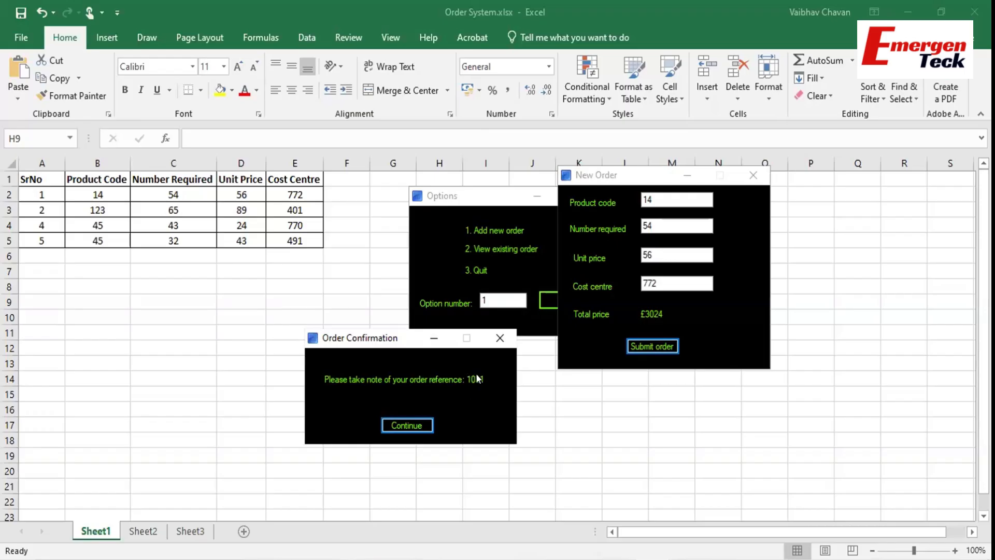
Add the heading OrderNum in cell F1.
left_click(343, 178)
type("OrderNum")
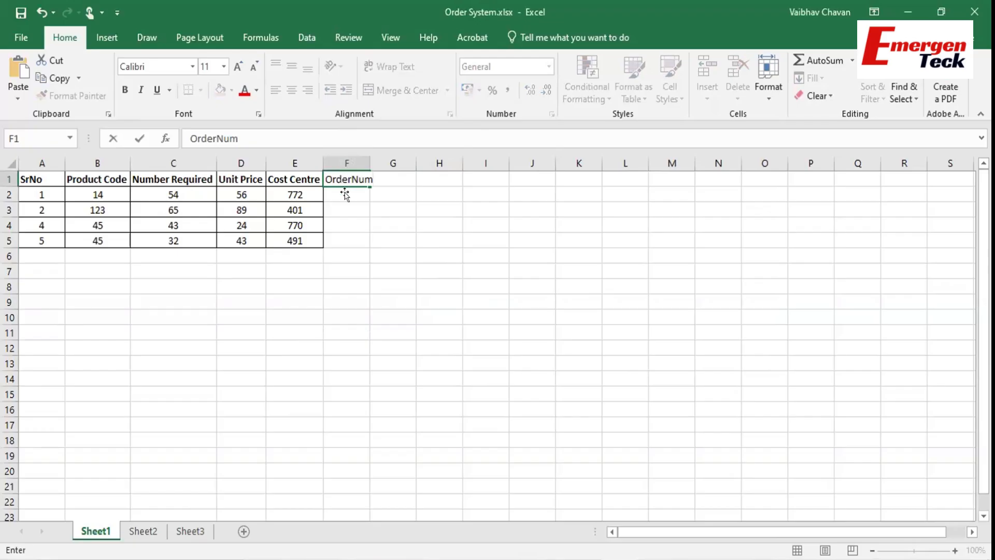
key("Return")
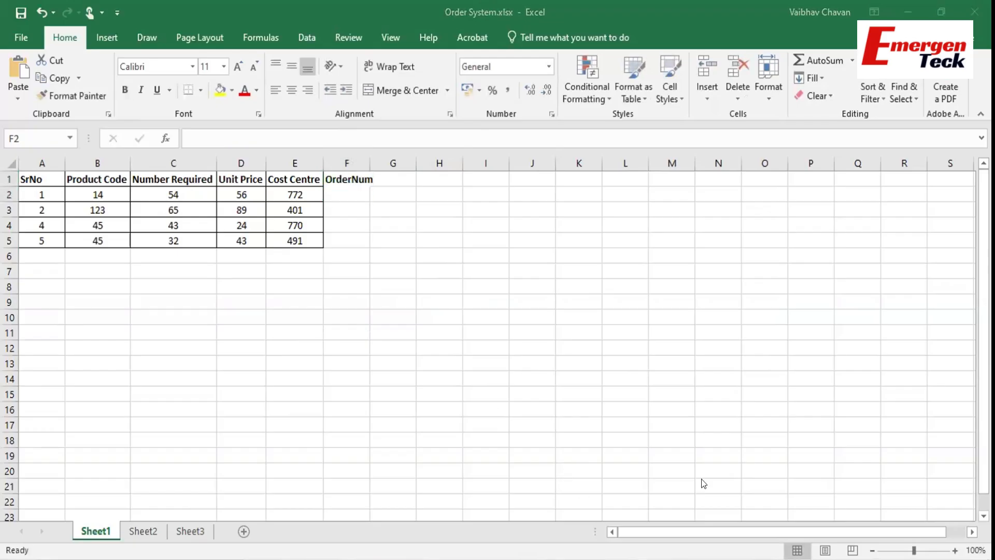
Record order reference 1031 in F2 and bring the order system back.
left_click(734, 480)
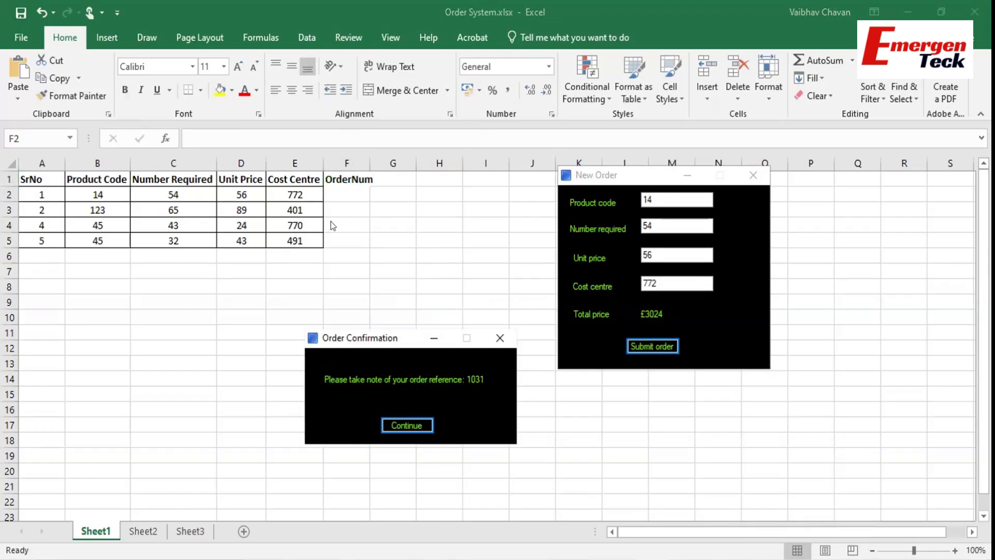
left_click(343, 190)
type("1031")
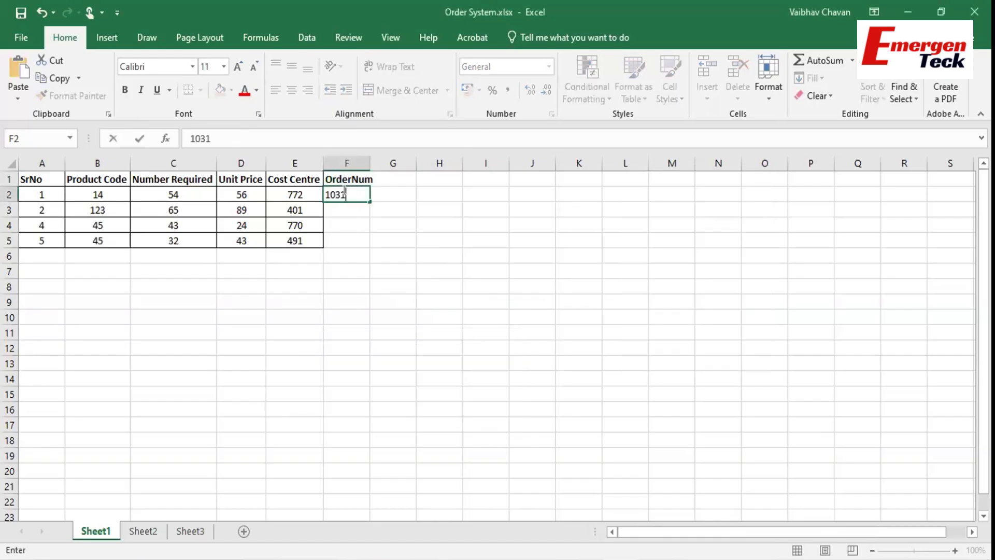
left_click(742, 481)
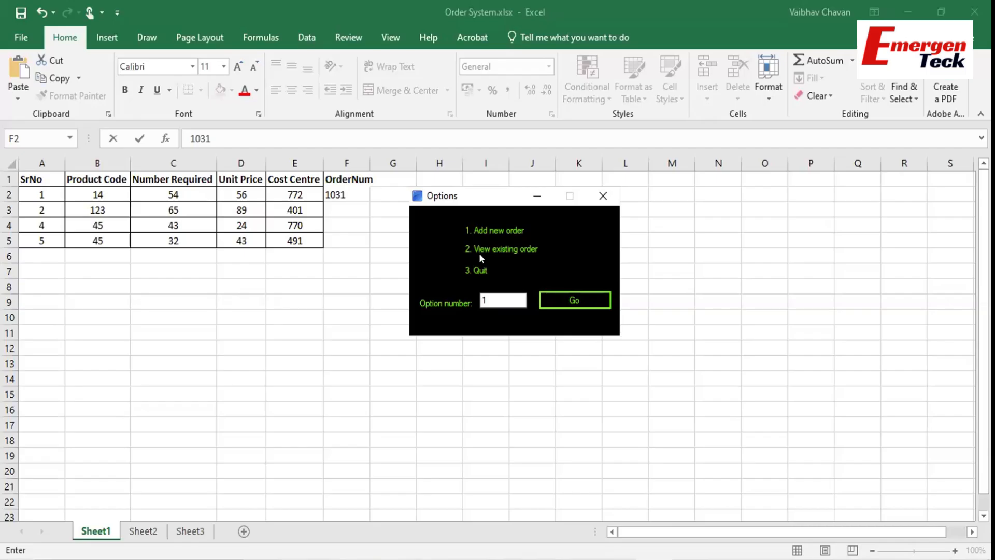
Replace the option number with 2 to open the View order window.
left_click_drag(492, 292, 454, 302)
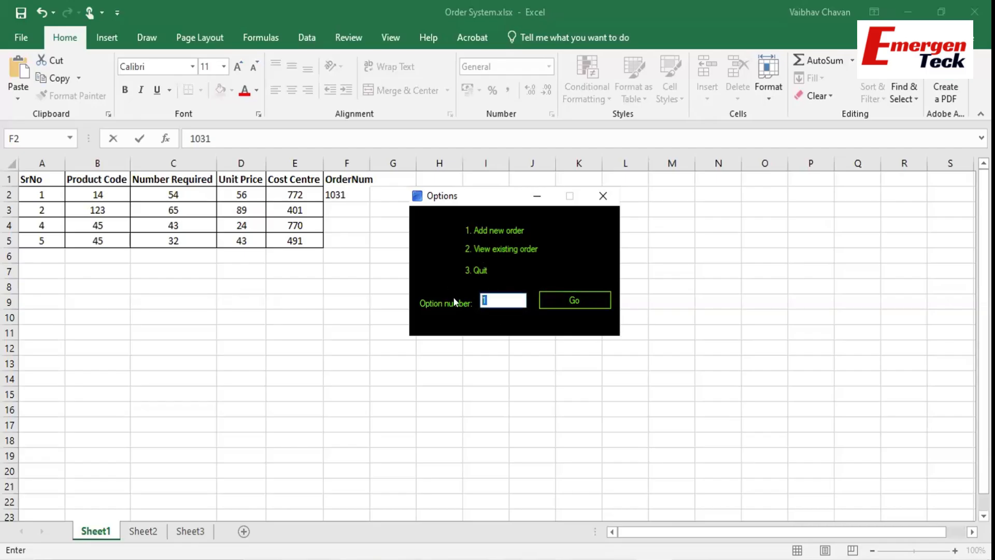
type("2")
left_click(573, 295)
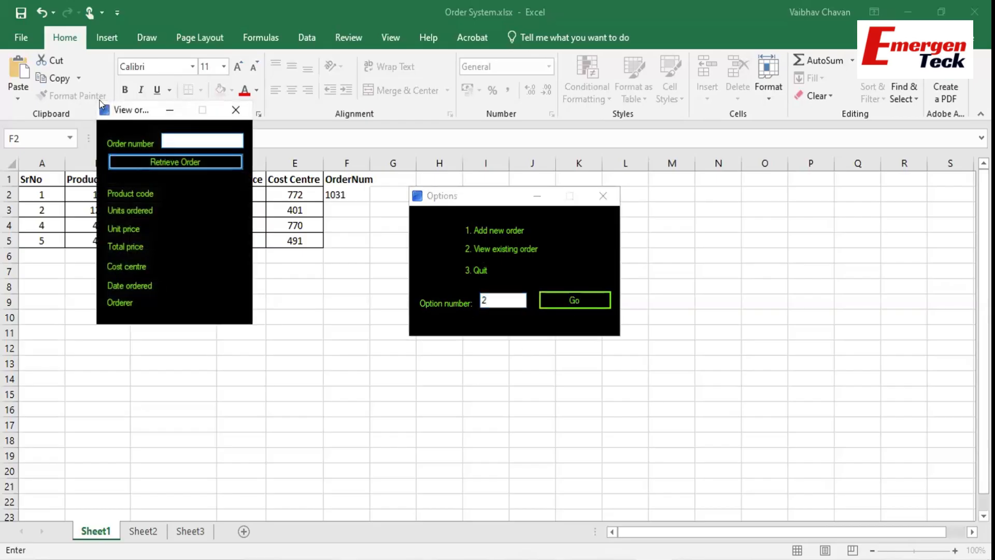
left_click_drag(119, 118, 558, 186)
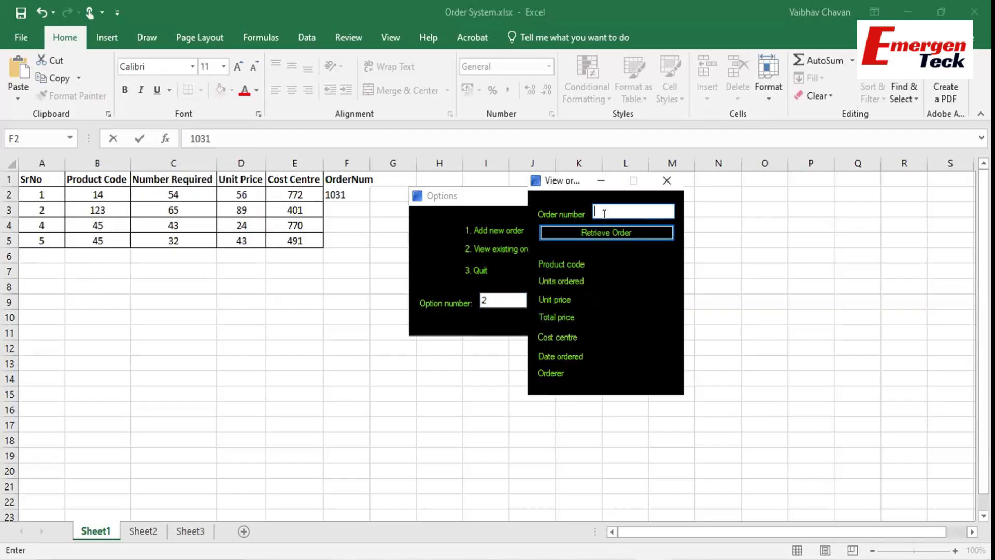
Retrieve order 1031's details, then close the order viewer.
type("1031")
left_click(596, 231)
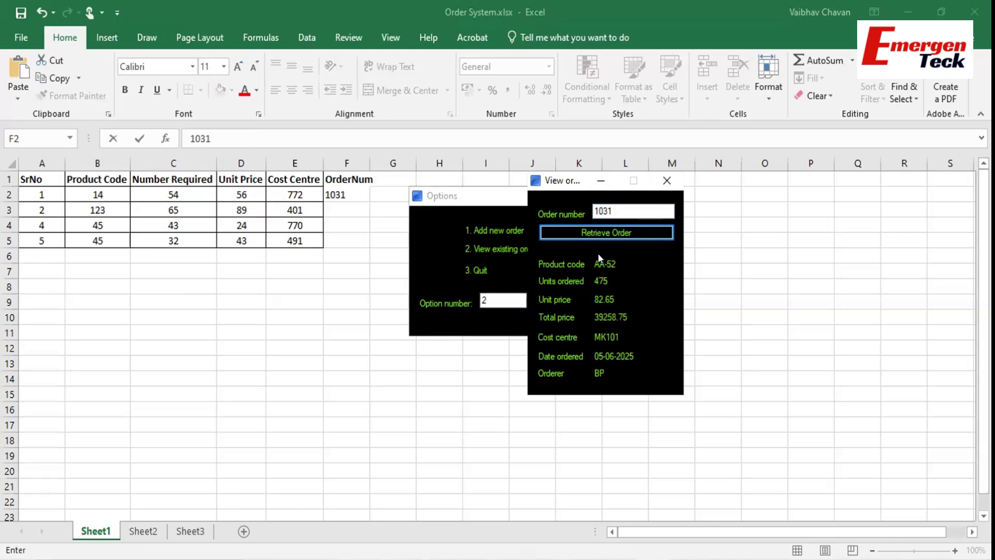
left_click(667, 180)
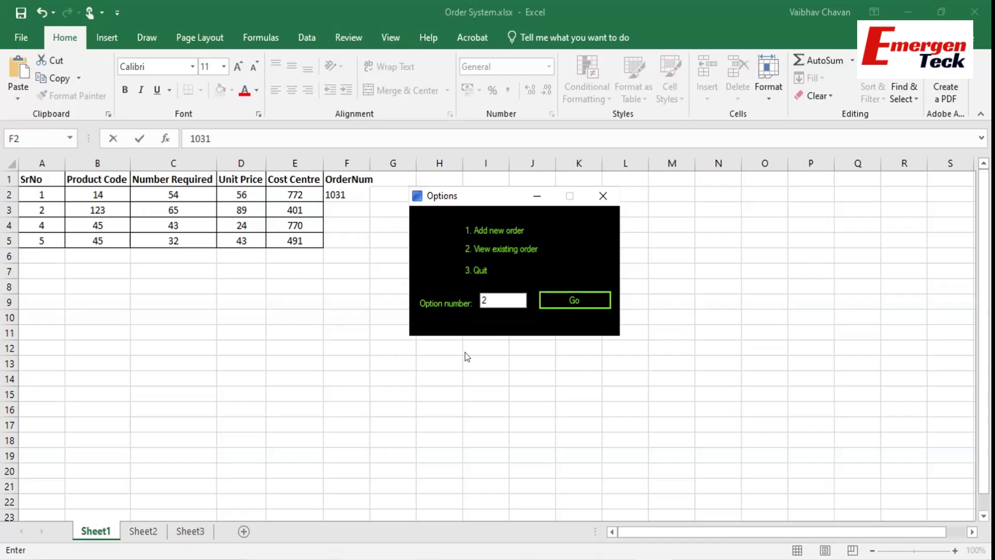
Replace the option number with 1 to open a new order form.
left_click(493, 294)
double_click(493, 295)
key("BackSpace")
type("1")
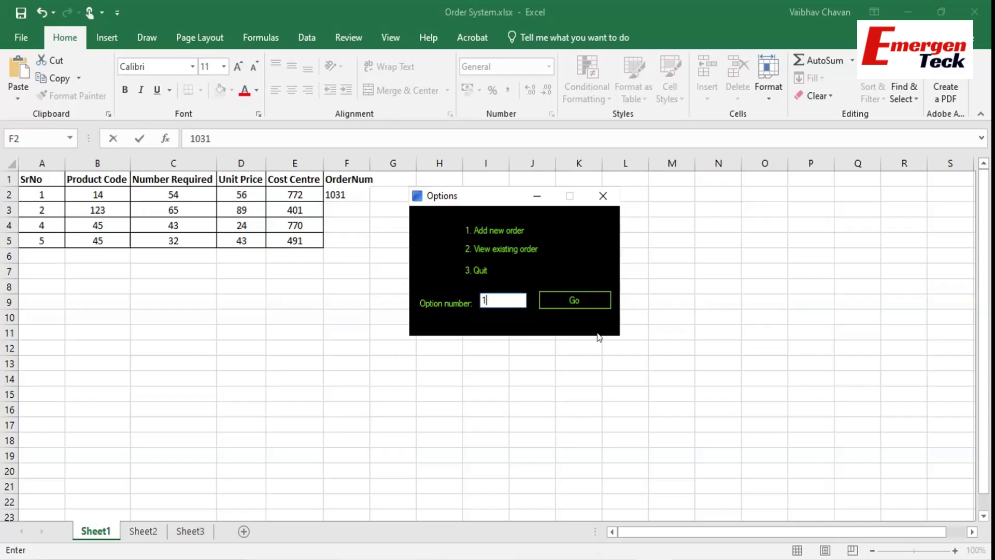
left_click(596, 298)
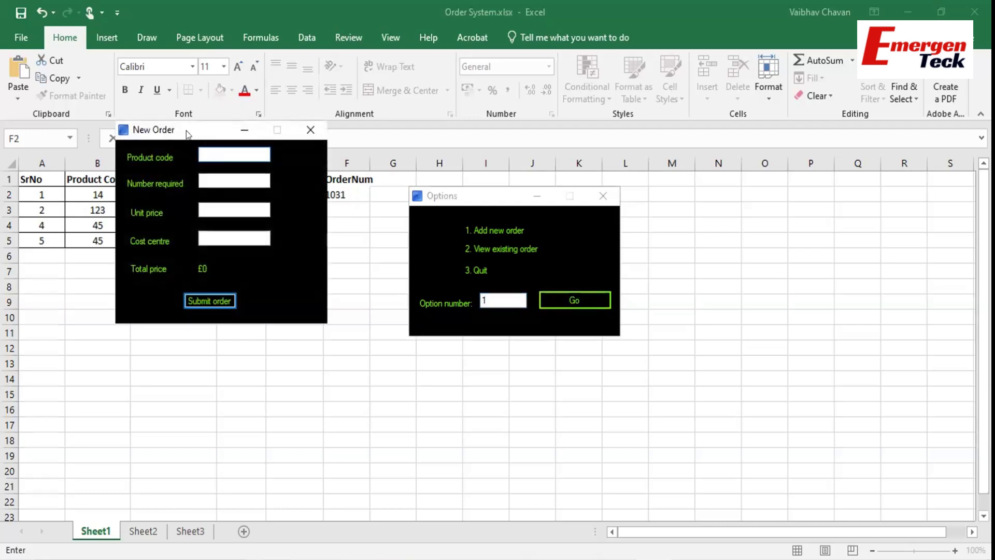
left_click_drag(203, 134, 511, 217)
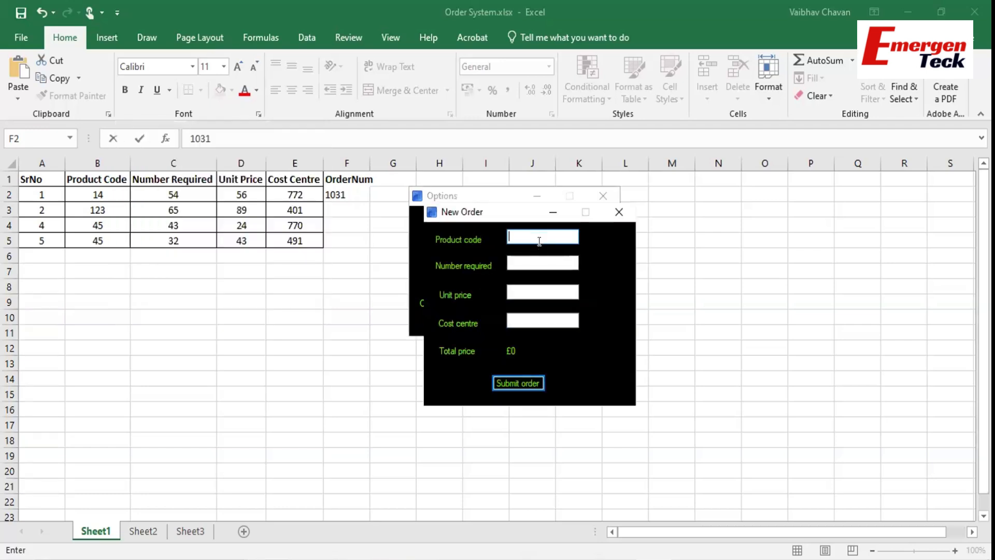
Submit an order for product 123: 65 units at 89, cost centre 401.
type("123")
key("Tab")
type("65")
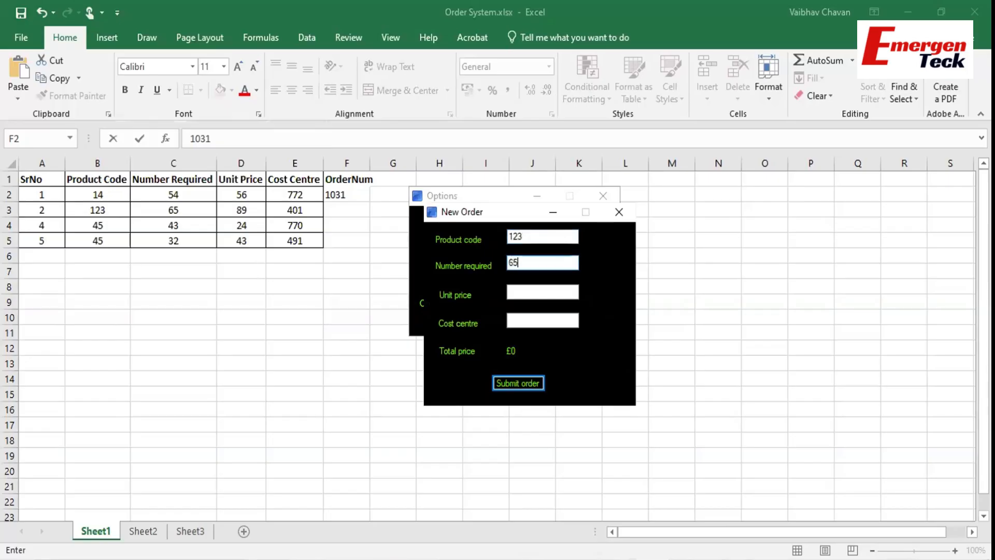
key("Tab")
type("89")
key("Tab")
type("401")
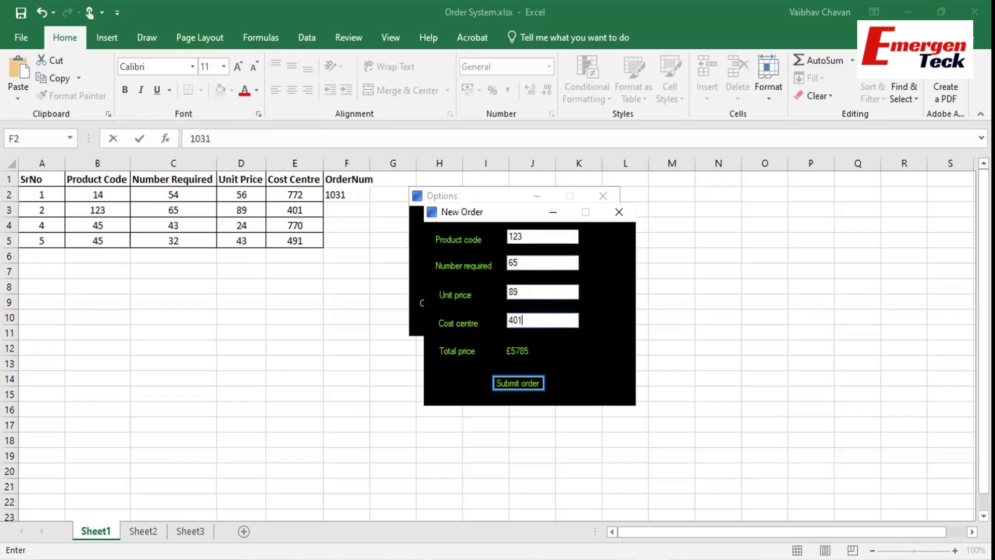
left_click(523, 374)
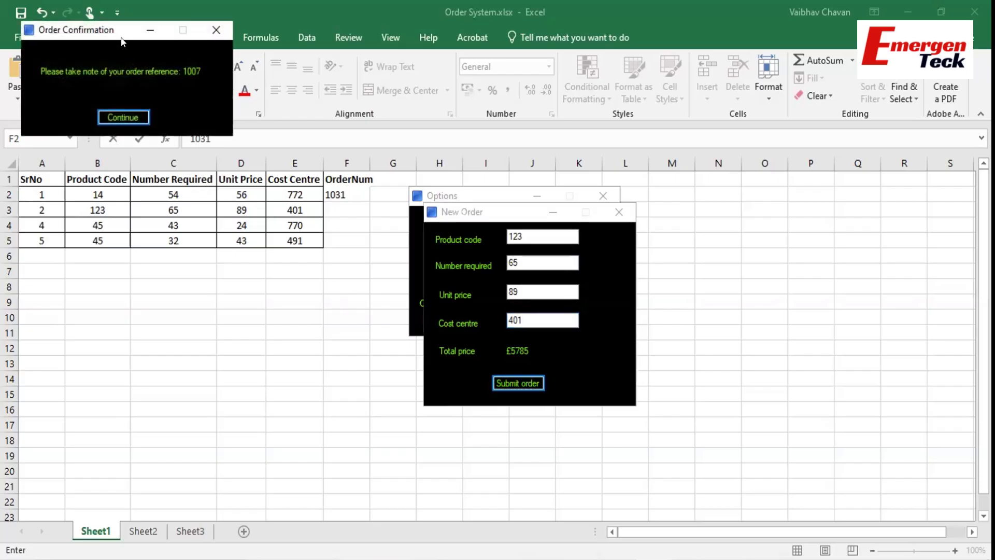
left_click_drag(111, 30, 554, 272)
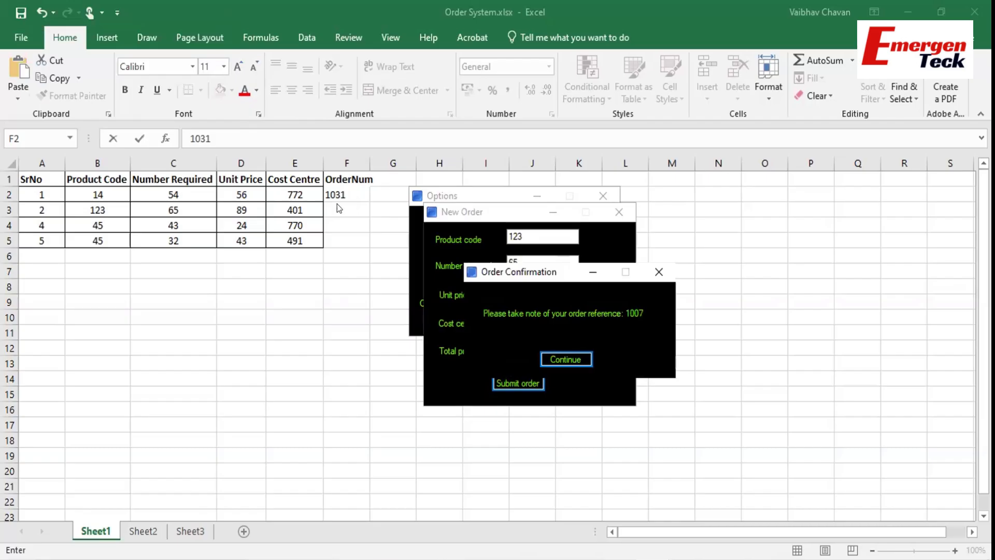
key("Return")
Enter reference 1007 in cell F3.
left_click(335, 205)
type("1007")
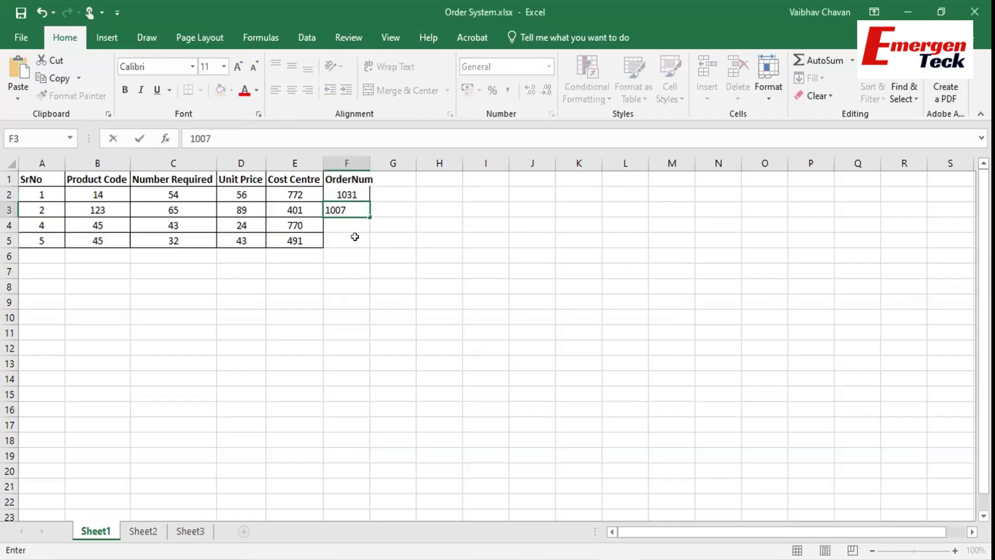
left_click(355, 237)
Dismiss the confirmation, then view order 1007's details via option 2 and close them.
mouse_move(635, 425)
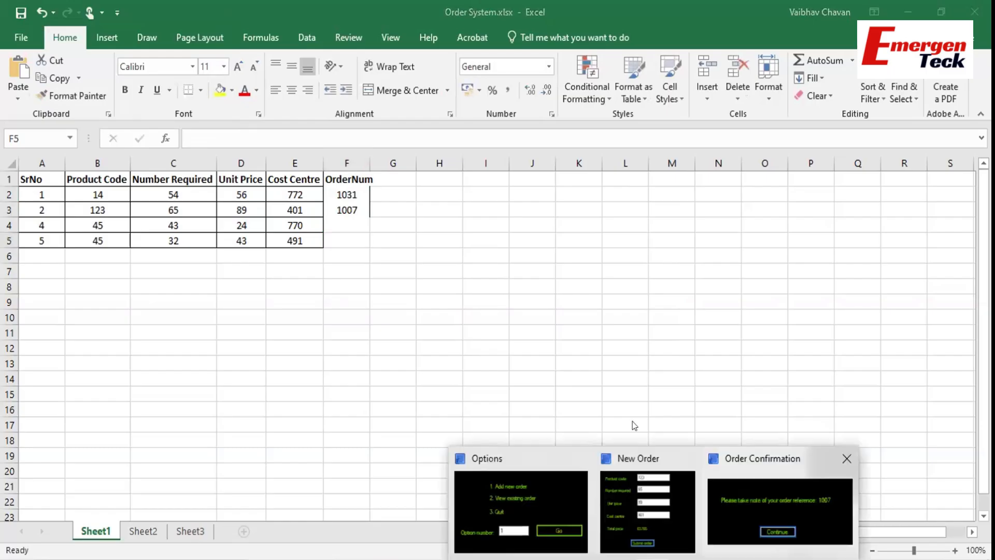
left_click(562, 358)
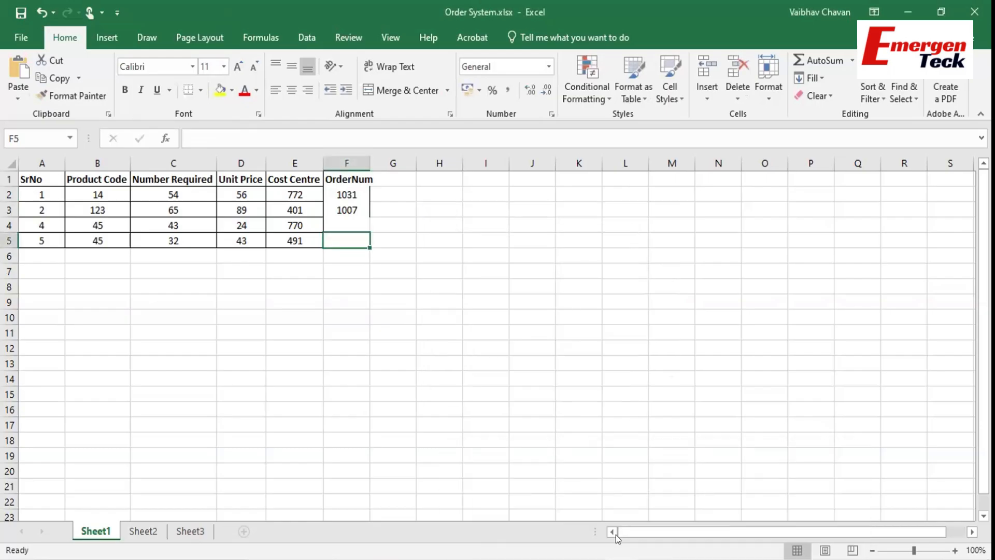
double_click(483, 298)
type("2")
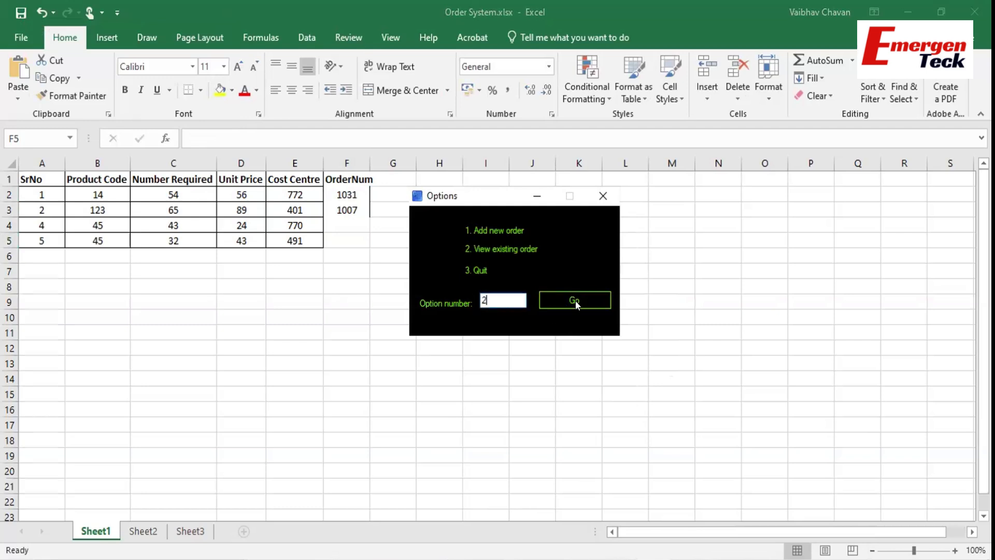
left_click(575, 300)
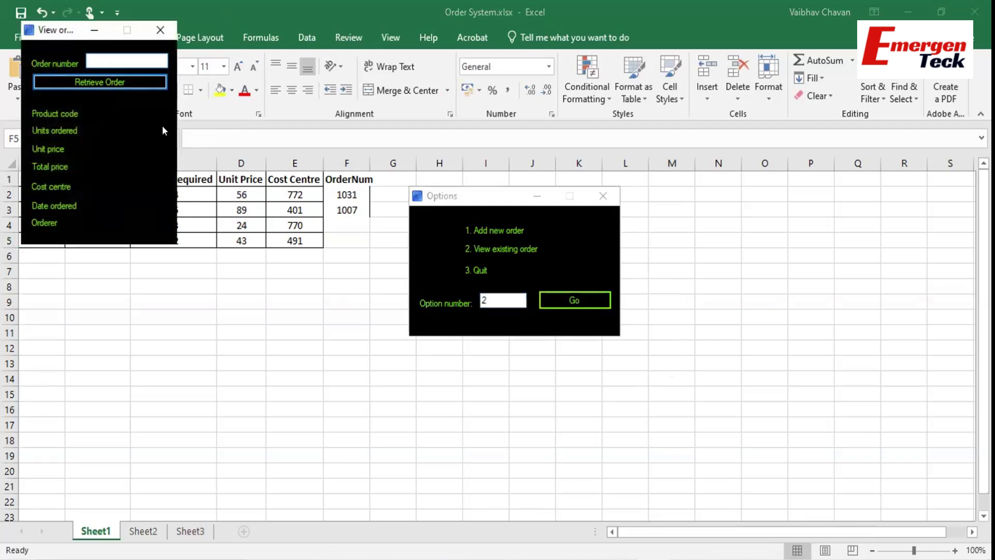
type("1007")
left_click(64, 81)
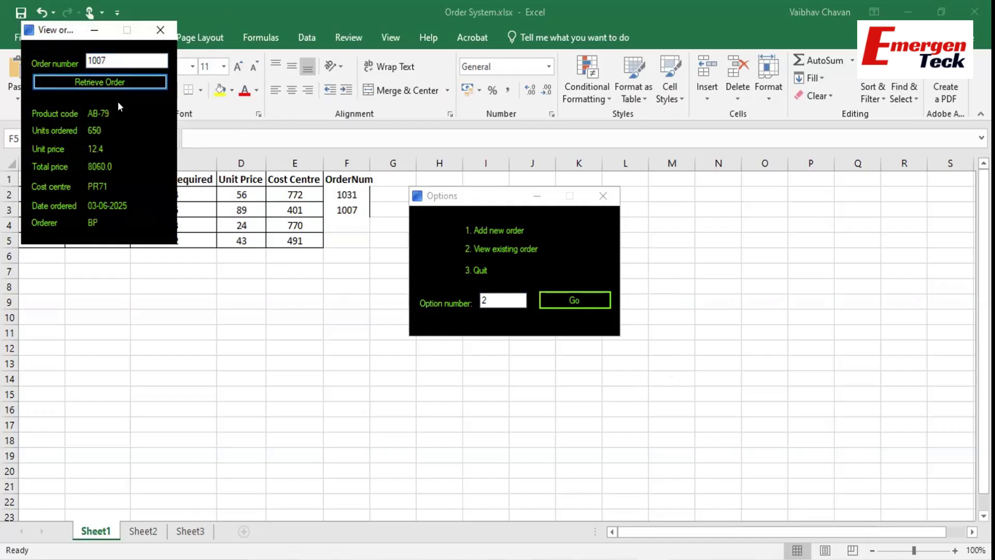
left_click(159, 30)
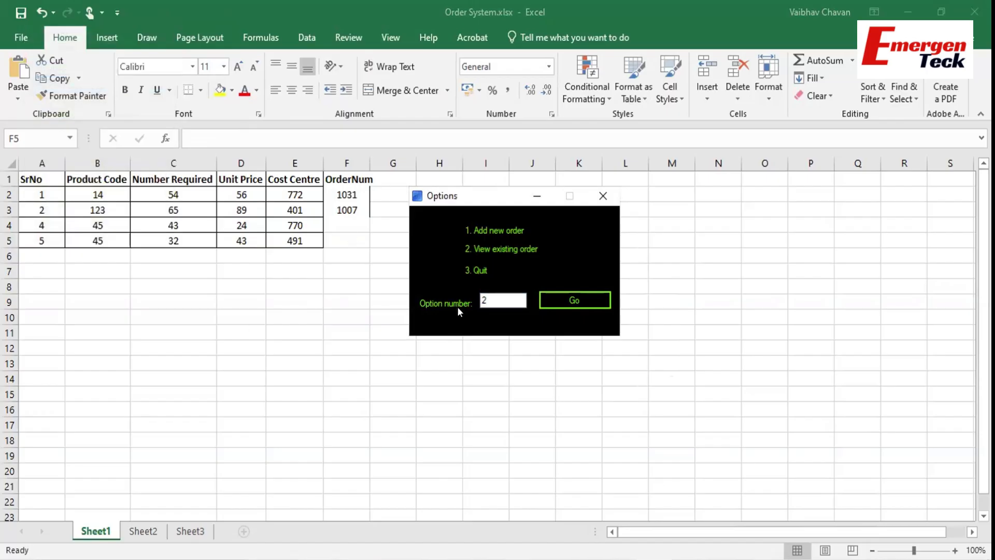
Enter order numbers 1008 and 1009 in cells F4 and F5.
left_click(346, 215)
left_click(347, 220)
type("1008")
left_click(348, 237)
type("1009")
left_click(356, 267)
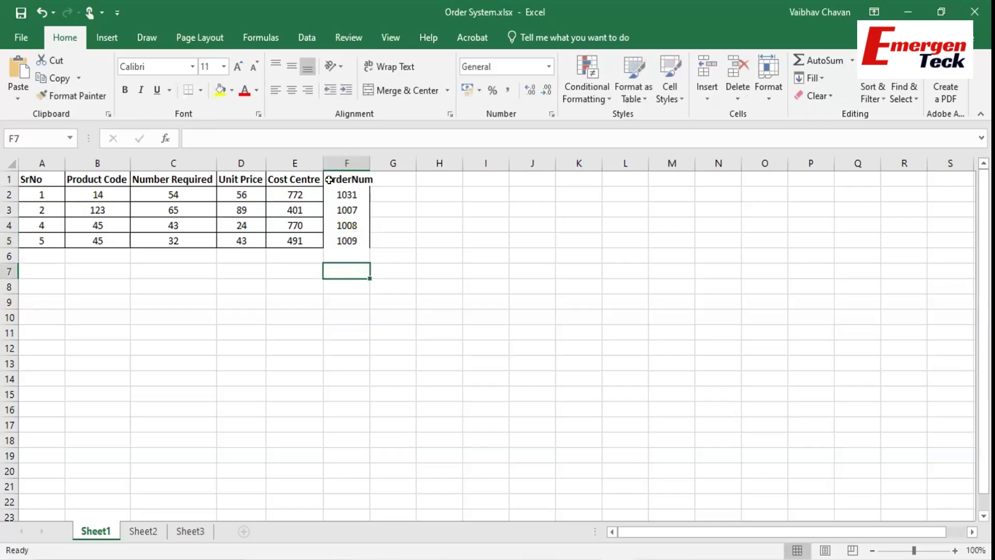
Choose option 3 in the Options menu to quit the order system.
left_click(567, 559)
left_click_drag(490, 294, 456, 301)
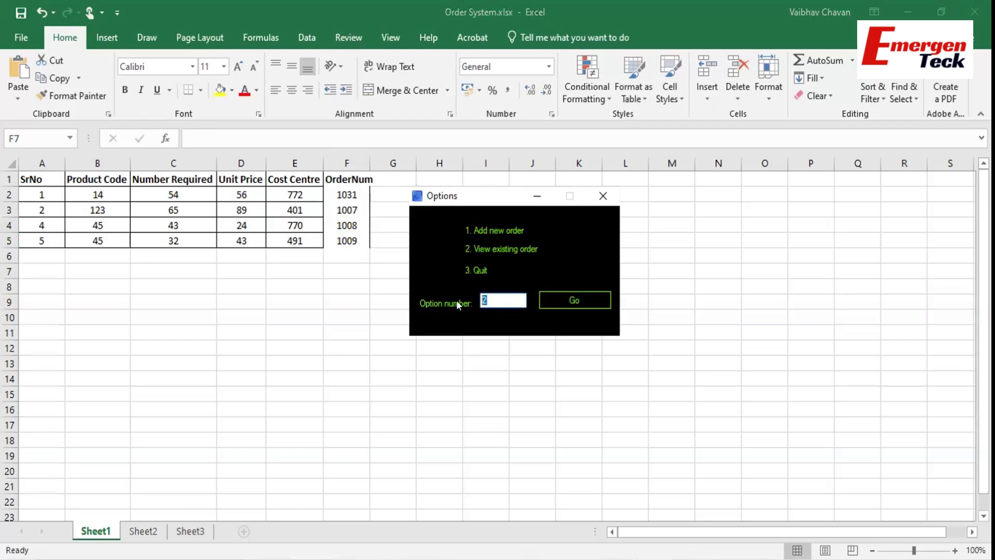
type("3")
left_click(563, 300)
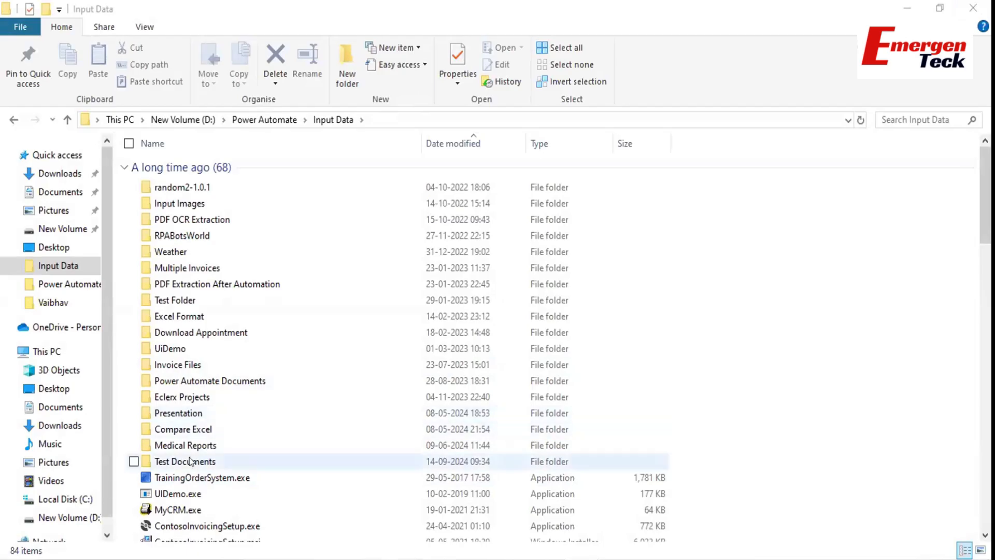
Launch TrainingOrderSystem.exe, then reopen Order System.xlsx from the bottom of the Input Data list.
double_click(190, 478)
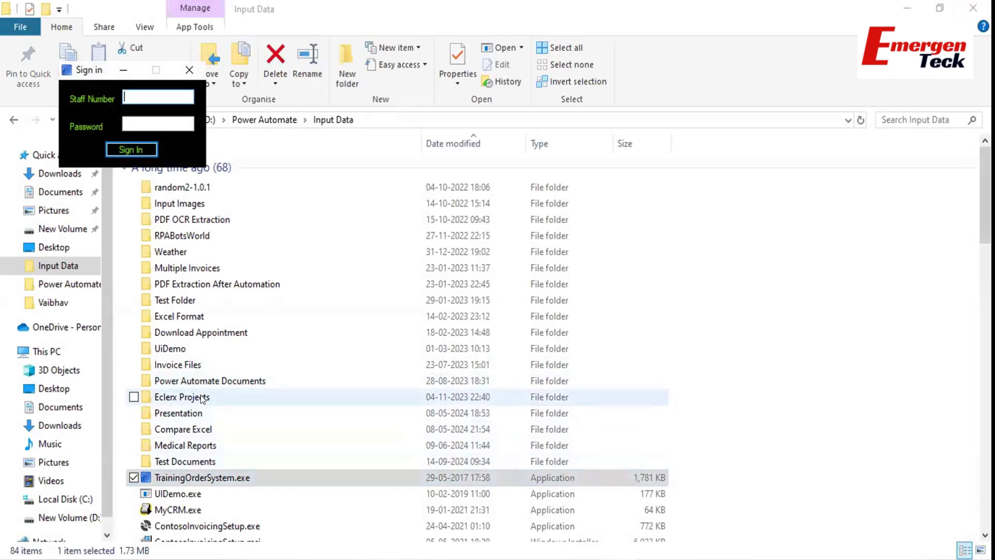
scroll(190, 414, "down", 3)
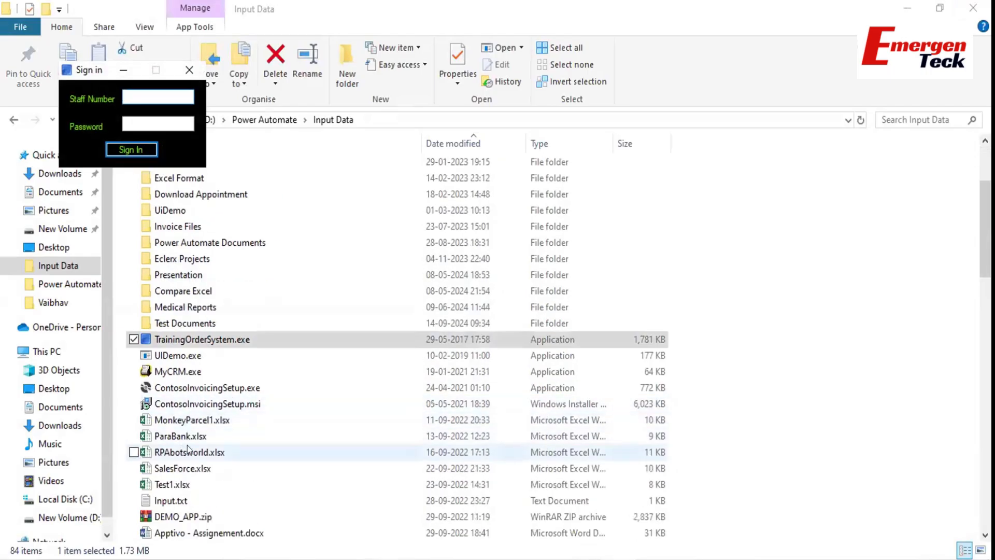
scroll(189, 449, "down", 6)
scroll(188, 449, "down", 12)
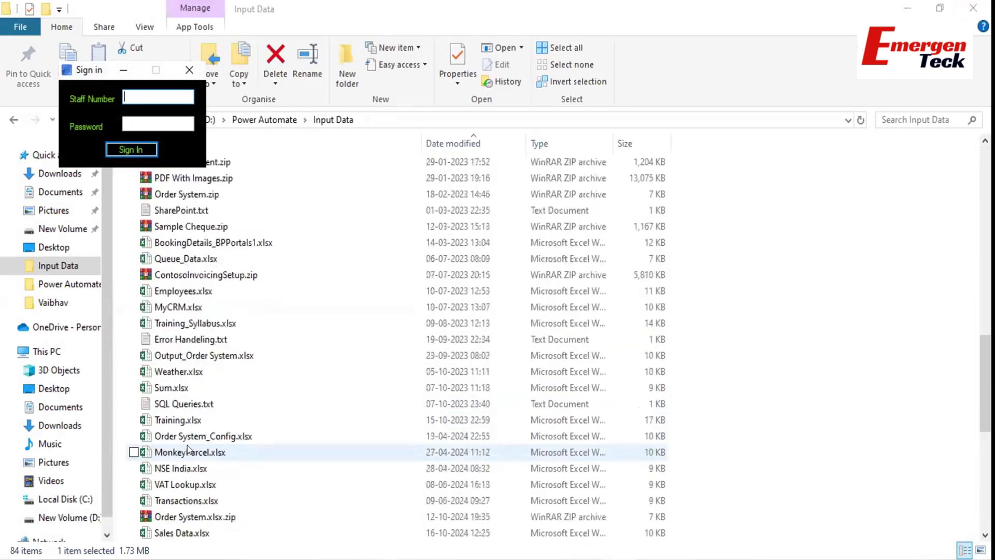
scroll(188, 449, "down", 2)
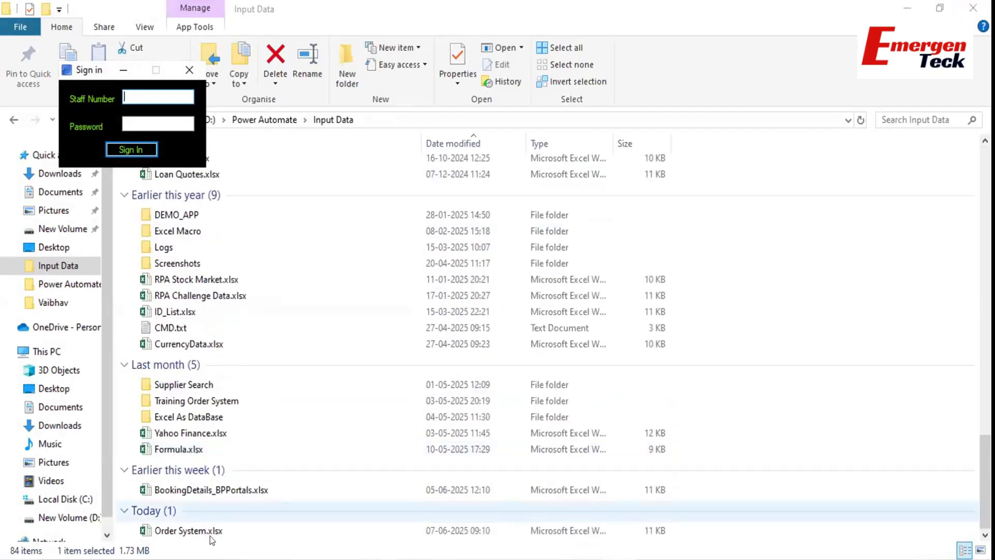
double_click(192, 528)
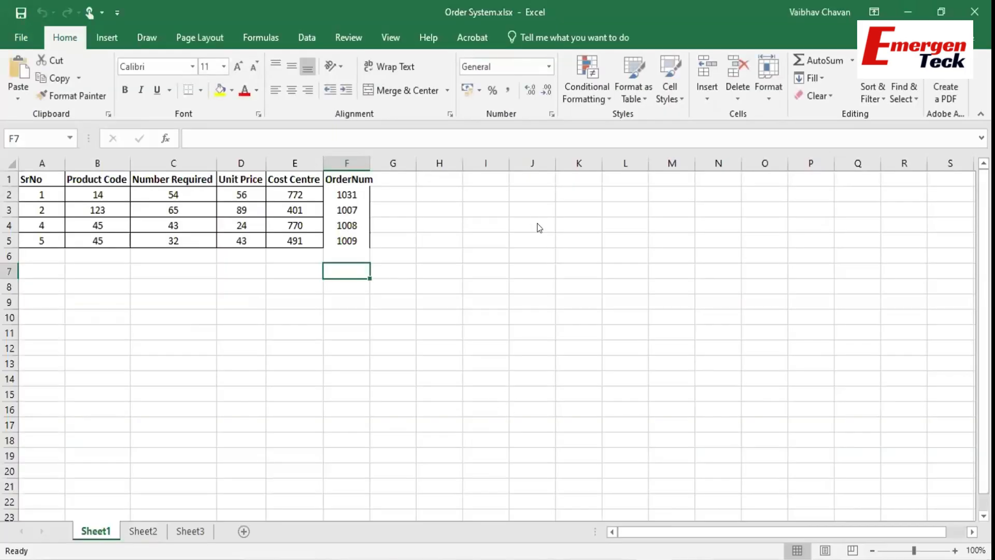
Launch Notepad and type the lines '1. FTE - 2' and '2. Daily Transaction - 1000 Avg'.
key("super+r")
type("notepad")
key("Return")
type("1")
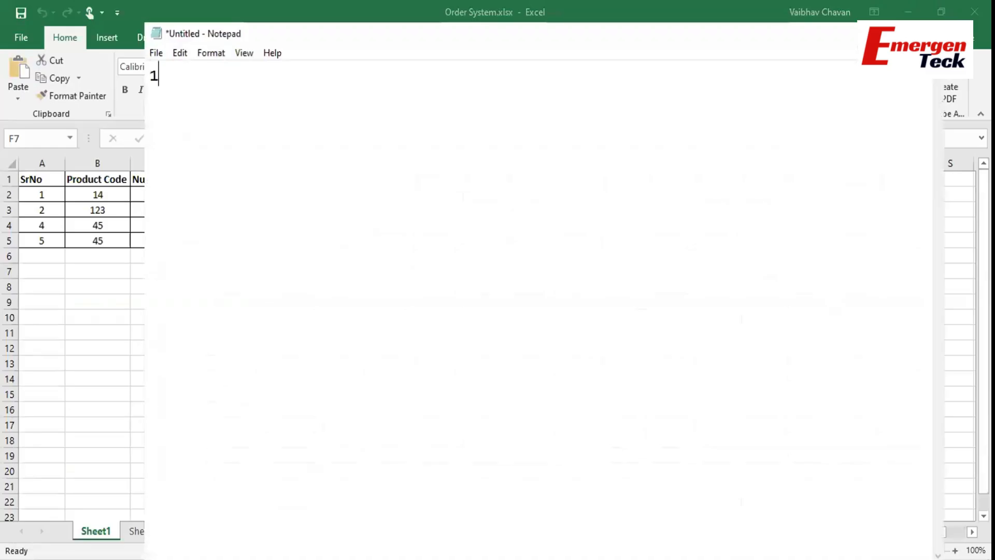
type(". FTE - 2")
key("Return")
type("2. Daily")
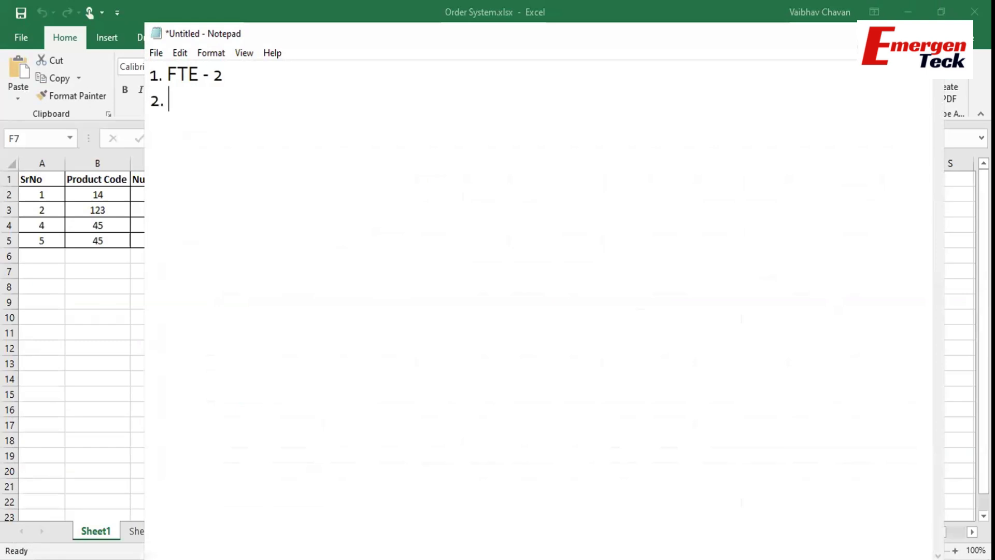
type(" Transacti")
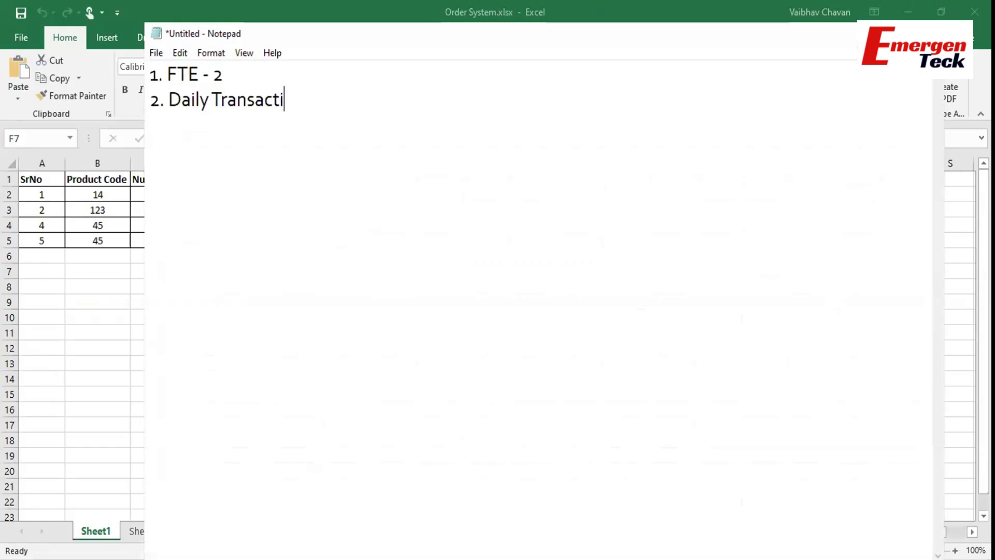
type("on - 1000 Avg")
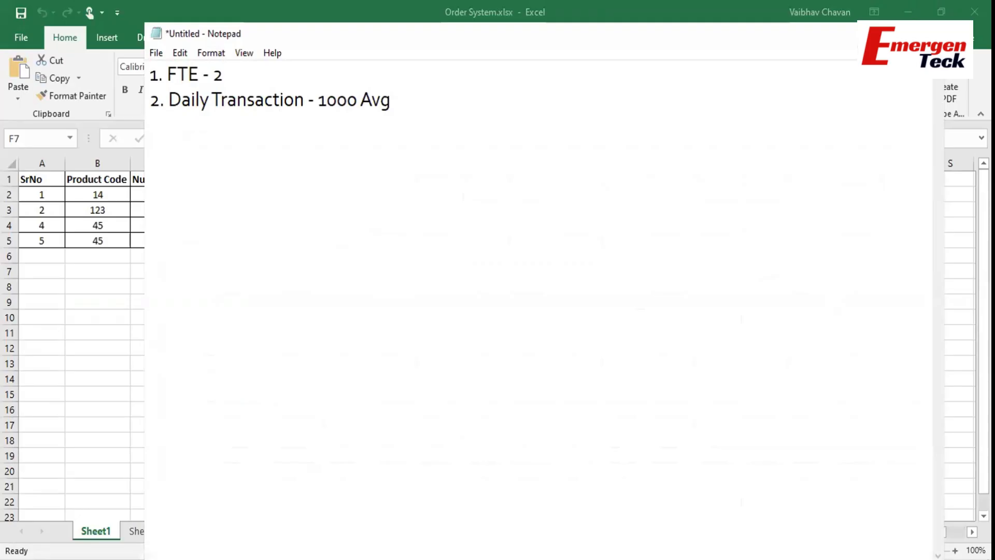
Add line '3. Trans time - 45-55sec/Transaction', placing the cursor to insert a space after 55.
key("Return")
type("3. Trans")
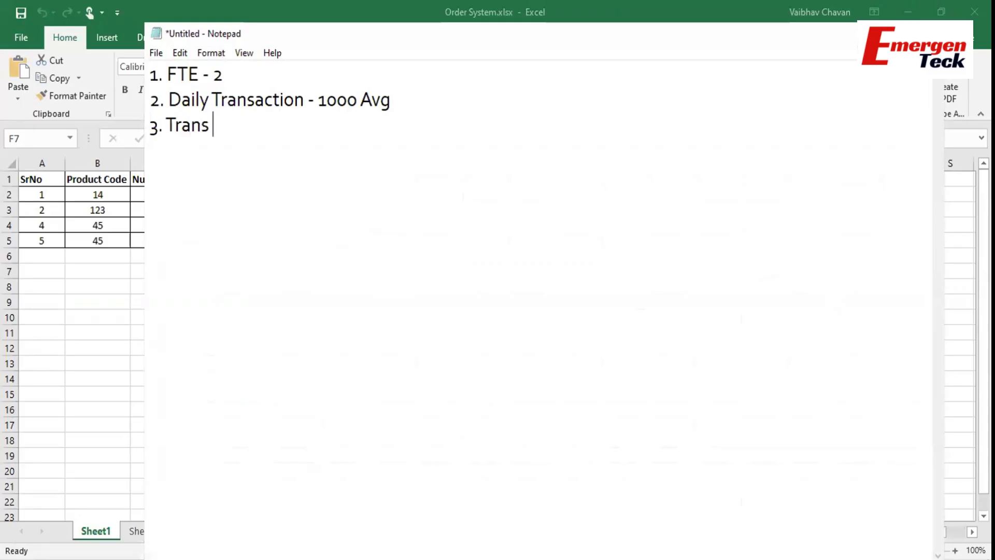
type(" ti")
type("- 1")
key("BackSpace")
key("BackSpace")
type("45")
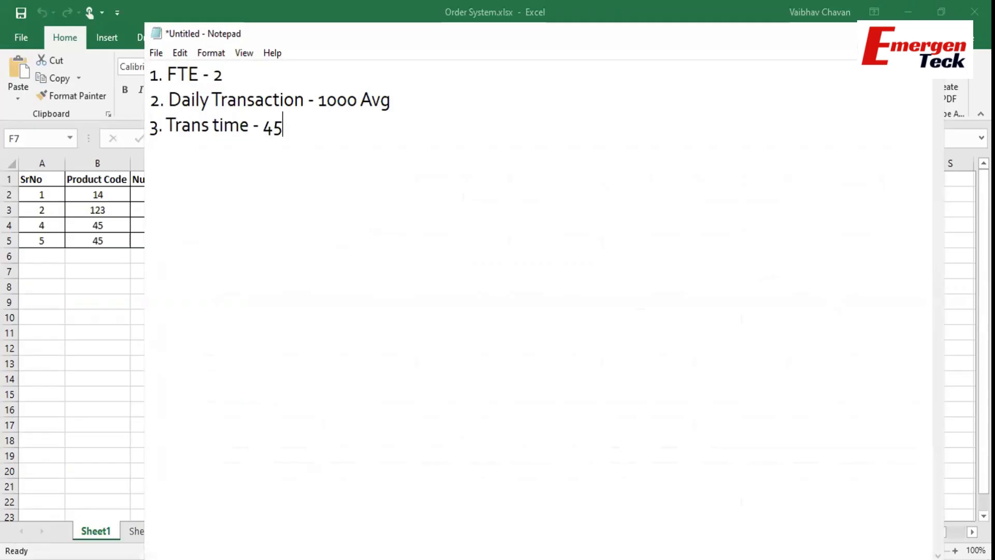
type("-55sec/Trans")
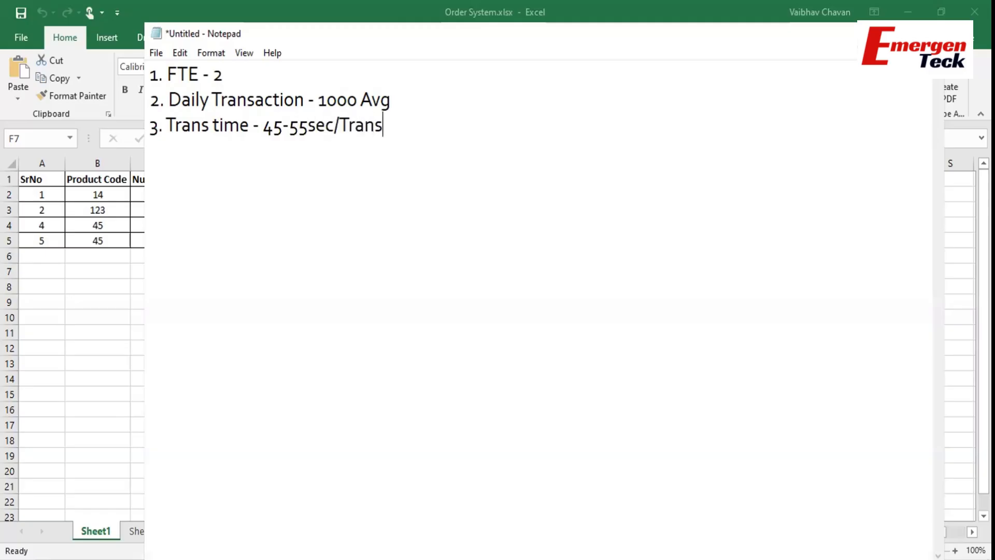
type("action")
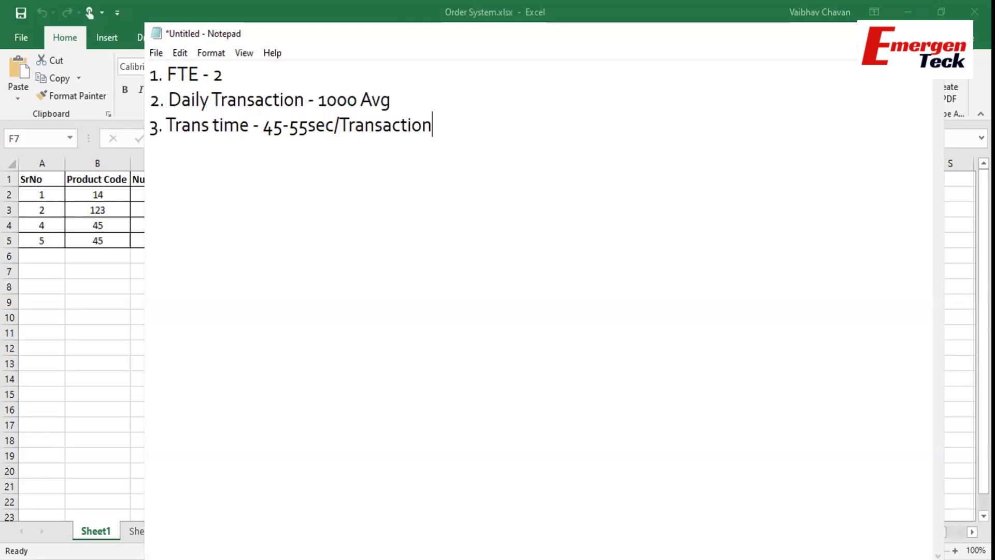
left_click(310, 128)
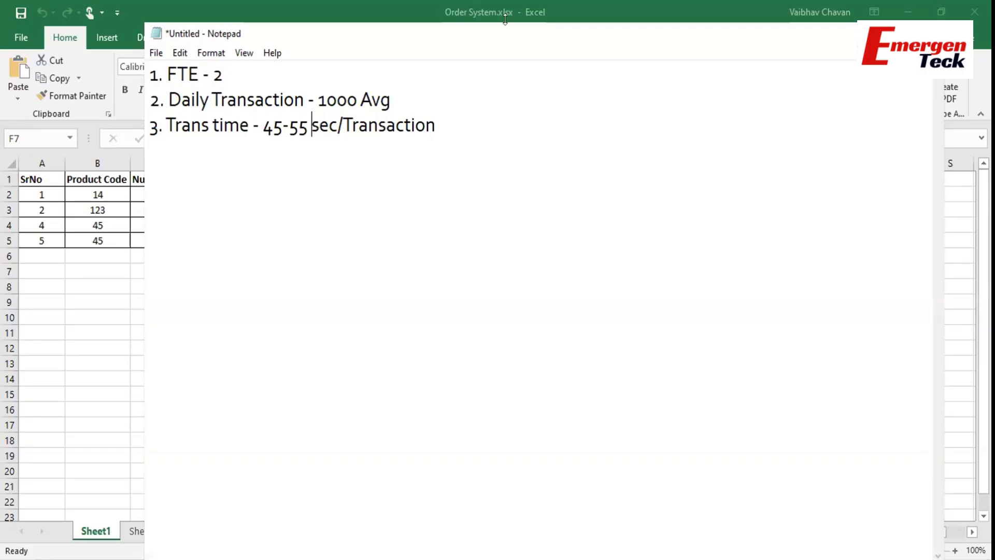
left_click(35, 325)
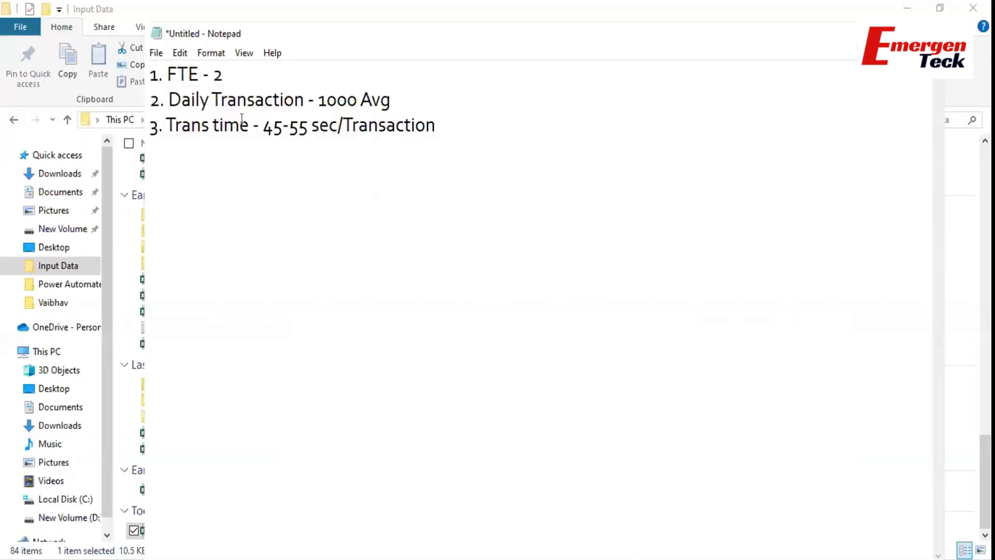
Highlight the 45-55 transaction time on line 3, then deselect it.
left_click_drag(262, 129, 309, 124)
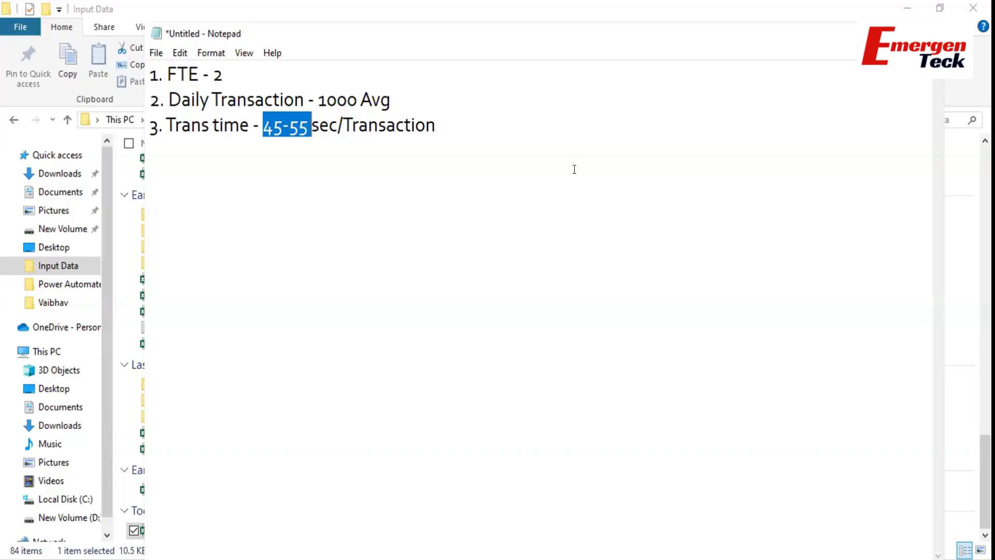
left_click(458, 133)
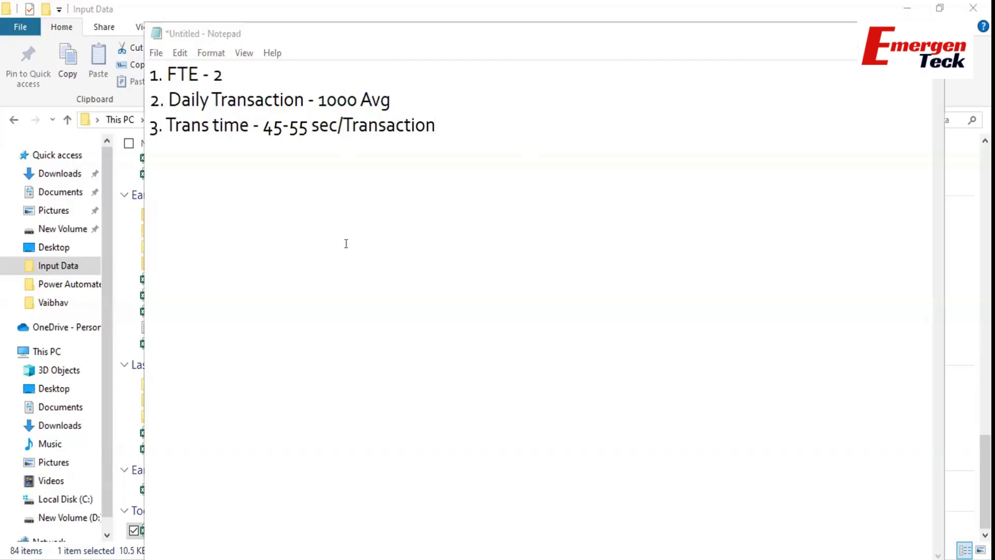
Add numbered headings 1. Init State, 2. Processing State and 3. End State below the notes.
key("Return")
key("Return")
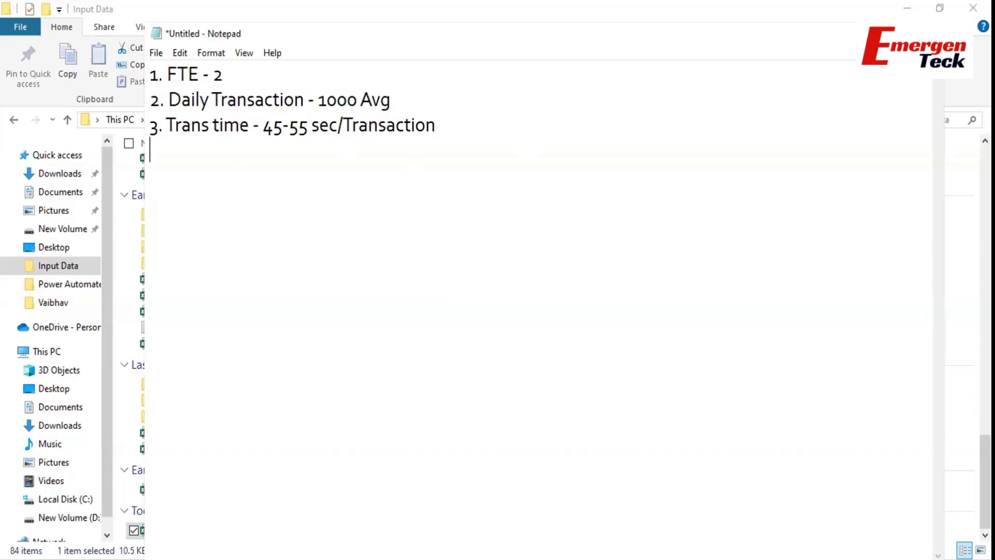
type("1. Init State")
key("Return")
key("Return")
key("Return")
type("2. Processing State")
key("Return")
key("Return")
key("Return")
type("3. End State")
Describe Init State as '- One time task at the start'.
left_click(254, 176)
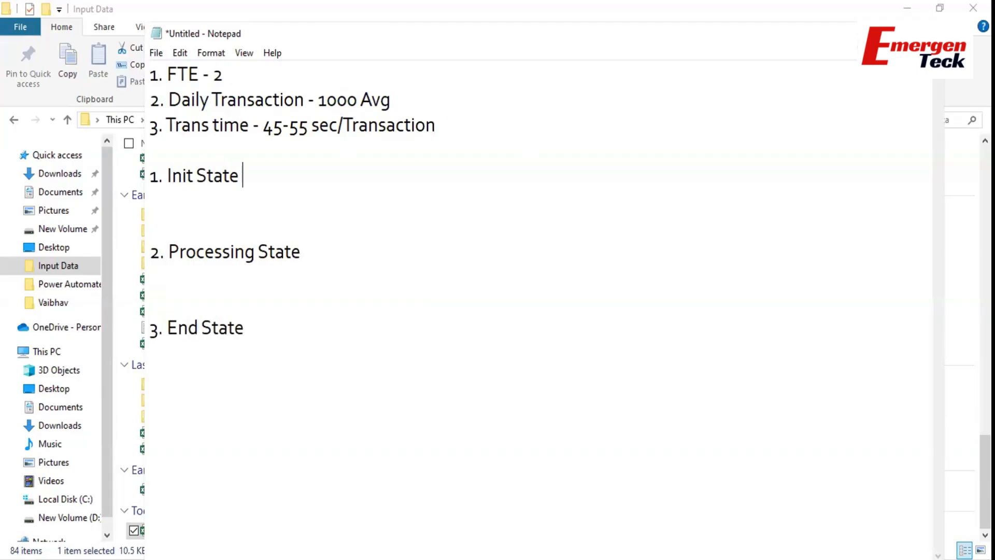
type("- One time task ")
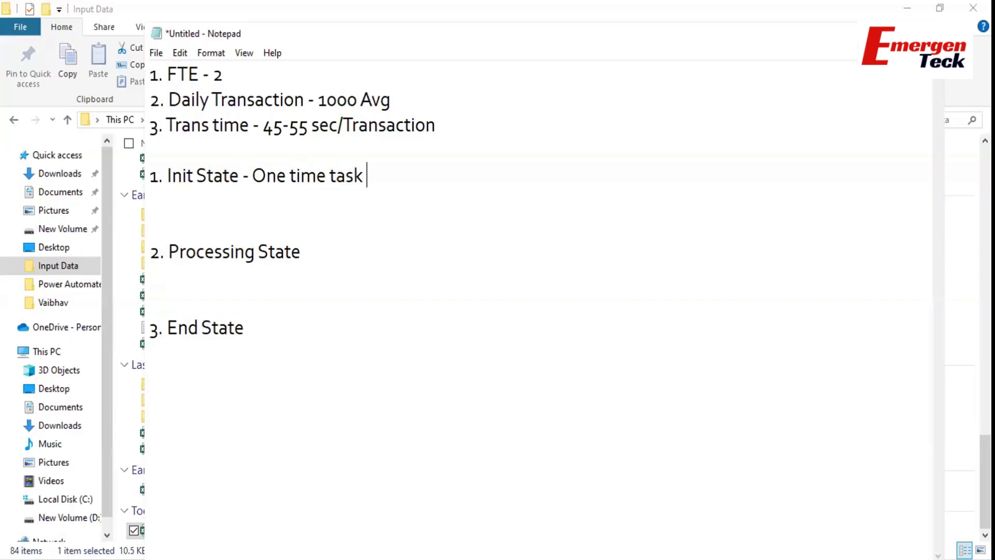
type("at the sta")
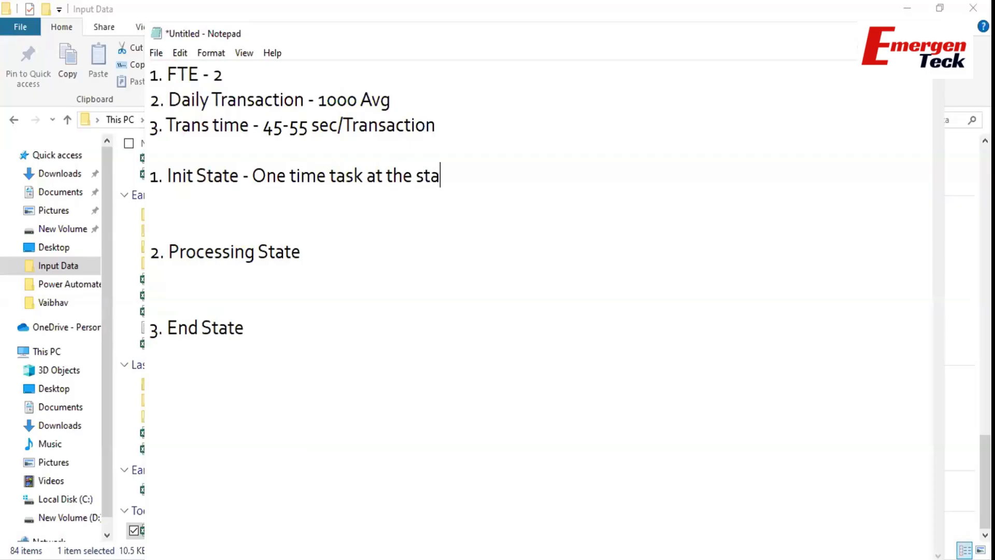
type("rt of the p process")
Finish the Init State description with 'of the process' and select it for copying.
left_click(252, 176)
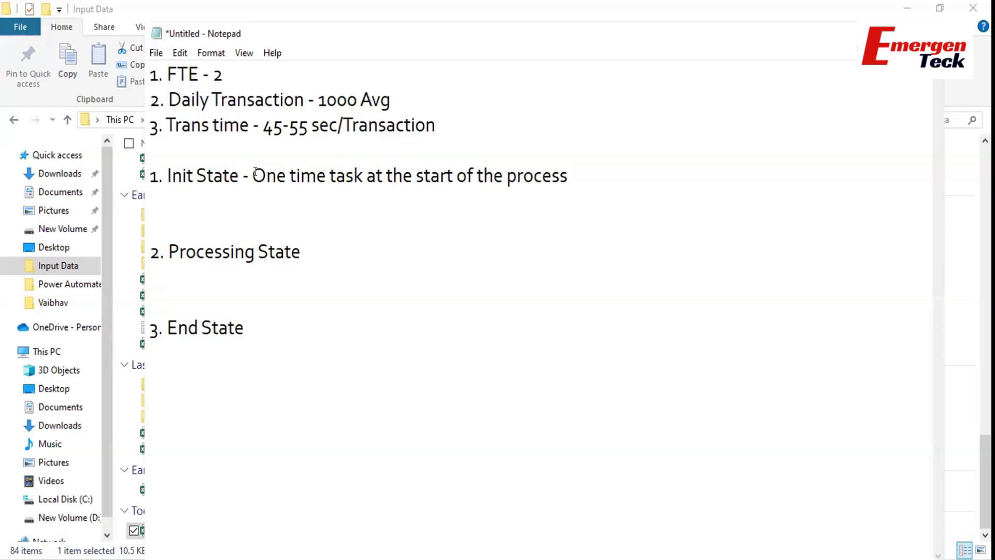
left_click_drag(253, 176, 573, 177)
key("ctrl+c")
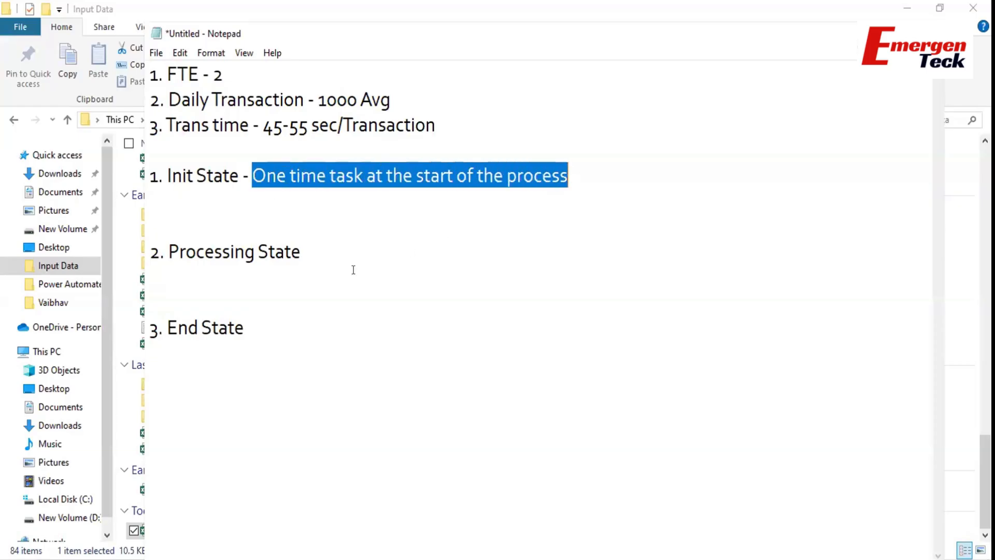
Describe Processing State as '- Duplicate task of the process'.
left_click(318, 252)
key("ctrl+v")
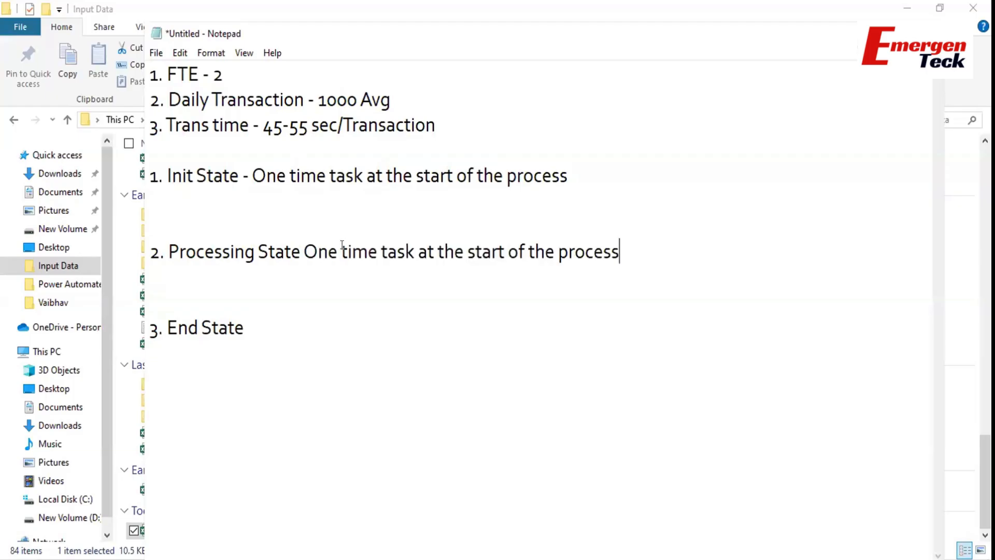
left_click(299, 254)
type("-")
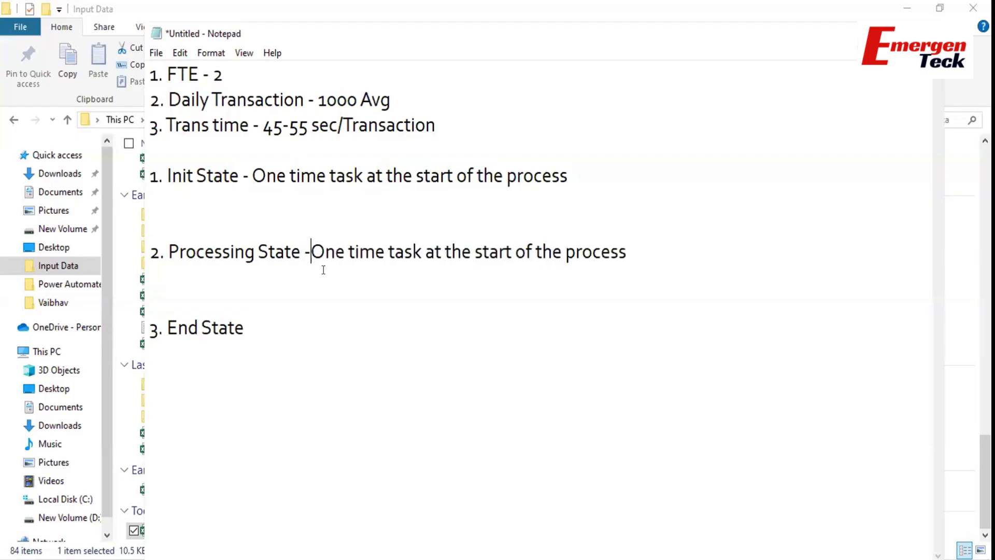
left_click_drag(314, 252, 577, 234)
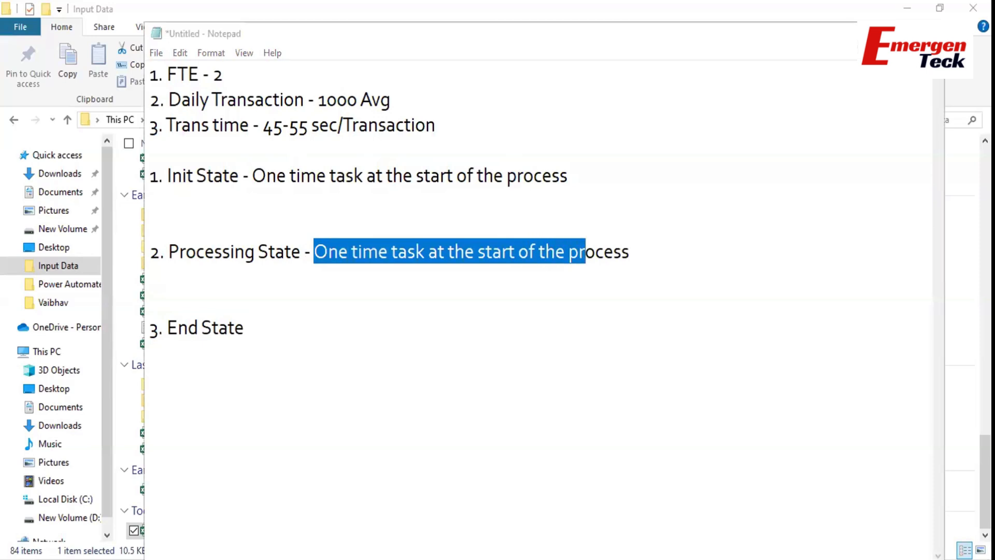
left_click(640, 253, "shift")
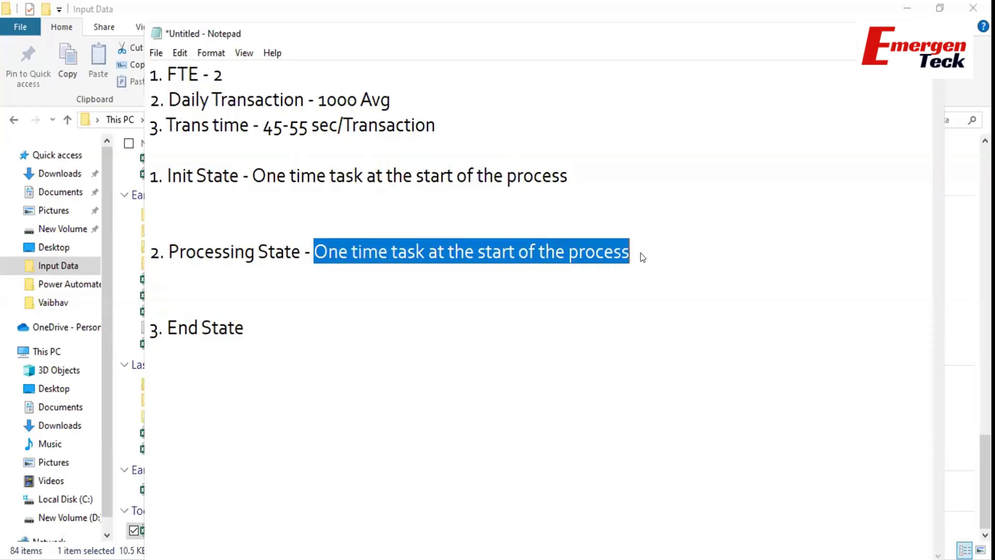
type("Duplicate ta")
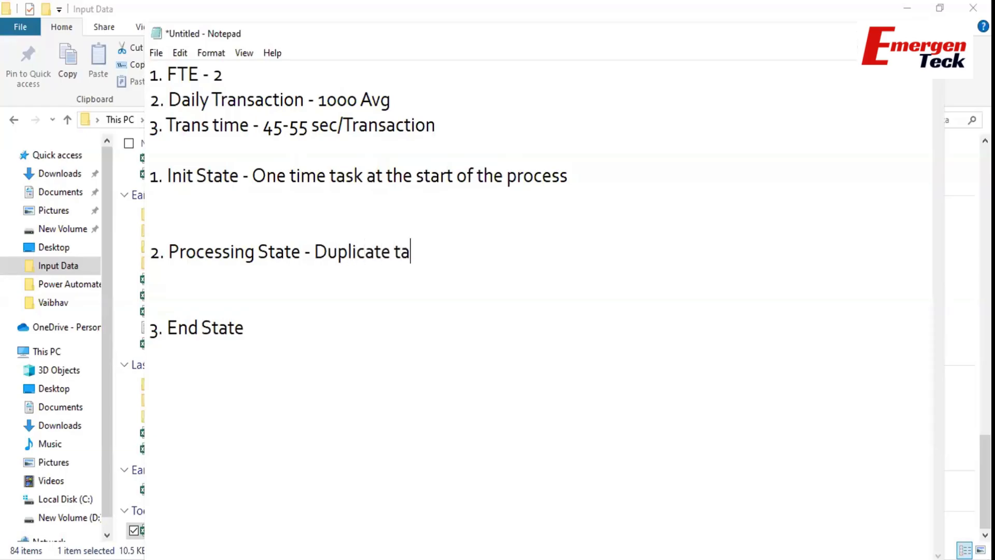
type("sk of the ")
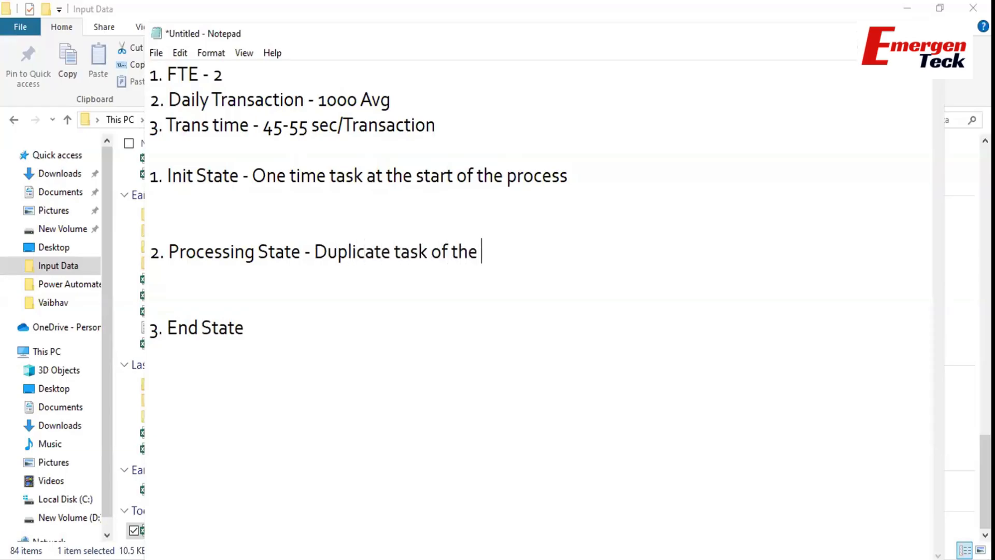
type("process")
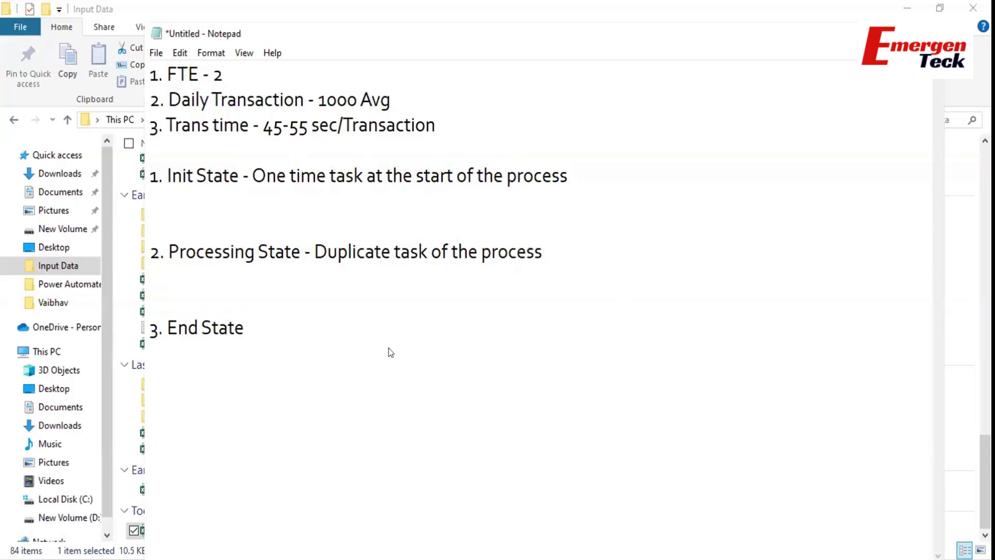
Paste the description after End State, changing 'start' to 'end'.
left_click_drag(249, 178, 570, 189)
key("ctrl+c")
left_click(283, 320)
type("-")
key("ctrl+v")
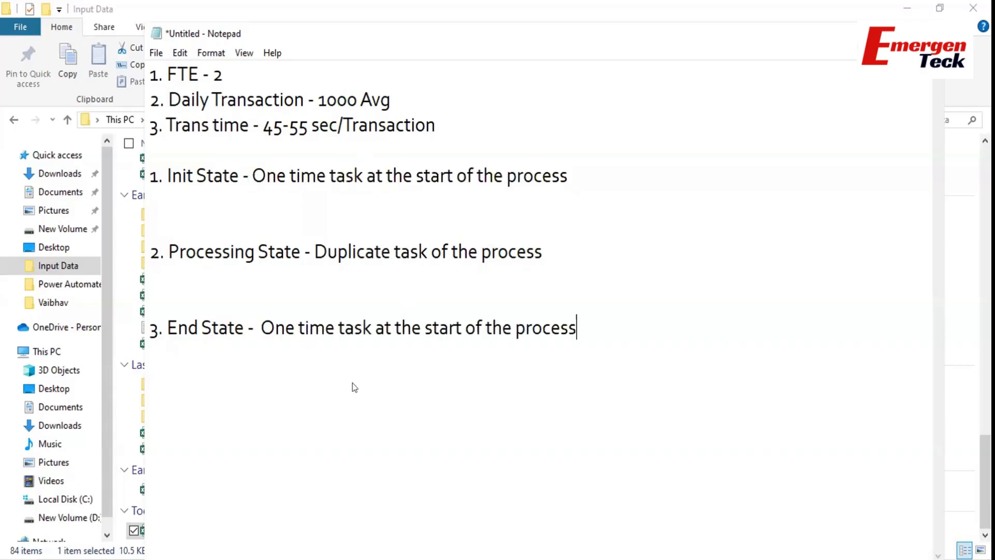
double_click(447, 327)
type("end")
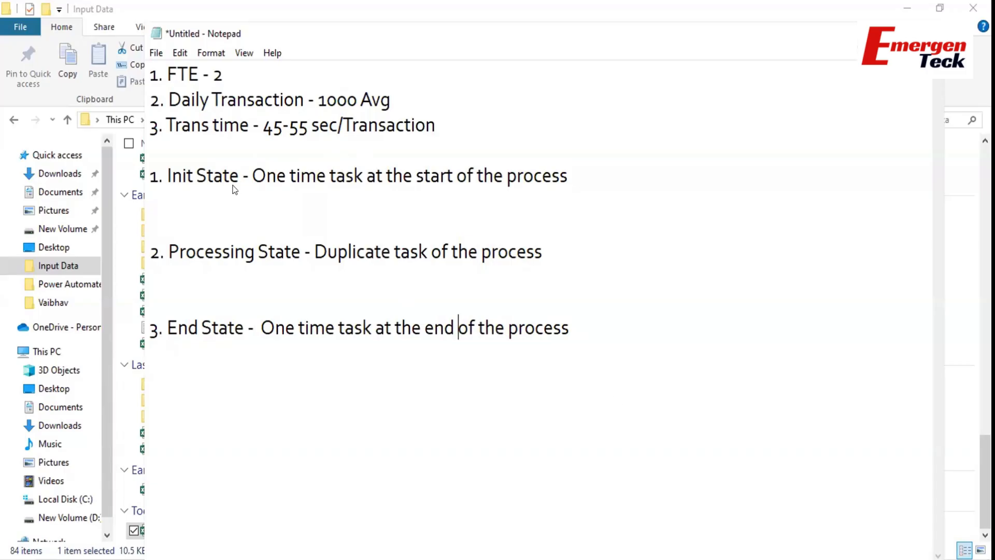
Select the Init State description in the Notepad notes.
left_click(252, 177)
left_click_drag(314, 180, 572, 180)
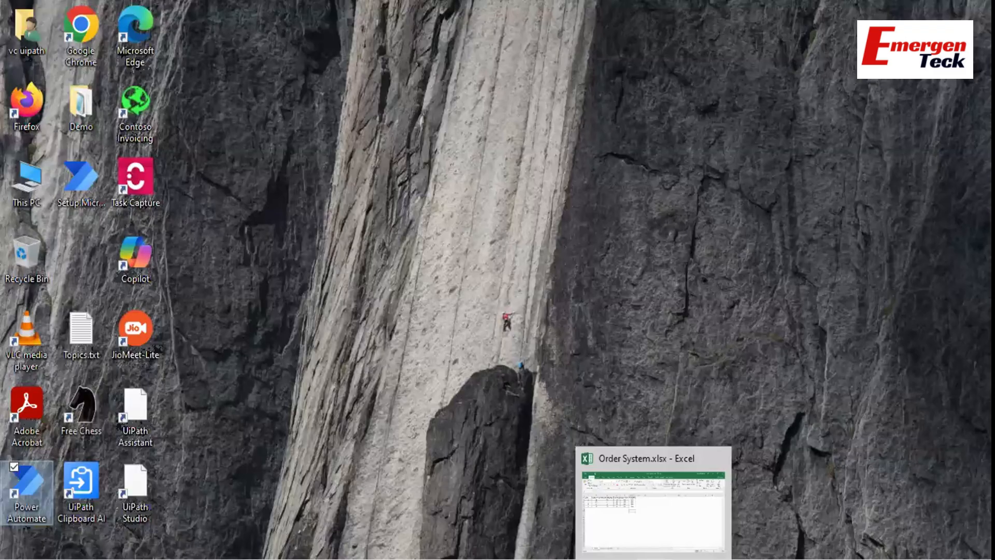
Sign in to Training Order System with the user name and password.
type("admin")
key("Tab")
type("*****")
key("Return")
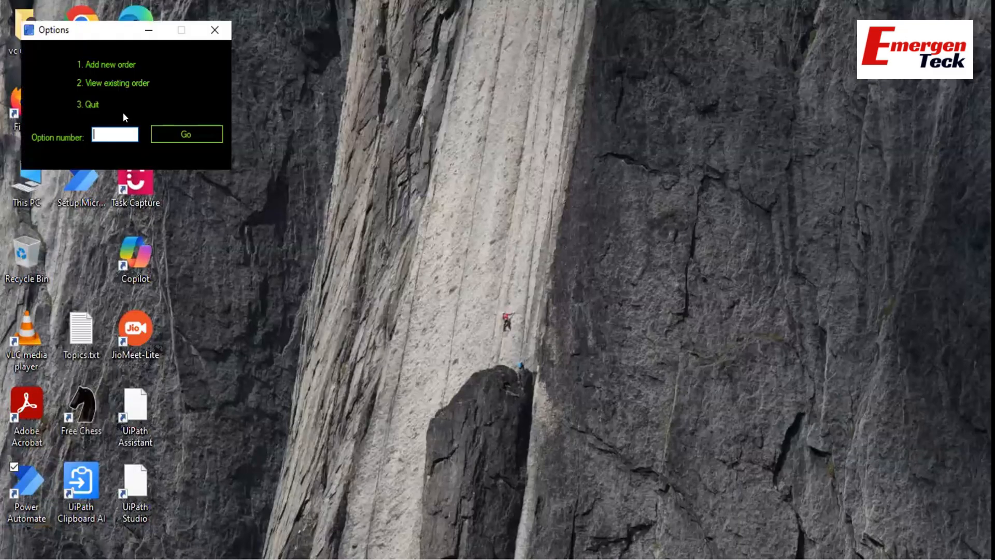
Submit a new order: product 1012, 12 required at unit price 5, cost centre 4.
left_click(178, 134)
type("1012")
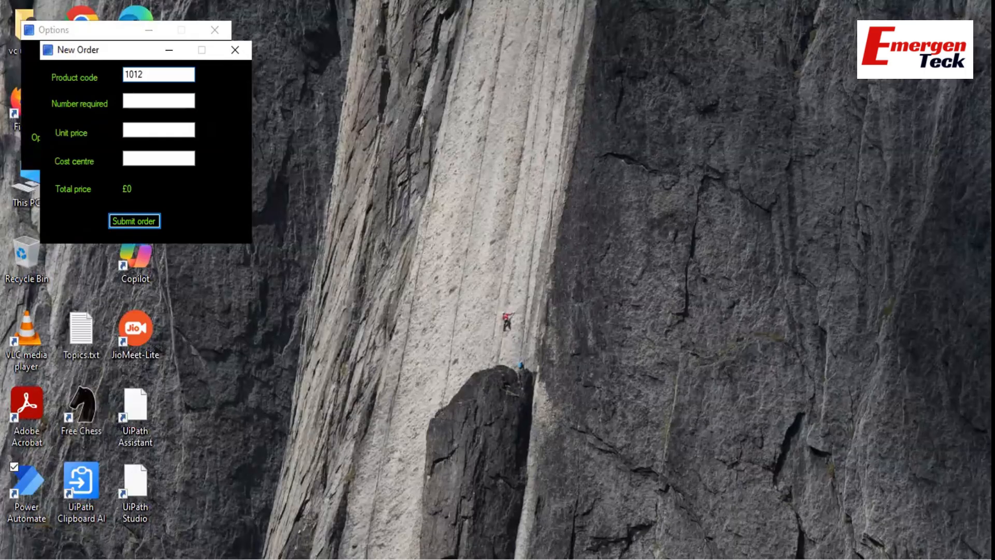
left_click(166, 96)
type("12")
key("Tab")
type("5")
key("Tab")
type("4")
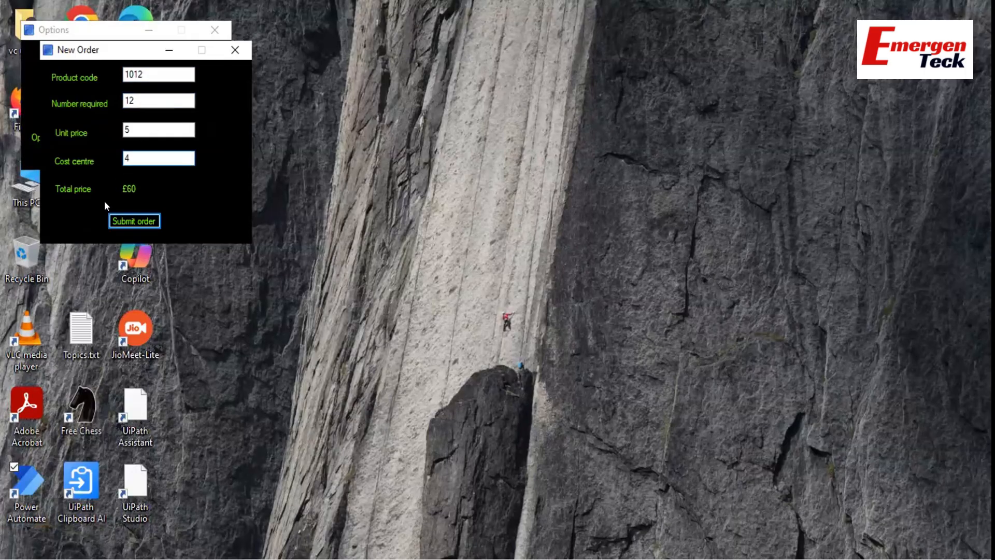
left_click(120, 224)
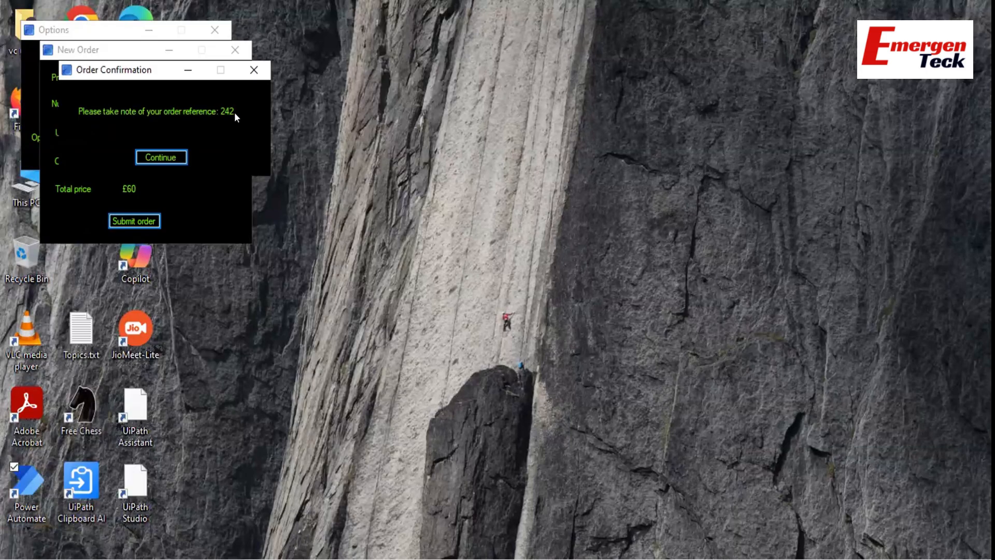
left_click(155, 158)
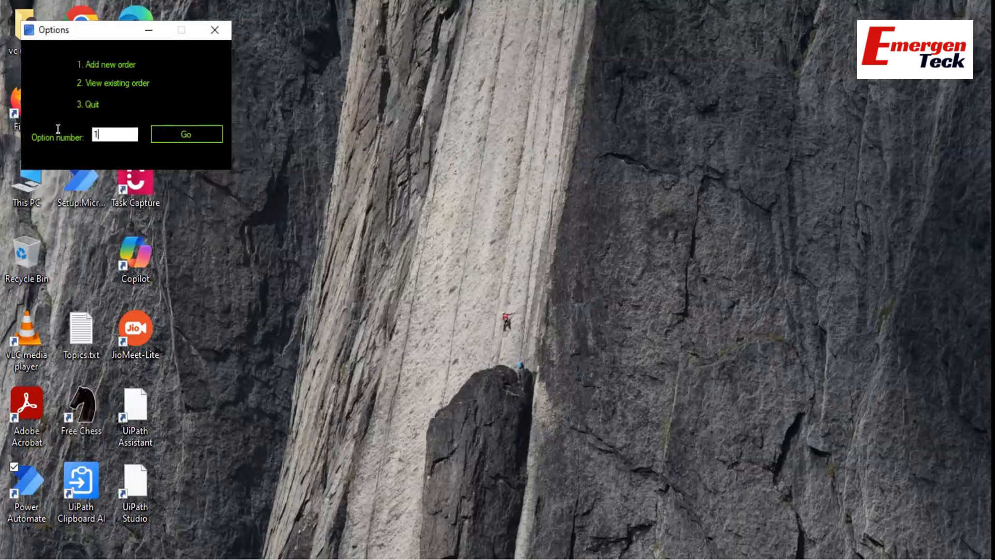
Retrieve order 242 via option 2, then close its details window.
type("2")
left_click(170, 132)
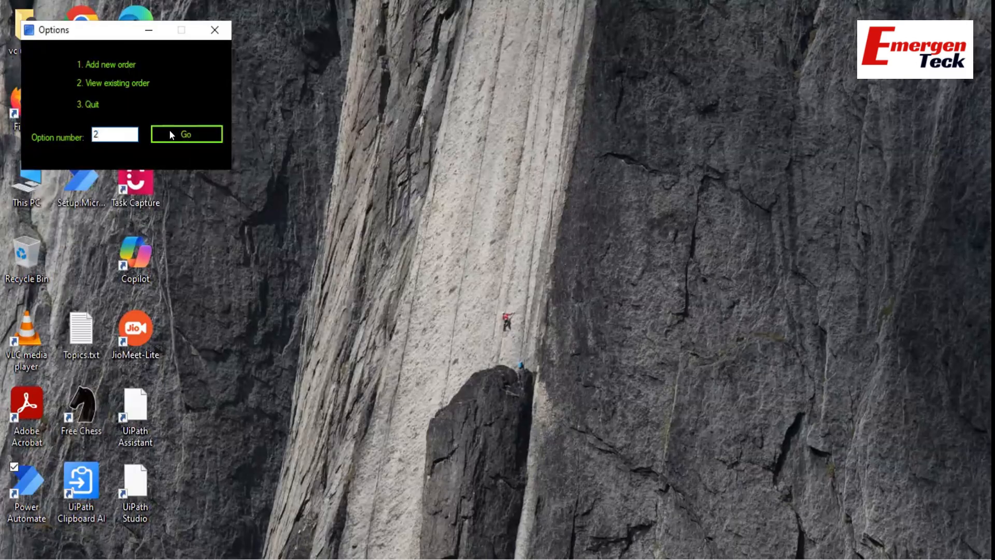
type("242")
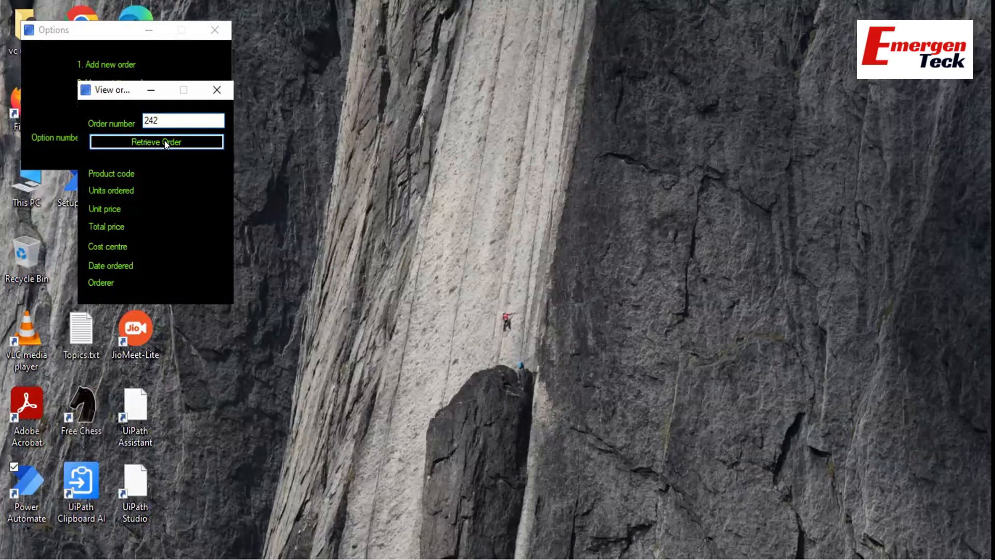
key("Return")
left_click(217, 90)
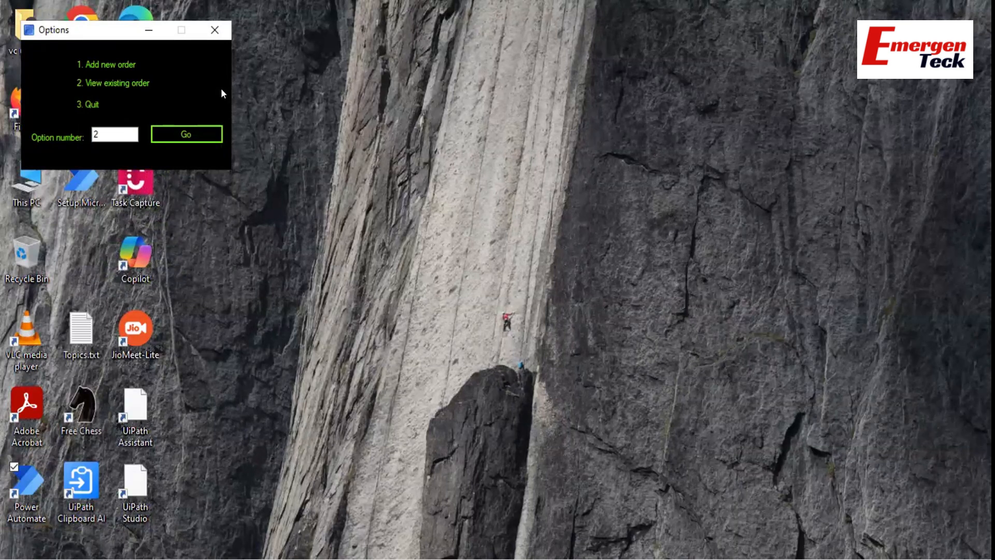
left_click(612, 556)
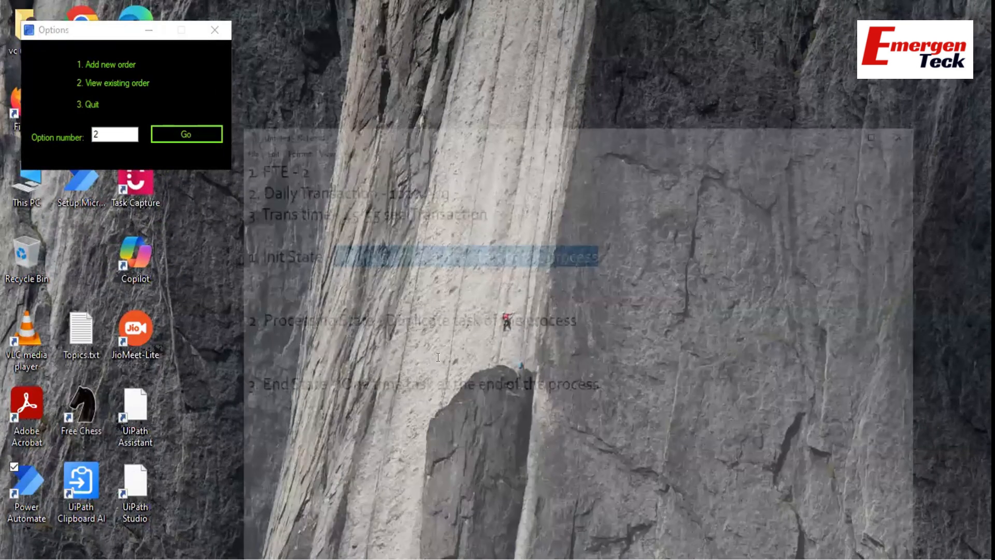
left_click_drag(312, 252, 552, 234)
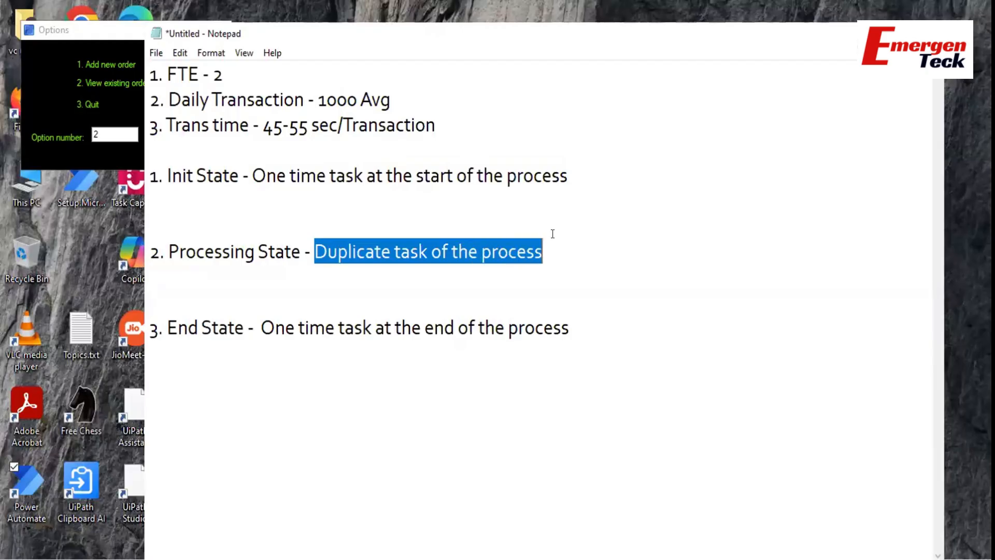
left_click_drag(259, 328, 575, 328)
left_click(93, 133)
left_click_drag(93, 133, 64, 117)
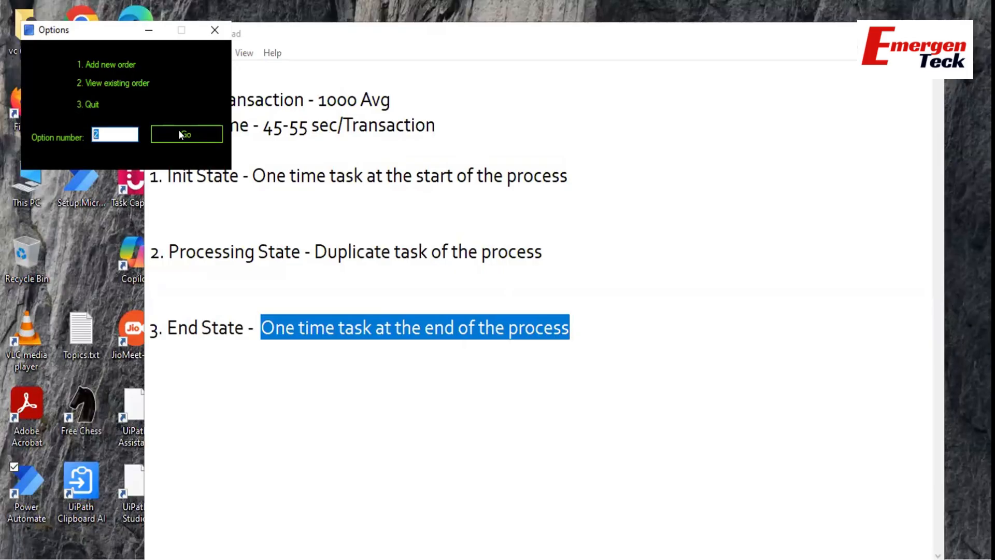
left_click(228, 181)
left_click_drag(147, 172, 566, 342)
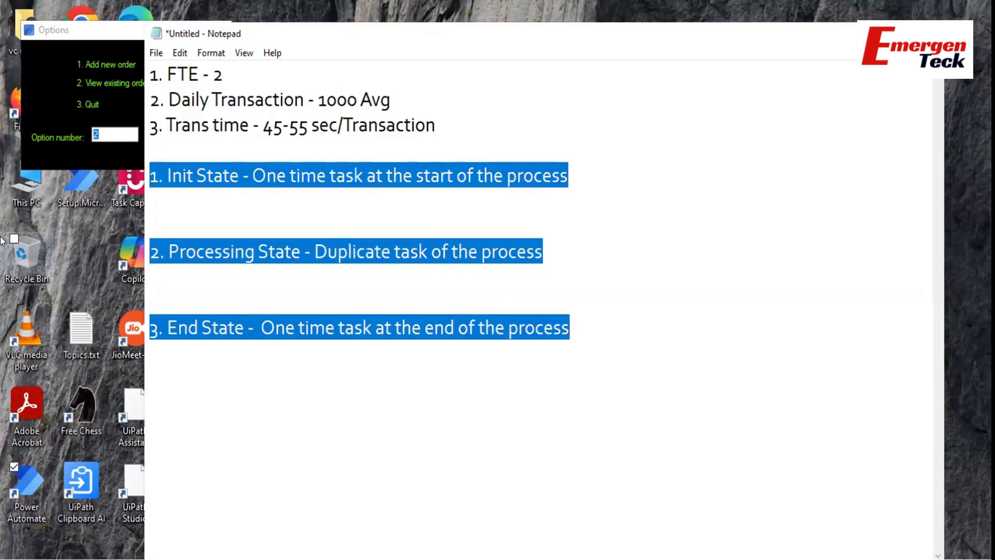
left_click(533, 290)
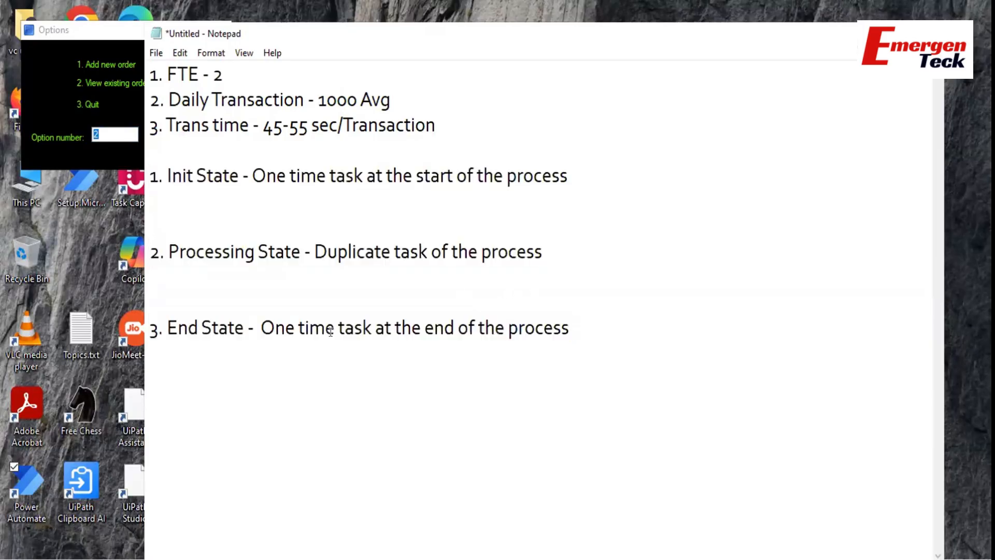
left_click(684, 559)
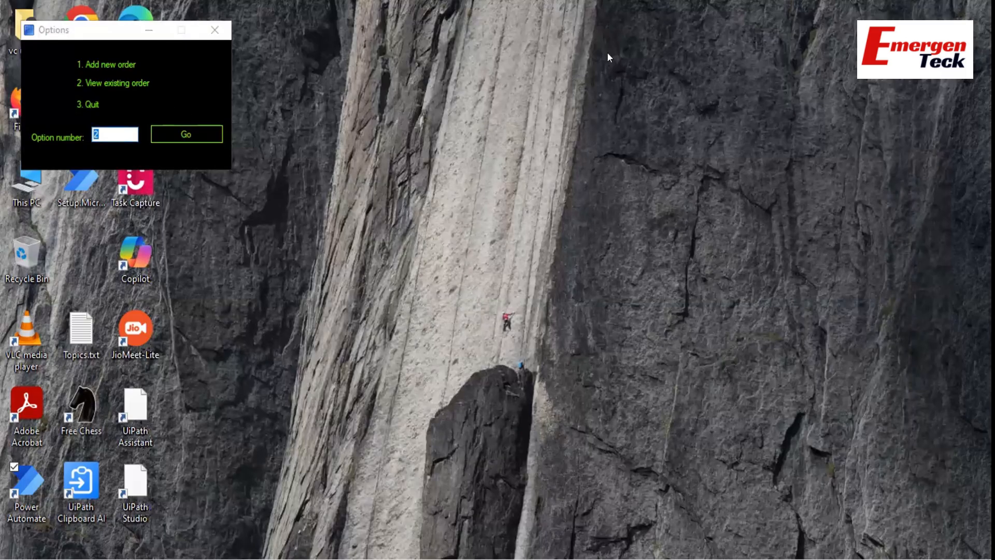
From the flows list, create a new flow named TrainingOrderSystem_7June2025.
left_click(547, 559)
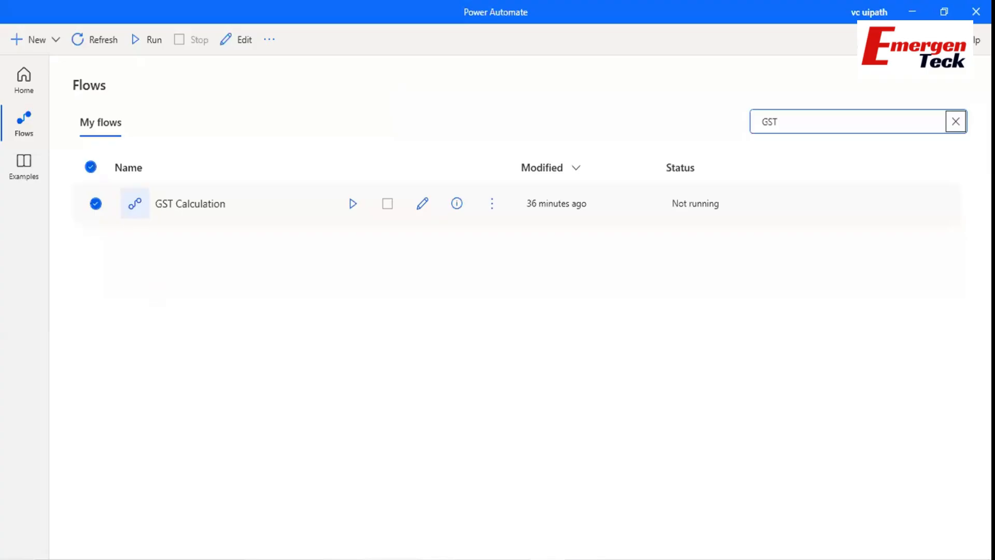
left_click(41, 45)
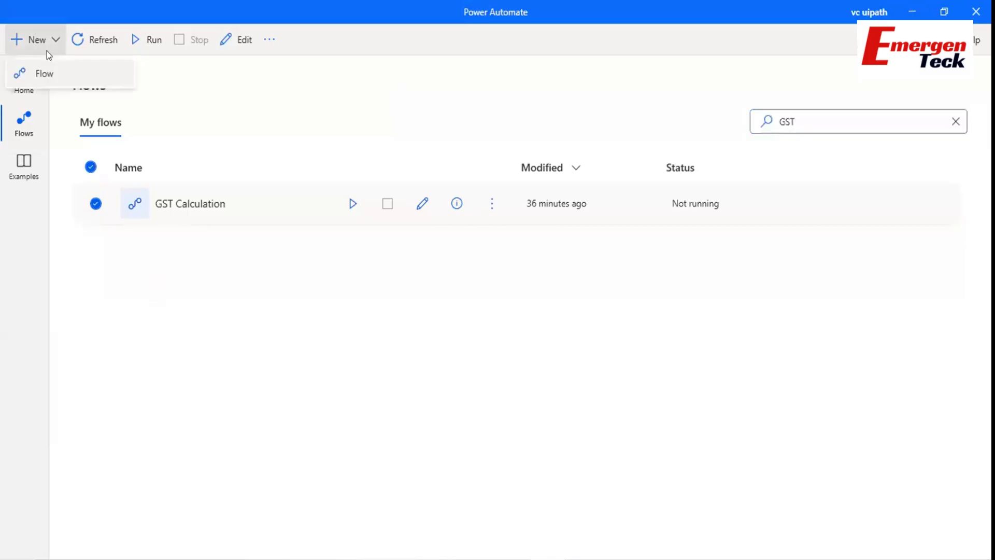
left_click(51, 67)
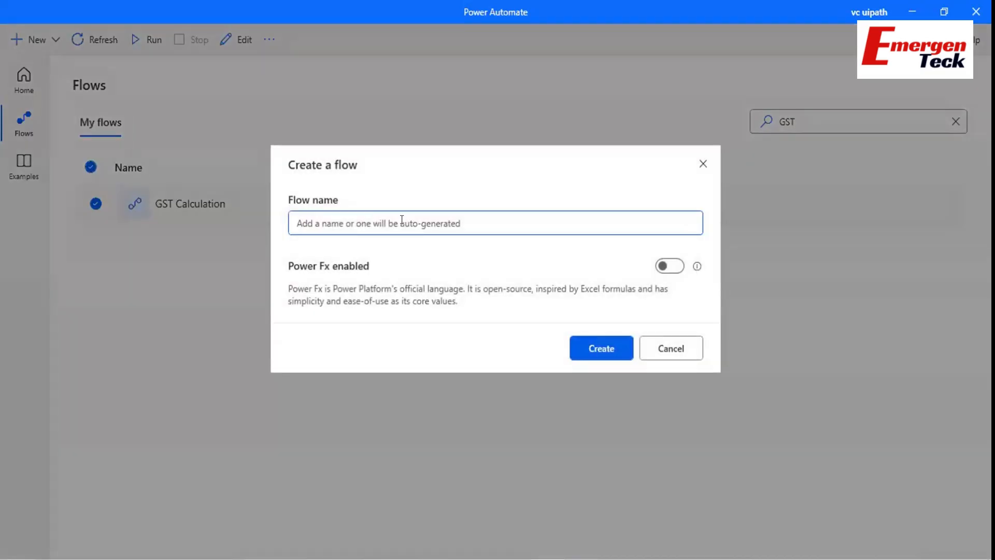
type("trAININ")
key("ctrl+a")
type("Trai")
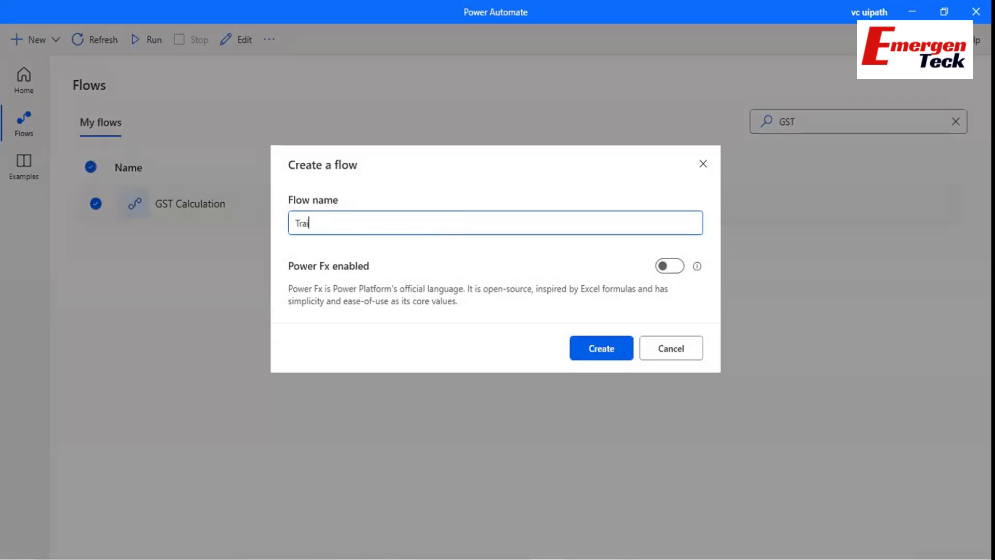
type("ningOrderSystem_7June2025")
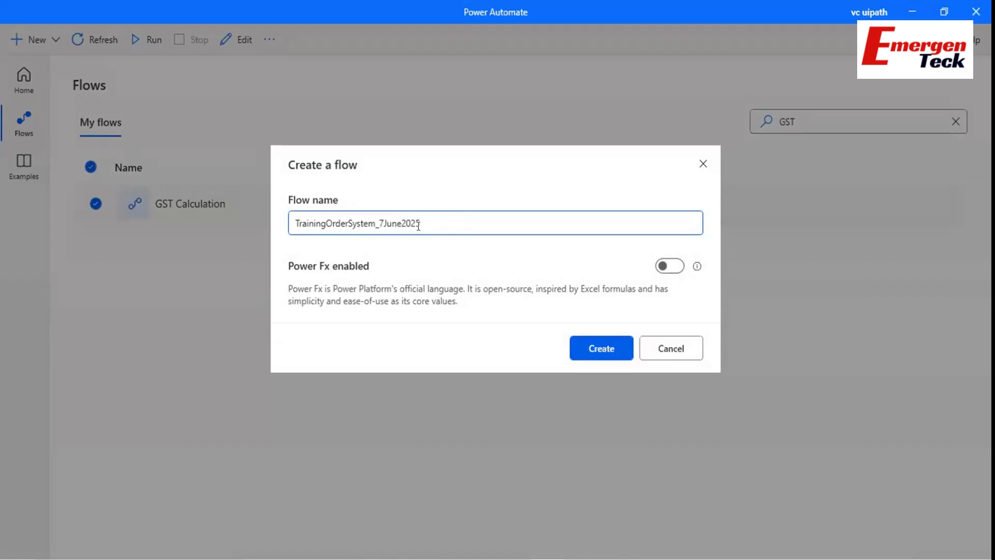
left_click(581, 342)
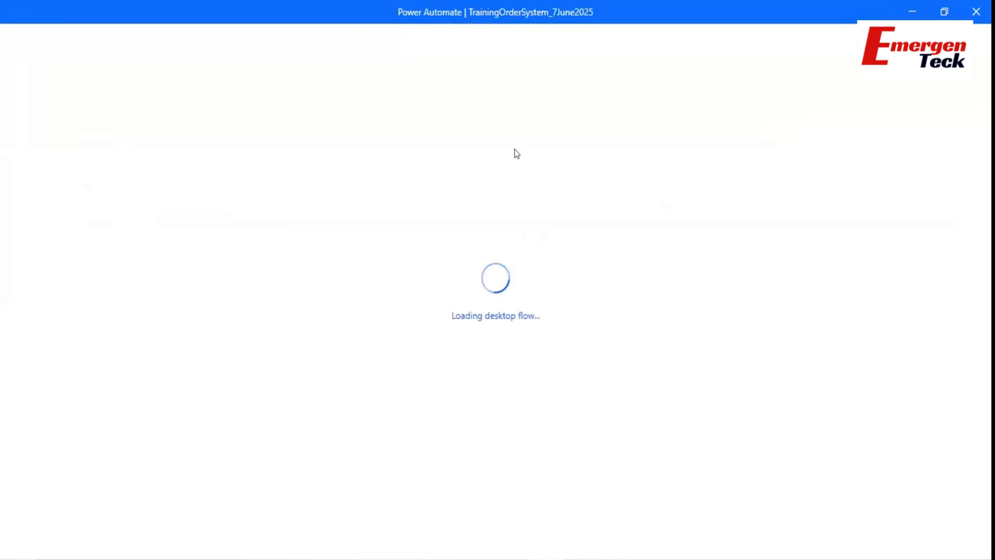
Check the Init State notes, then return to the flow designer and maximize it.
key("alt+Tab")
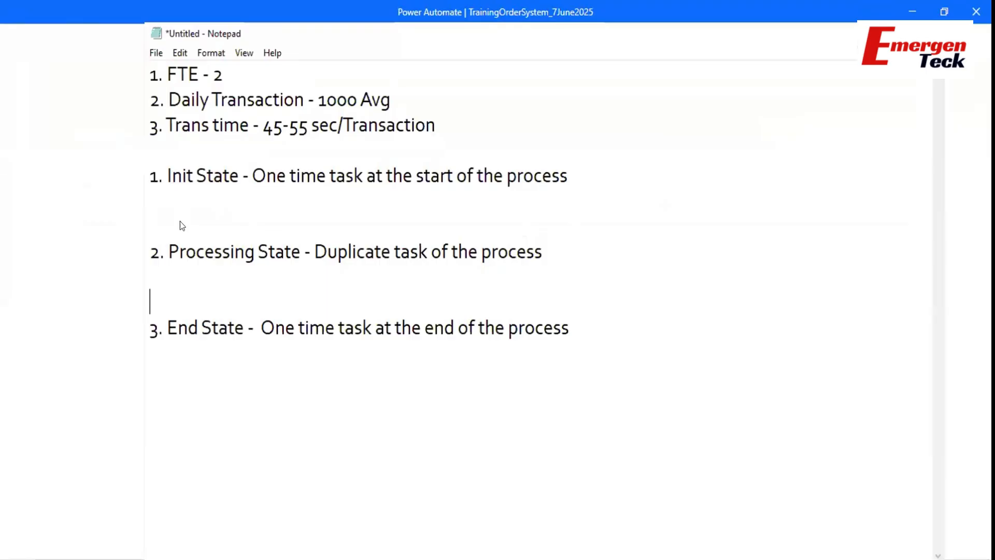
left_click_drag(166, 176, 231, 177)
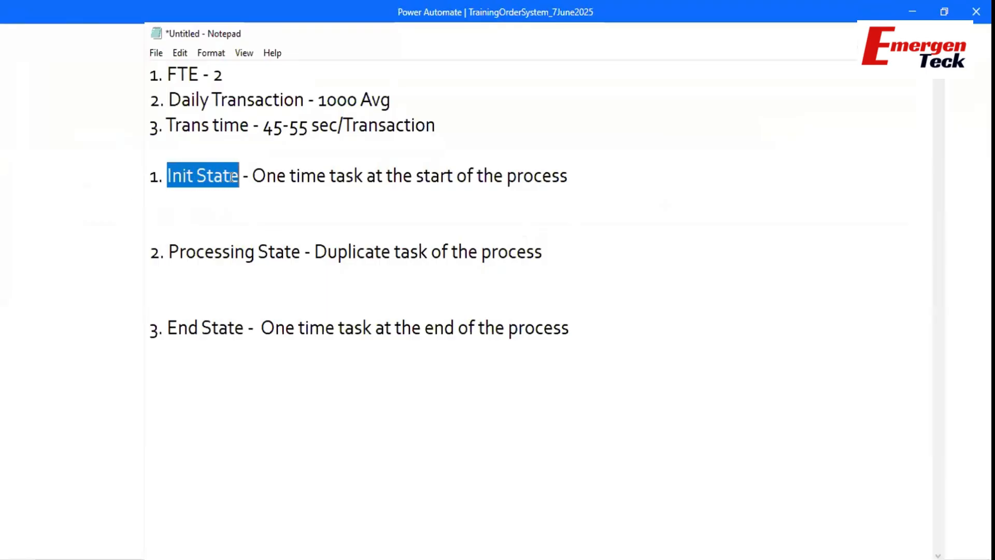
left_click(87, 169)
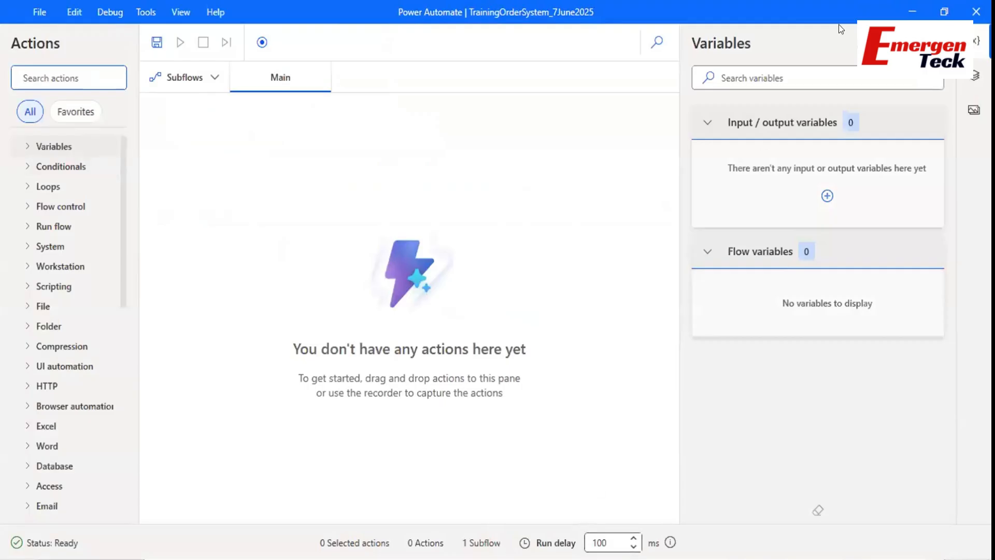
left_click(944, 11)
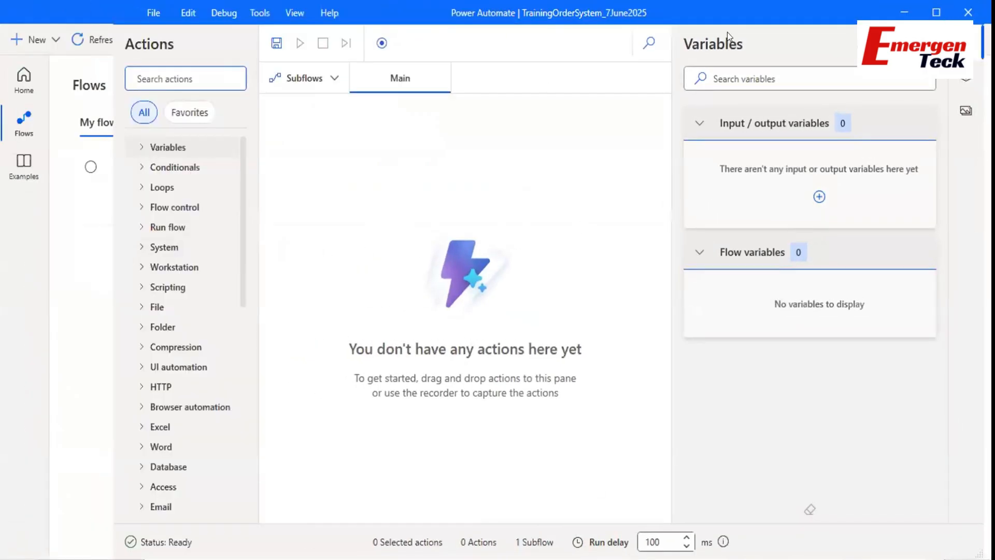
left_click(936, 12)
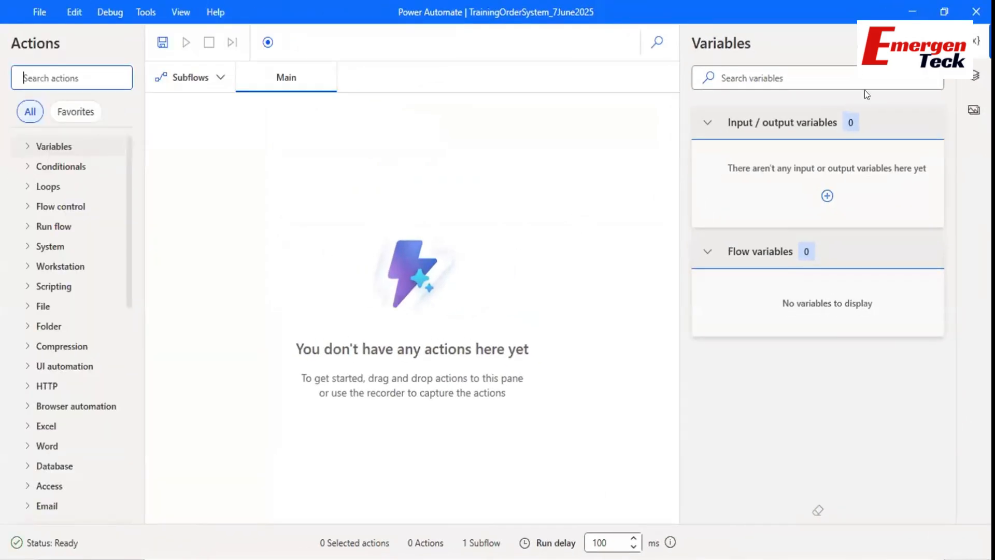
Add Launch Excel (found via 'launch e') to Main, set to open an existing document.
left_click(975, 41)
left_click(70, 83)
type("launch e")
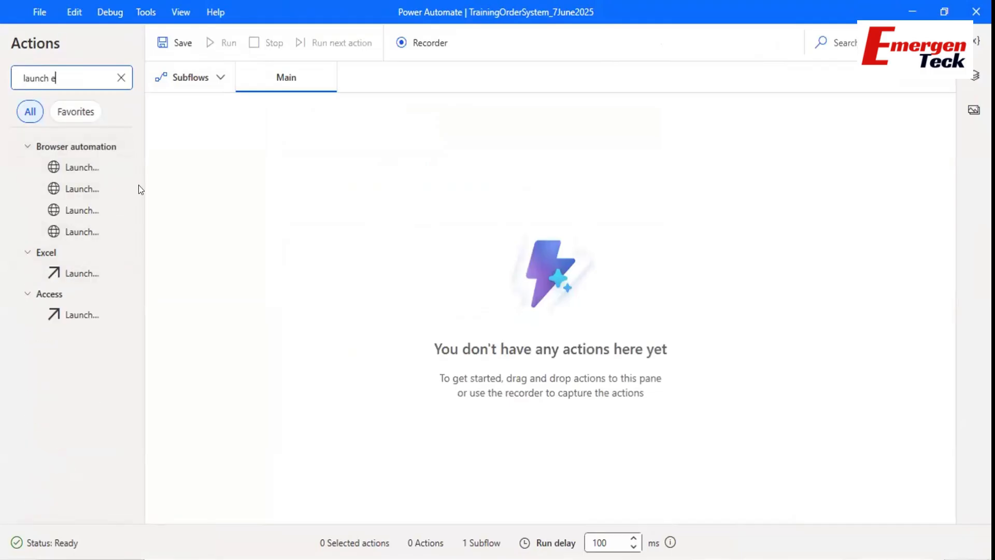
left_click_drag(139, 188, 188, 180)
left_click_drag(89, 273, 324, 149)
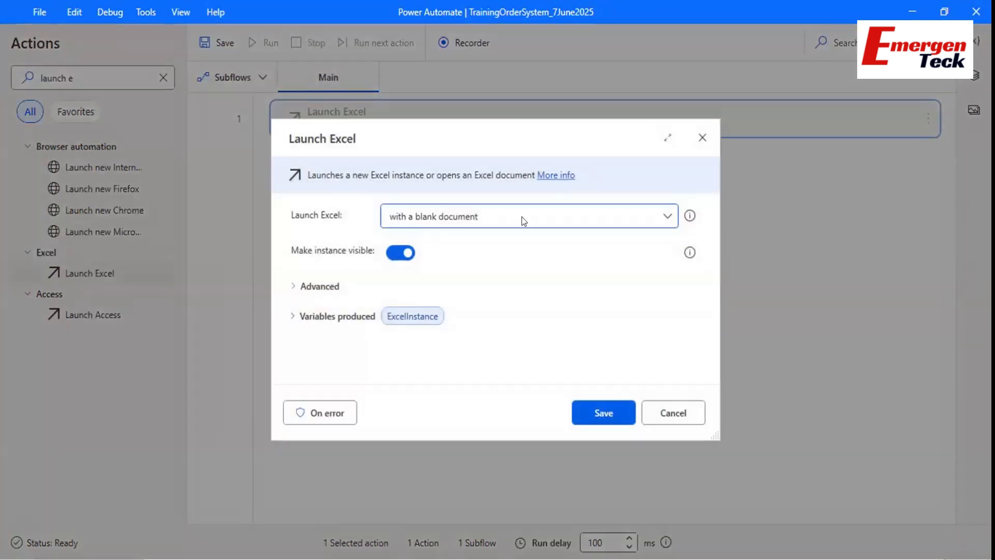
left_click(489, 214)
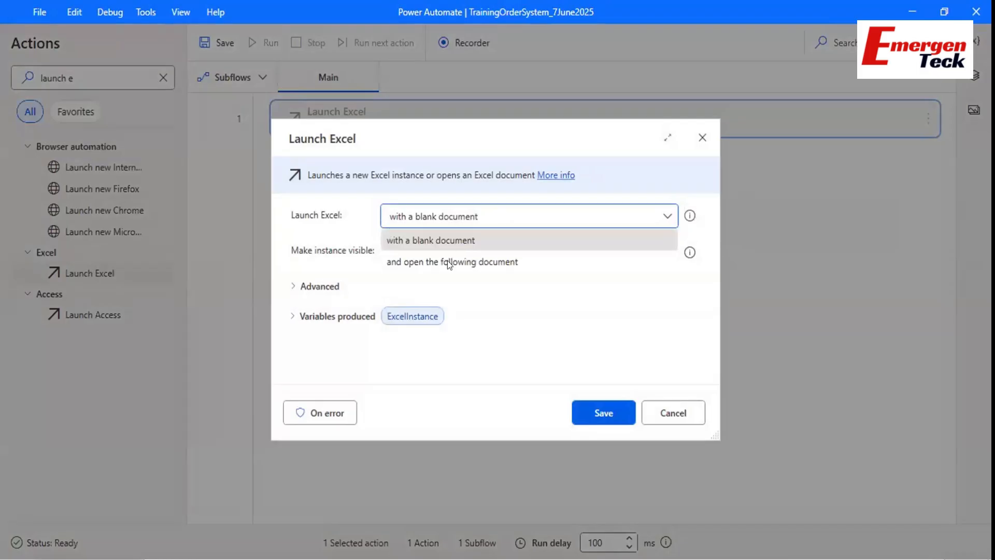
left_click(400, 261)
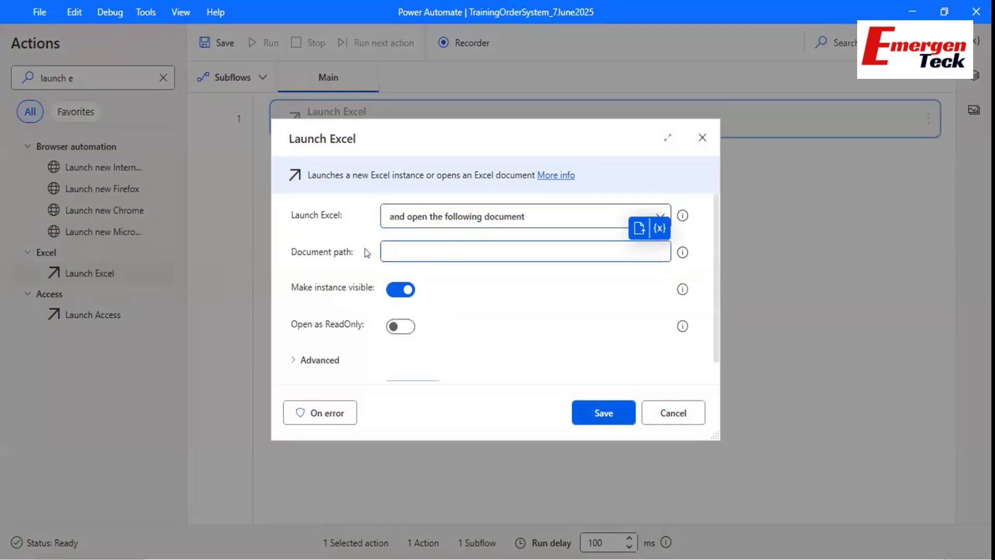
Browse to the Input Data folder and choose Order System.xlsx as the document path.
left_click(637, 228)
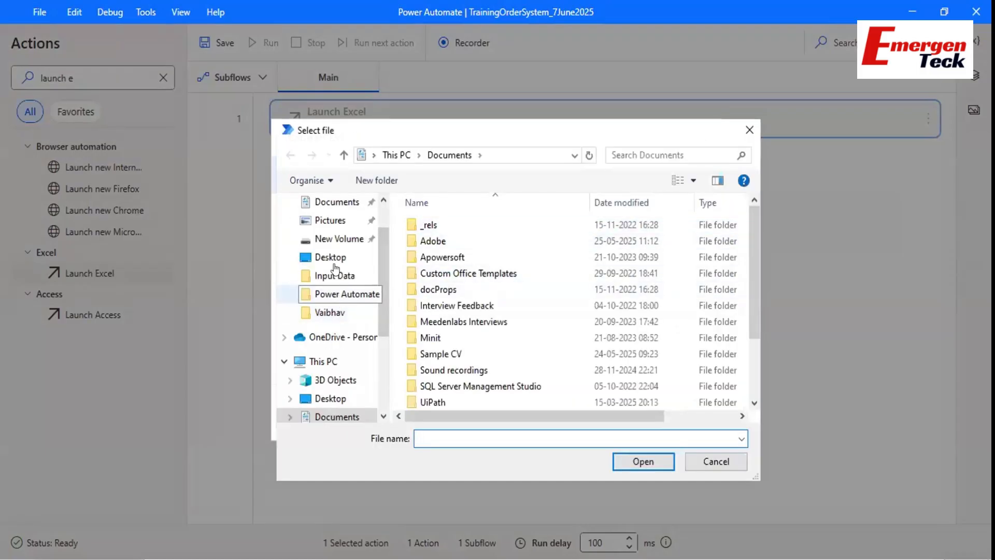
left_click(336, 271)
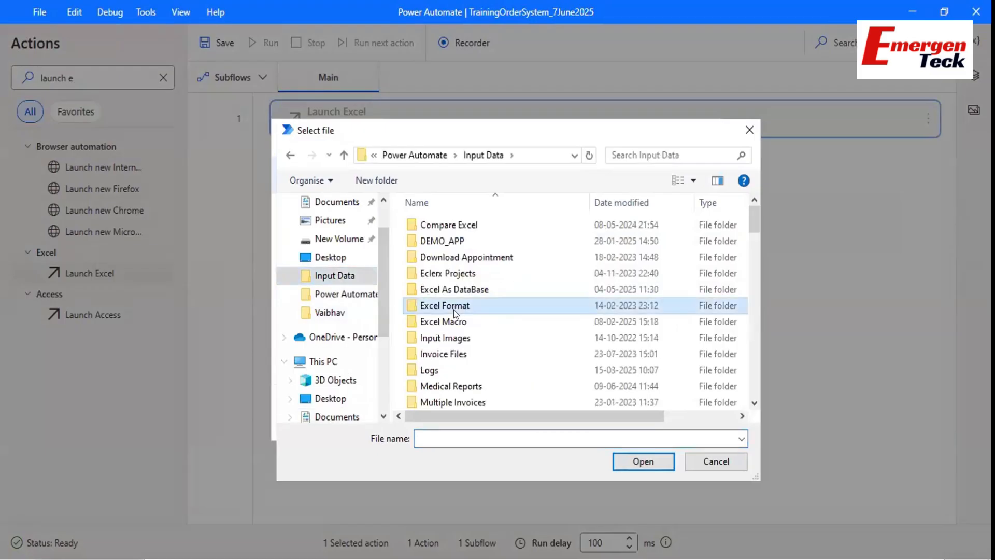
key("o")
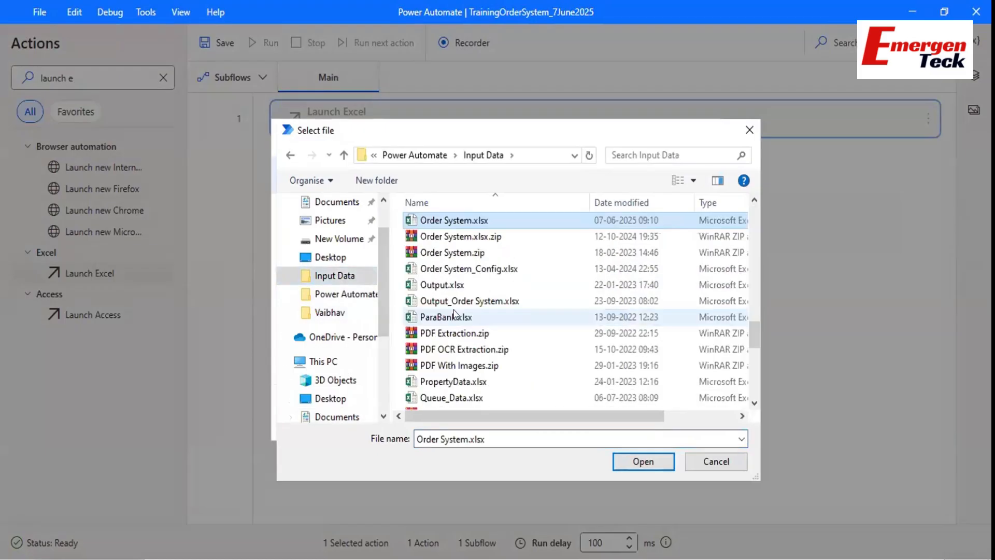
key("Return")
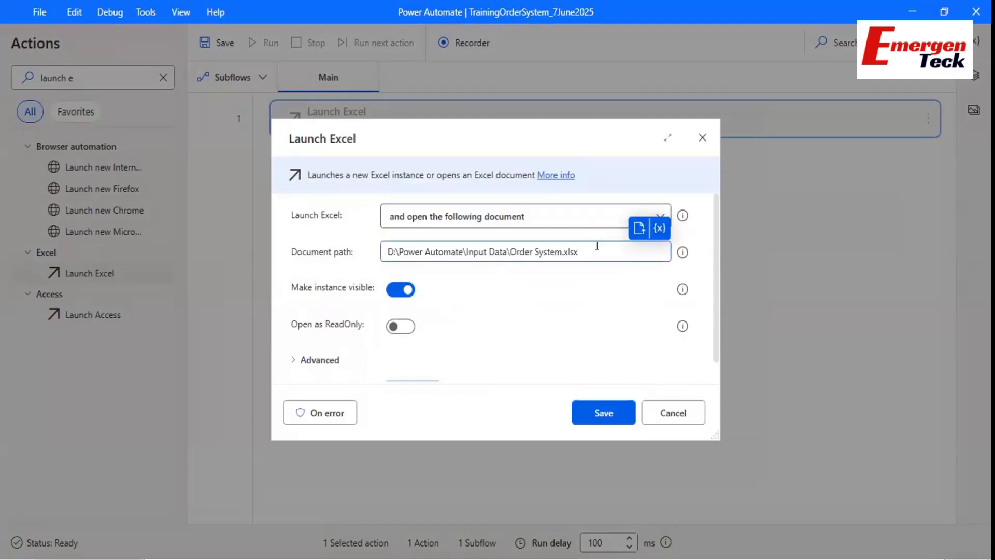
left_click_drag(590, 246, 356, 251)
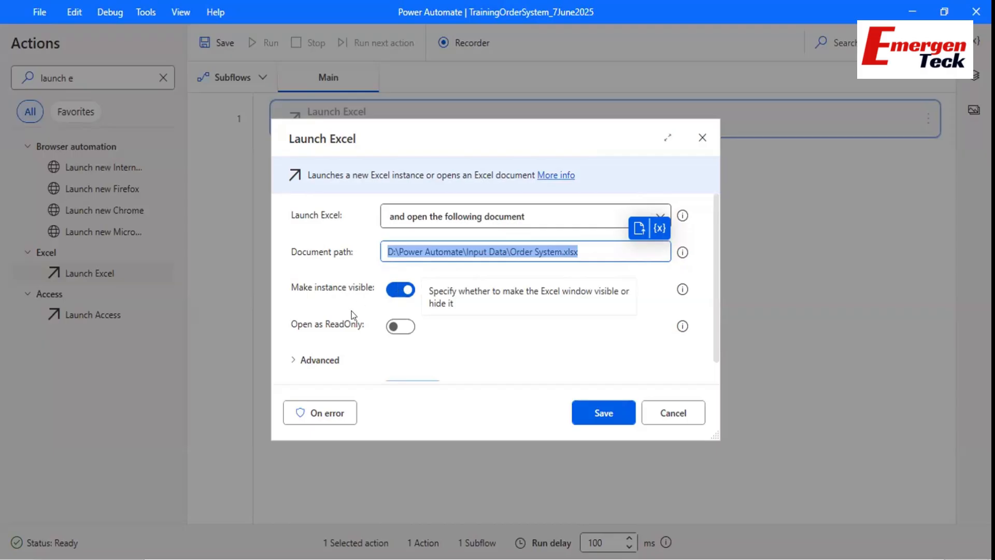
Leave Open as ReadOnly off, review the Advanced options, and save the Launch Excel step for Order System.xlsx.
left_click(400, 335)
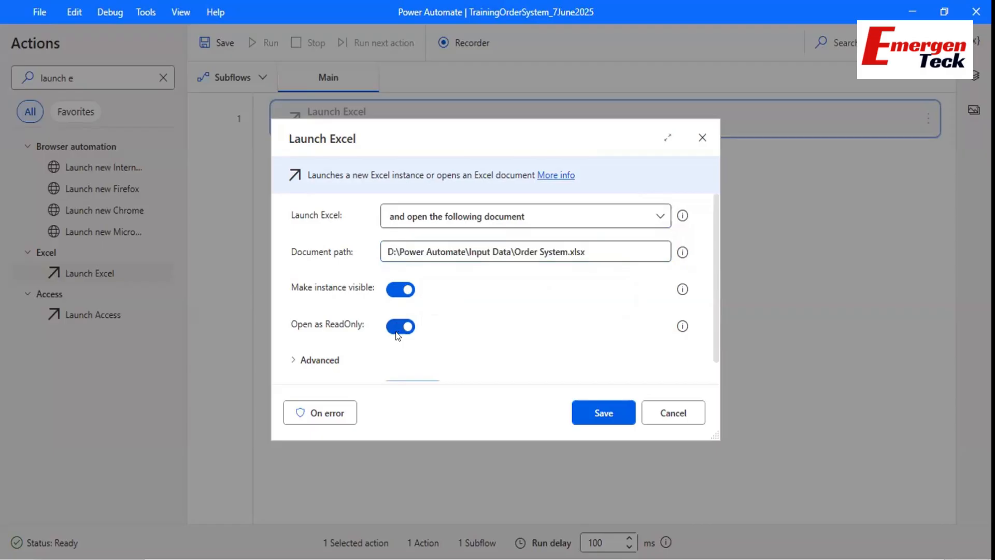
left_click(397, 335)
scroll(372, 342, "down", 1)
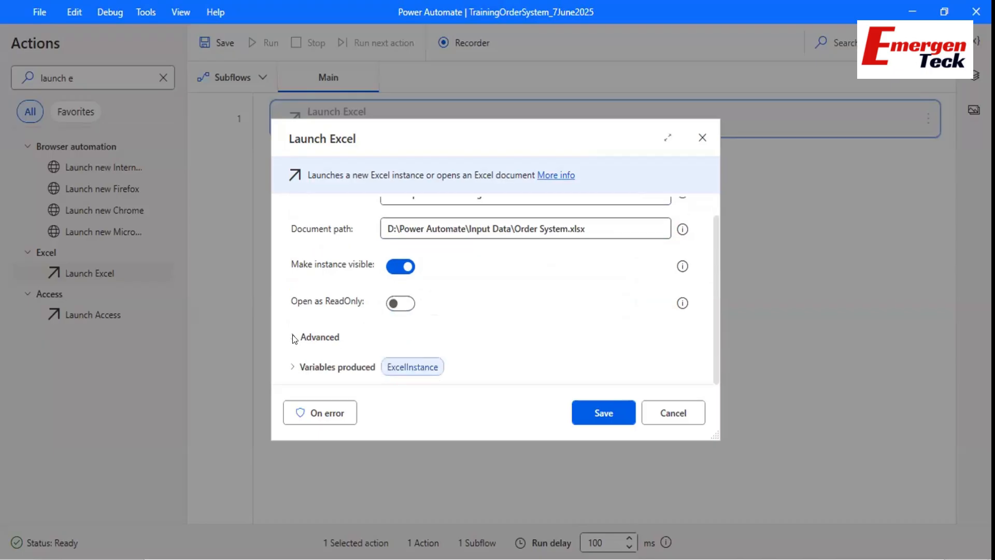
left_click(293, 337)
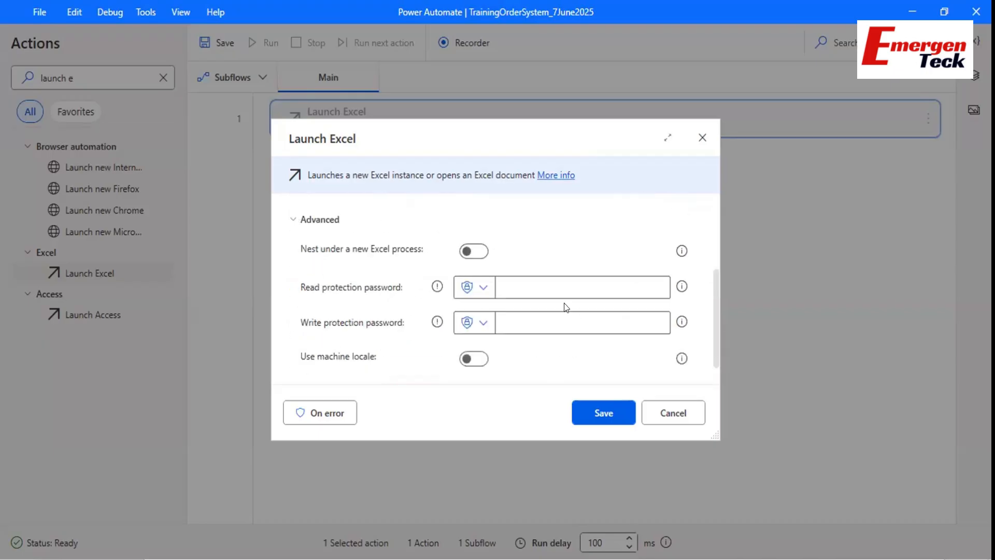
left_click(532, 288)
left_click(618, 411)
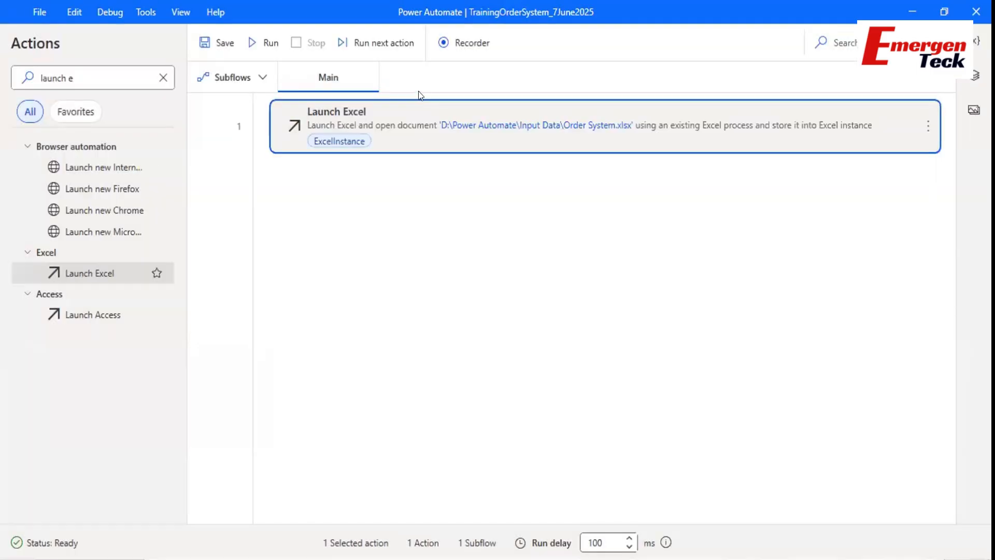
Add a Read from Excel worksheet action to the flow and save it.
double_click(81, 75)
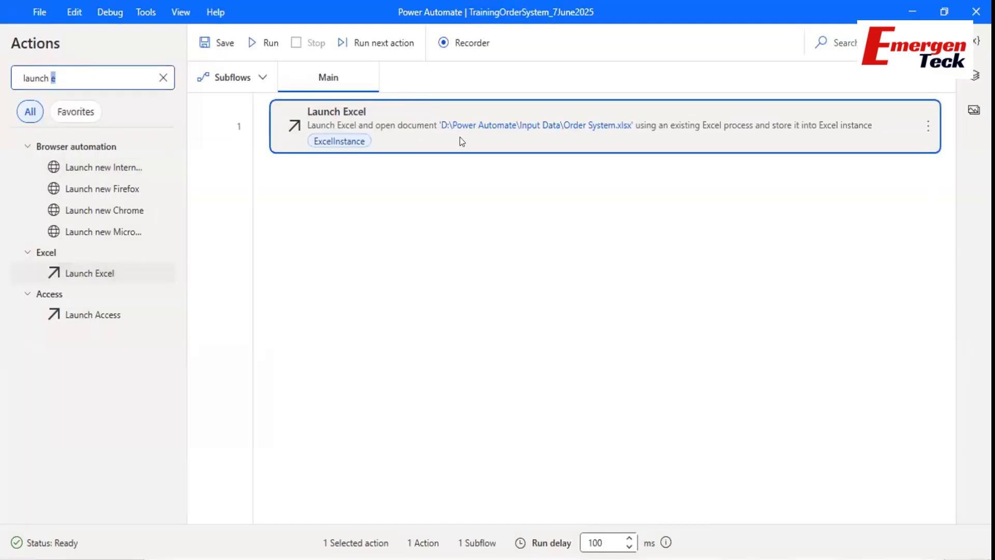
left_click(81, 78)
key("ctrl+a")
type("le")
type("ad from")
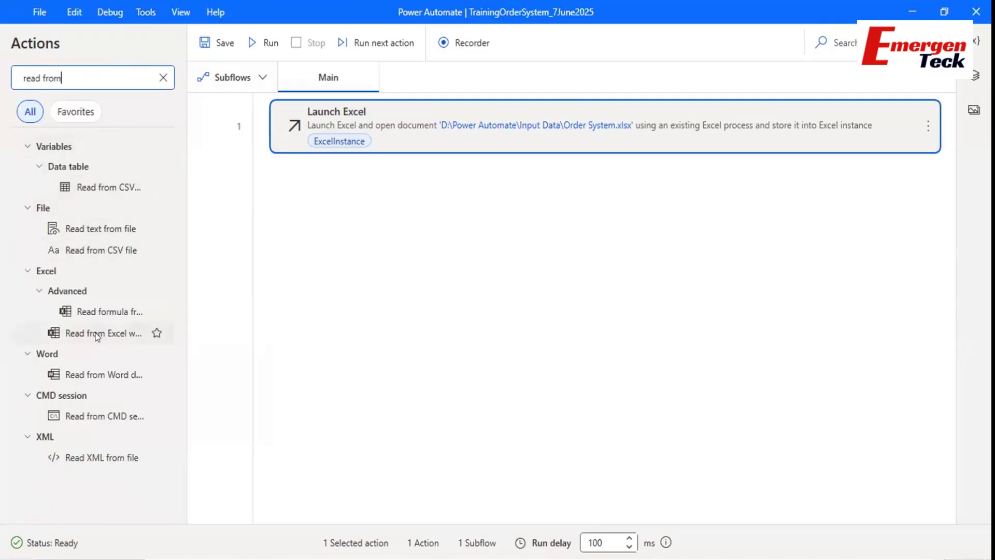
left_click_drag(104, 334, 337, 200)
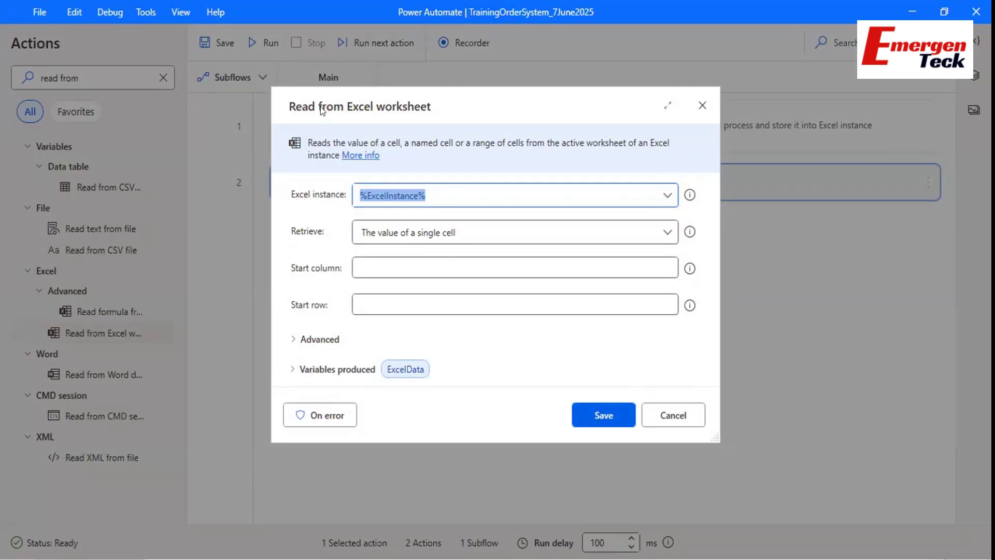
left_click_drag(353, 117, 388, 115)
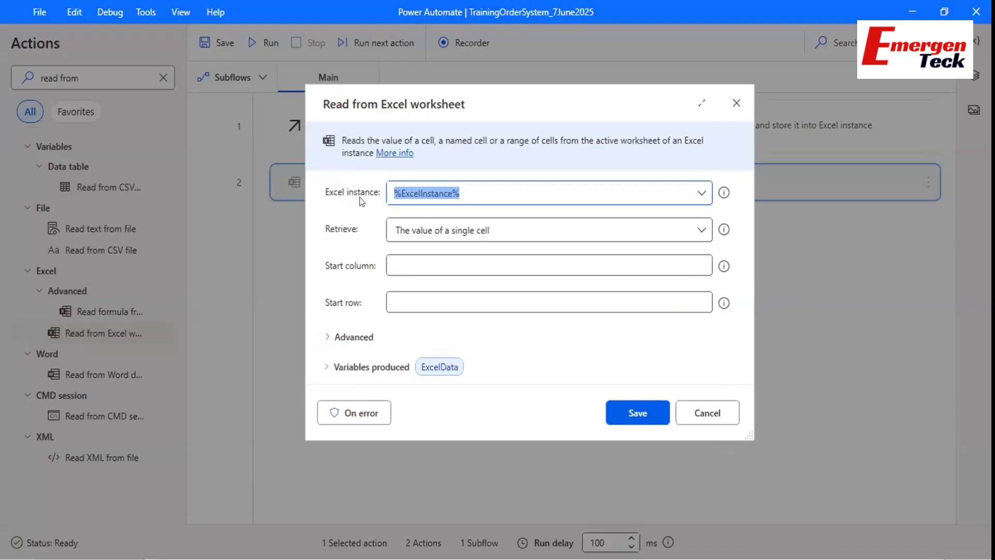
left_click_drag(500, 183, 376, 181)
left_click(617, 414)
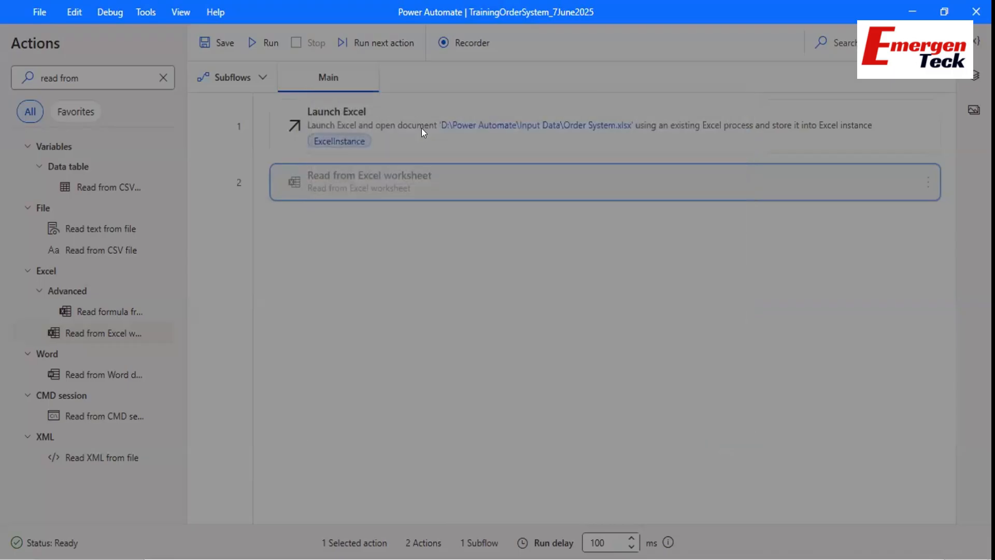
Review the Launch Excel settings unchanged, then reopen the Read from Excel worksheet settings.
double_click(422, 127)
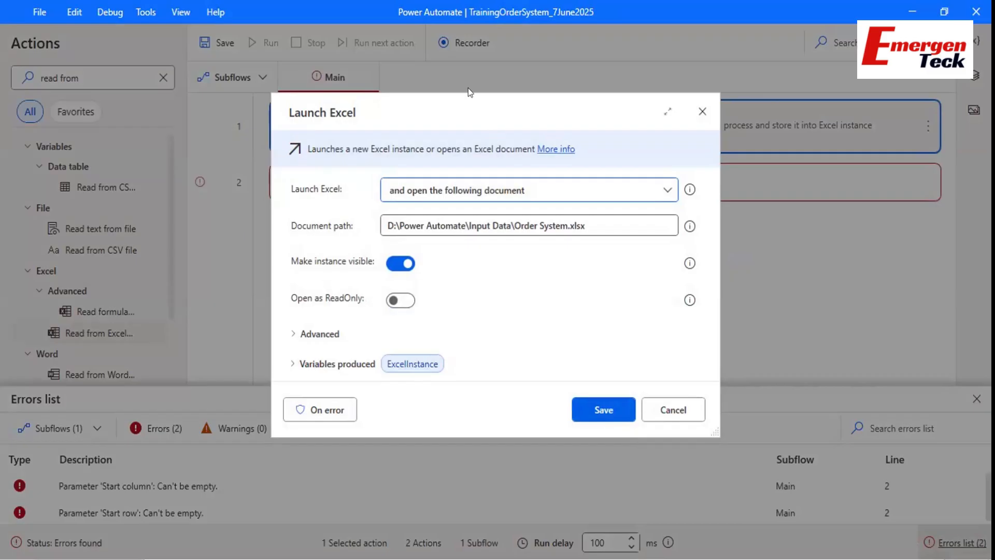
left_click(657, 411)
double_click(412, 189)
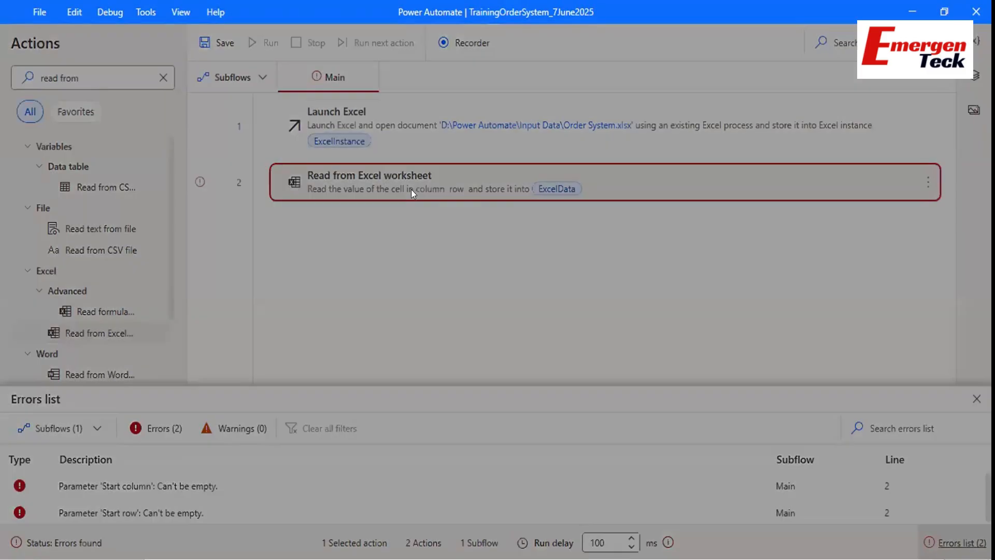
double_click(430, 179)
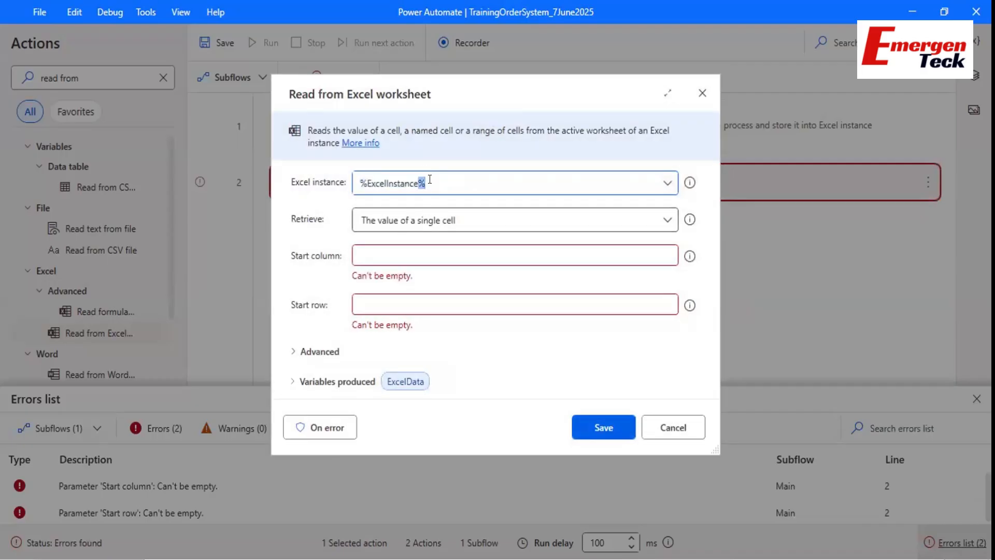
left_click_drag(430, 179, 345, 181)
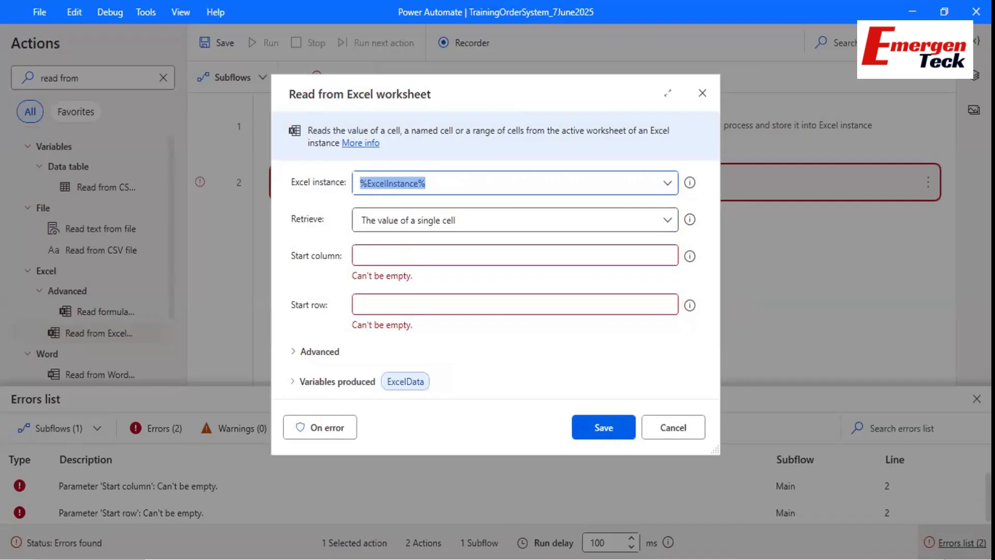
mouse_move(653, 559)
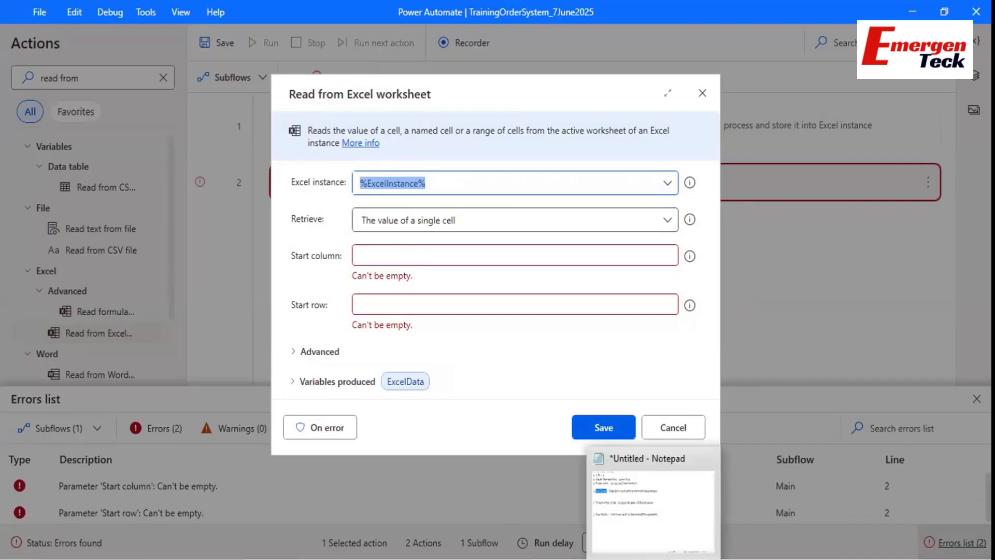
left_click(586, 533)
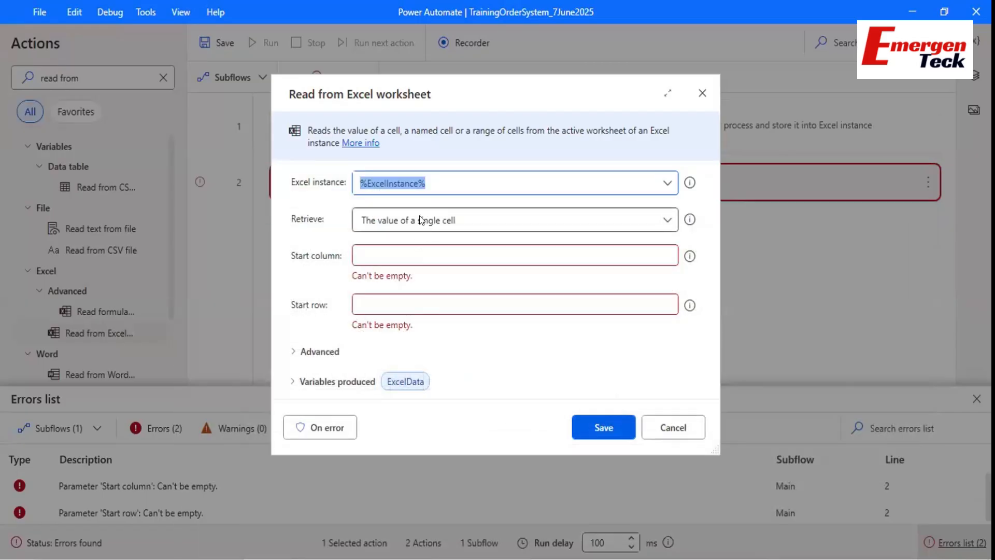
Set Retrieve to 'All available values from worksheet'.
left_click(421, 220)
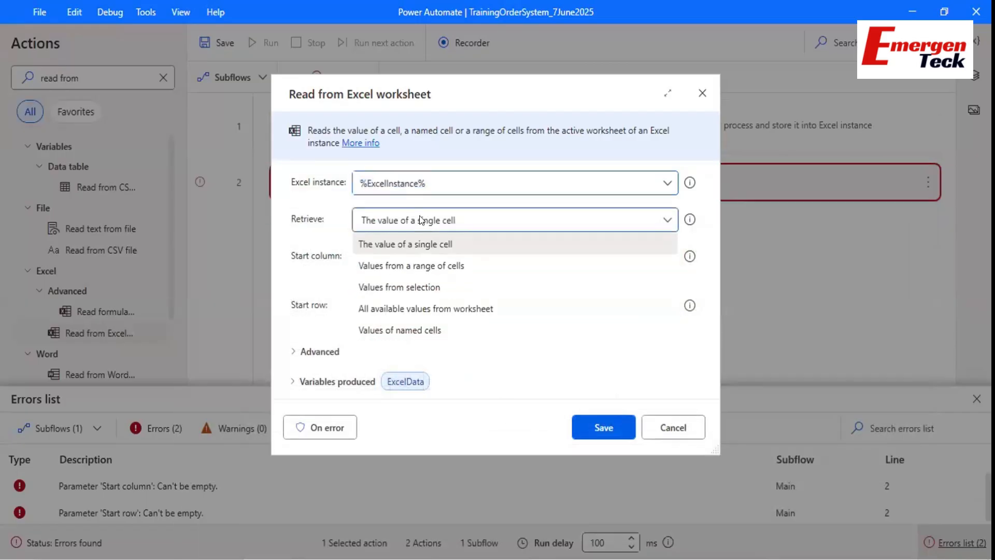
left_click(409, 310)
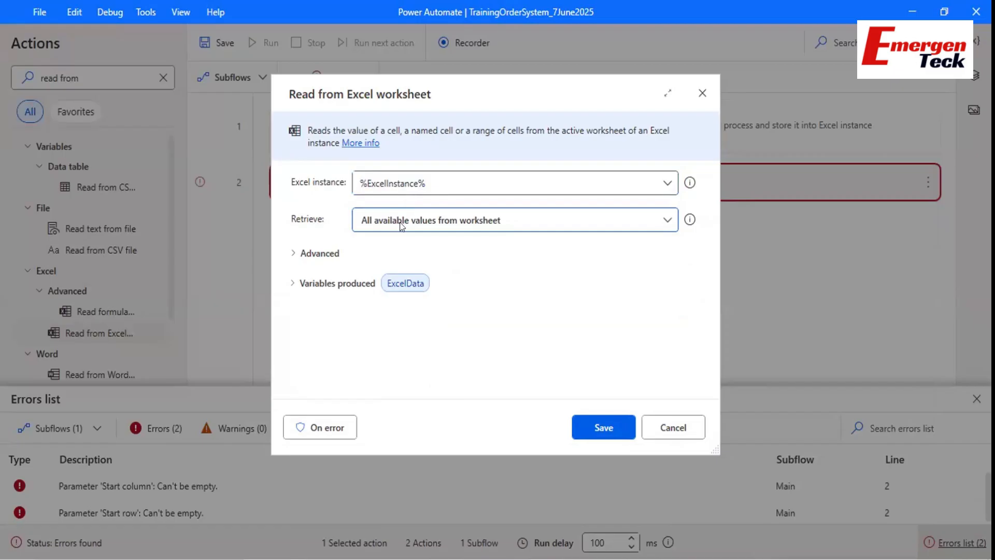
mouse_move(402, 226)
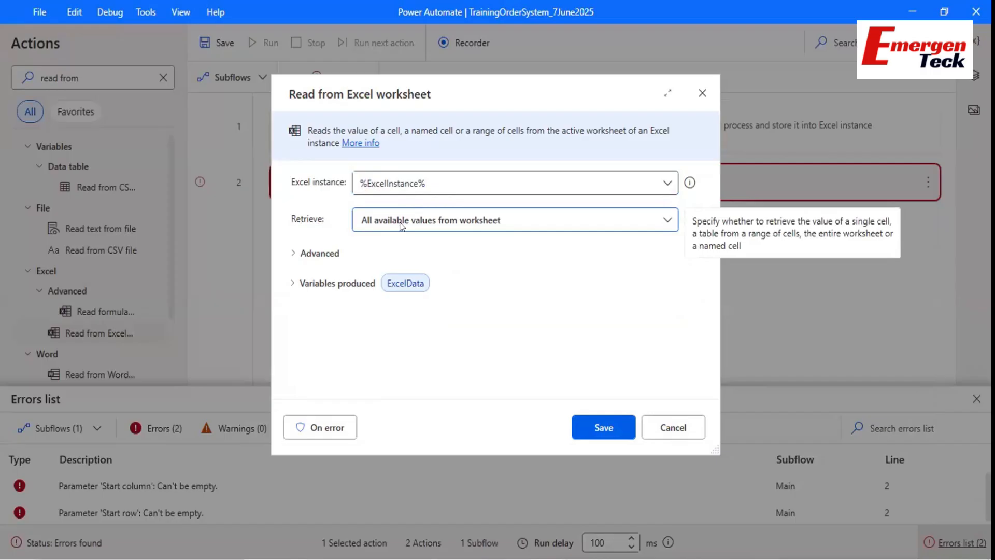
key("alt+Tab")
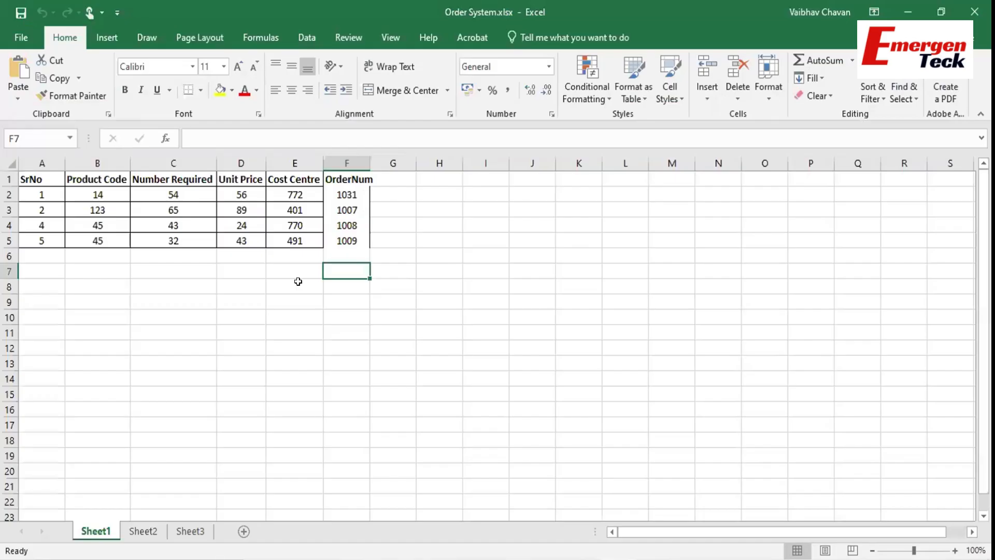
Delete the OrderNum column F from the Excel order table and return to cell A1.
right_click(349, 164)
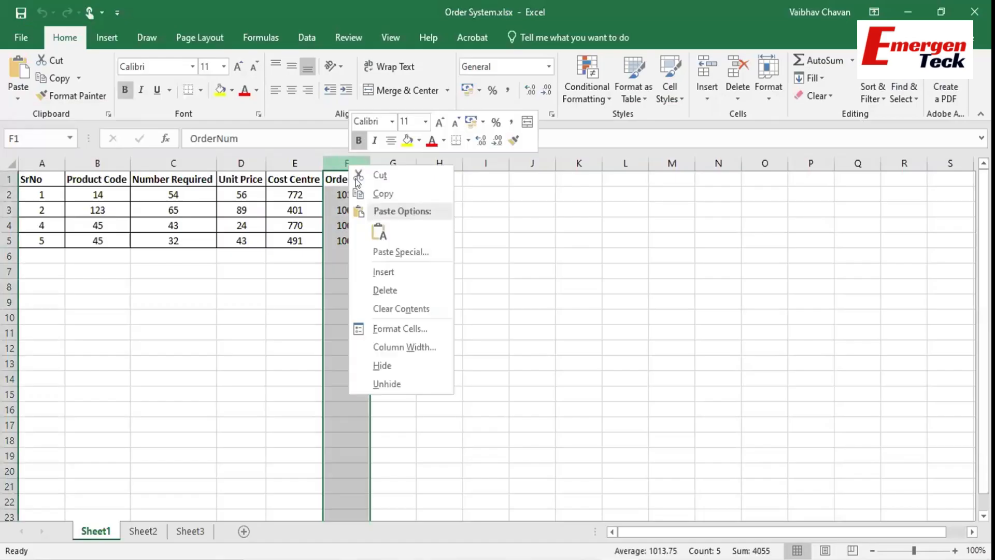
left_click(386, 289)
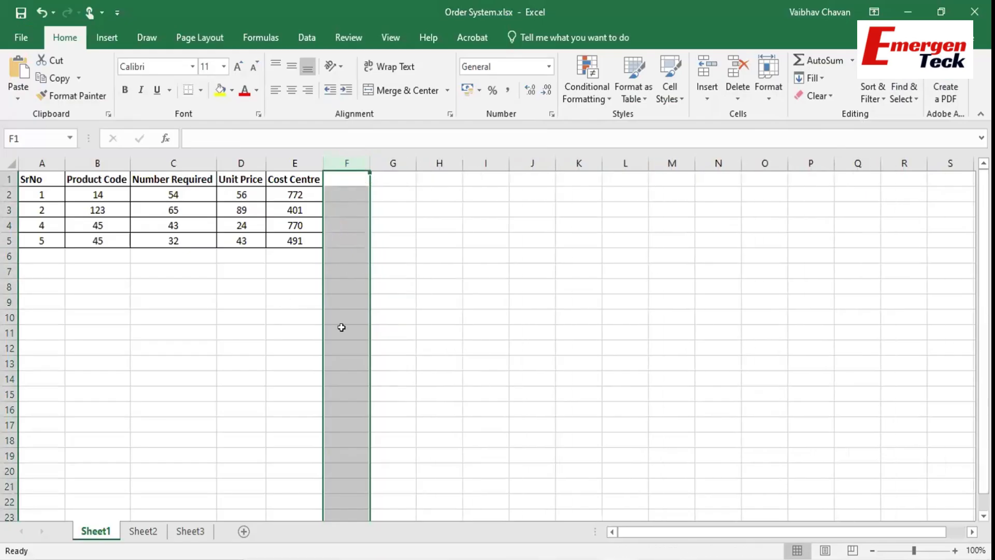
left_click(415, 356)
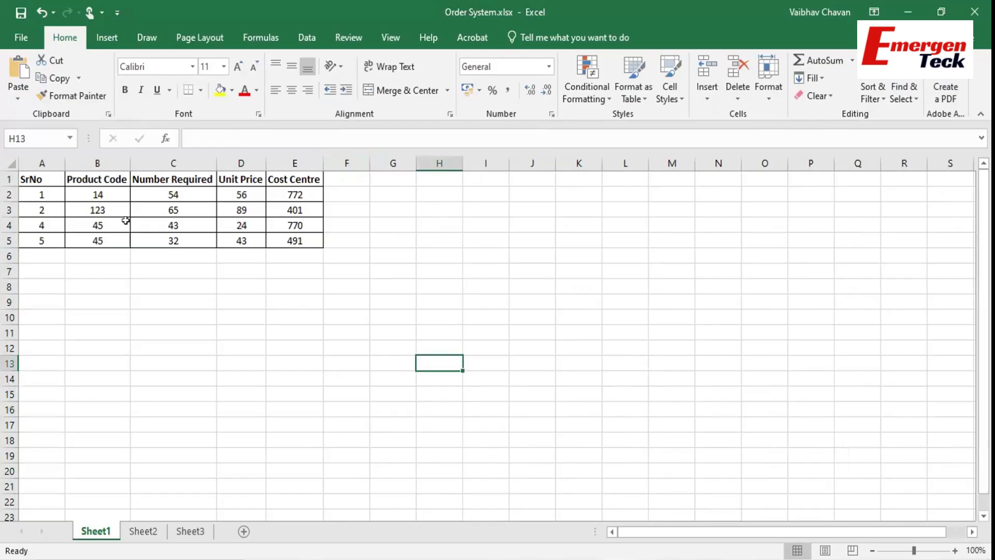
left_click(22, 180)
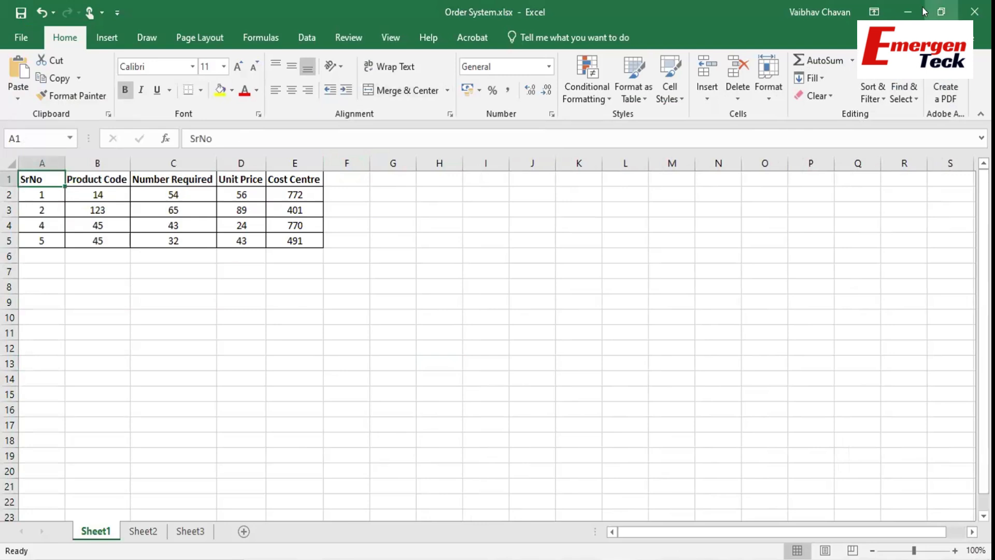
left_click(907, 12)
left_click(404, 222)
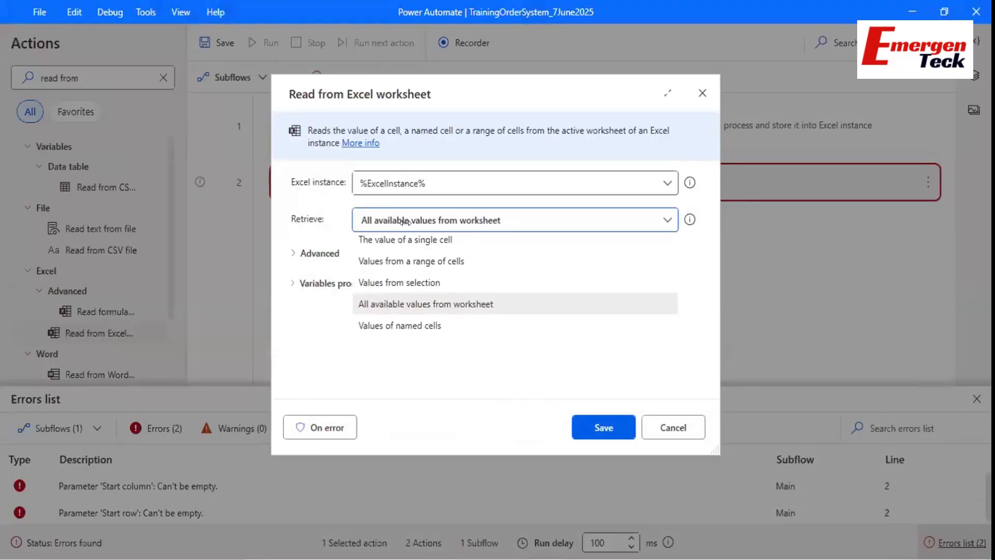
Read values from a range of cells: start column A, row 1, end column E, row 5.
left_click(393, 265)
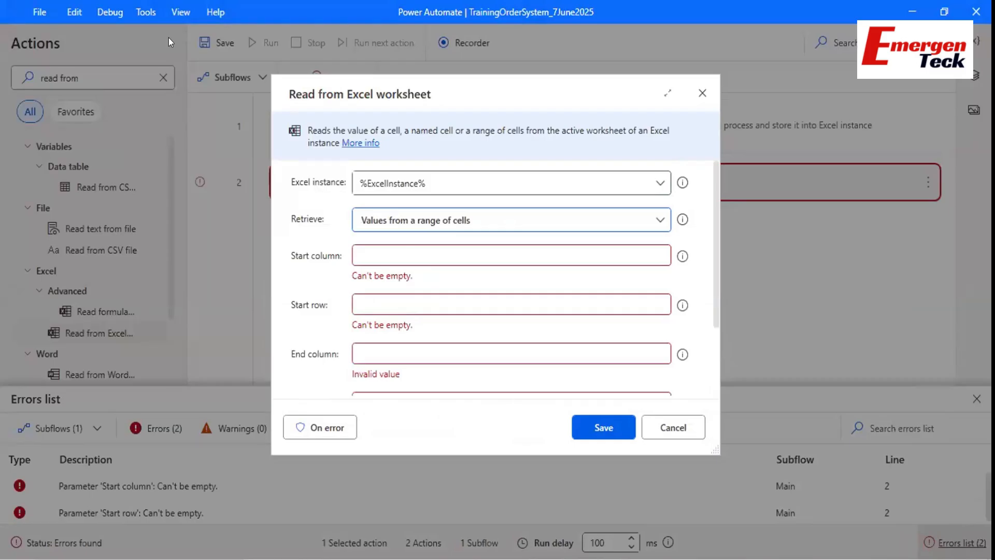
left_click(398, 254)
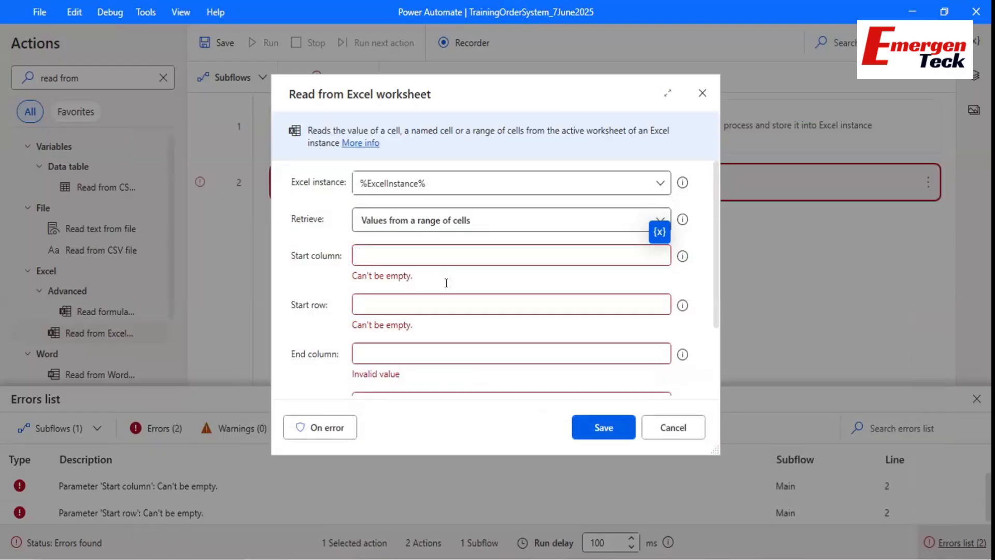
type("A1")
key("BackSpace")
left_click(376, 292)
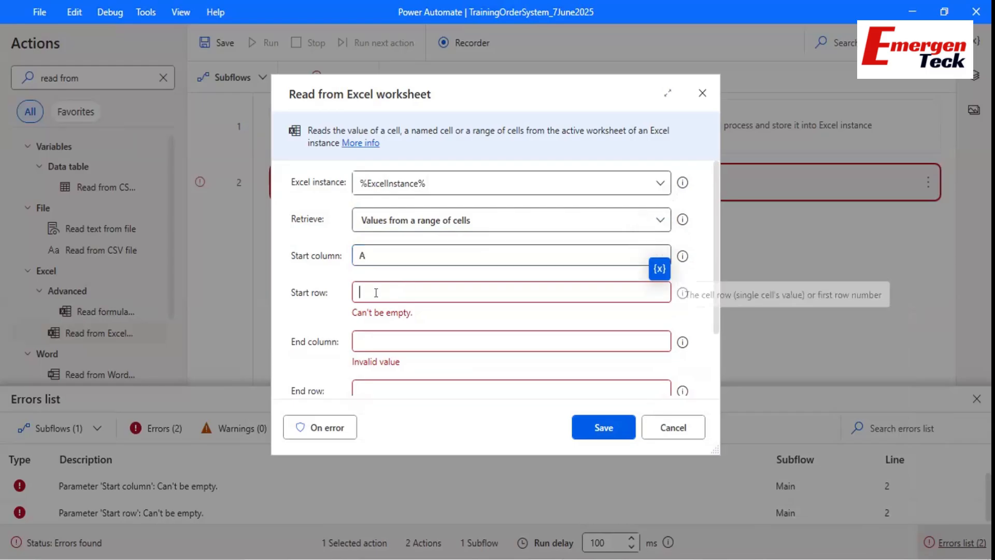
type("1")
left_click(368, 328)
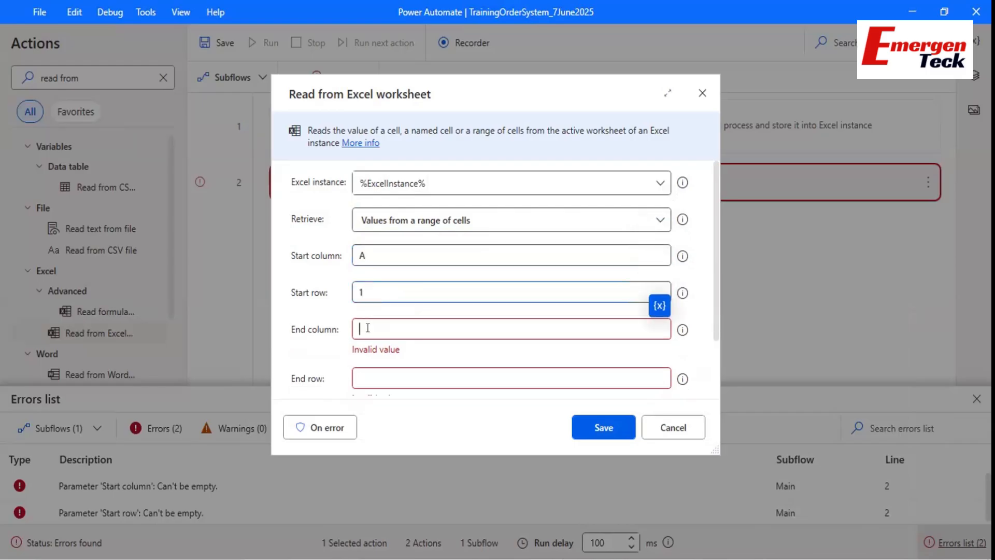
type("E")
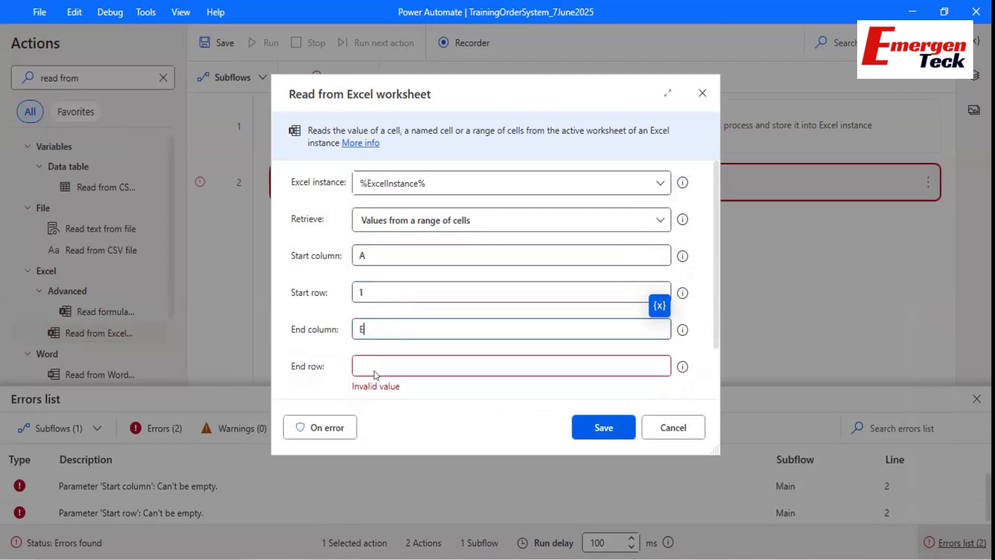
left_click(376, 369)
type("5")
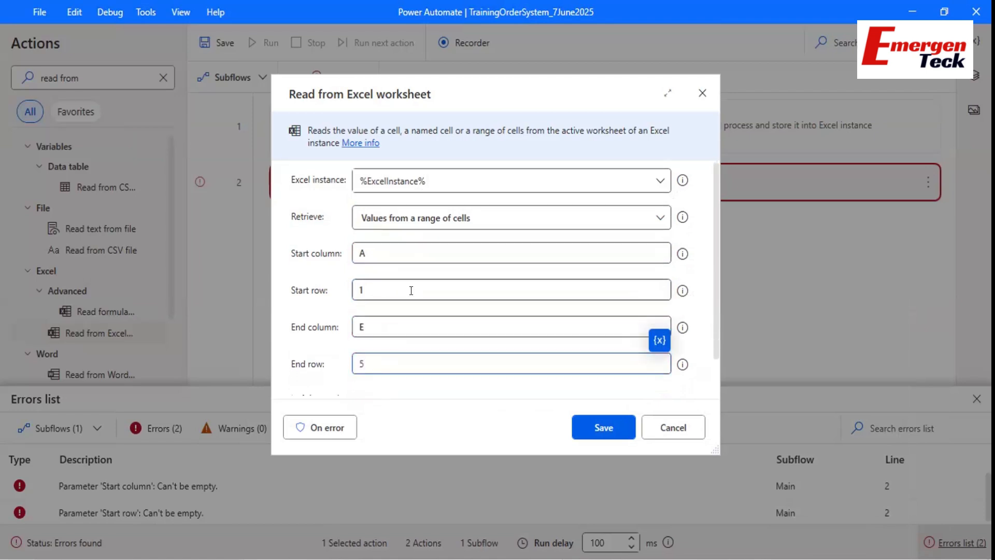
scroll(411, 290, "down", 2)
scroll(442, 216, "up", 1)
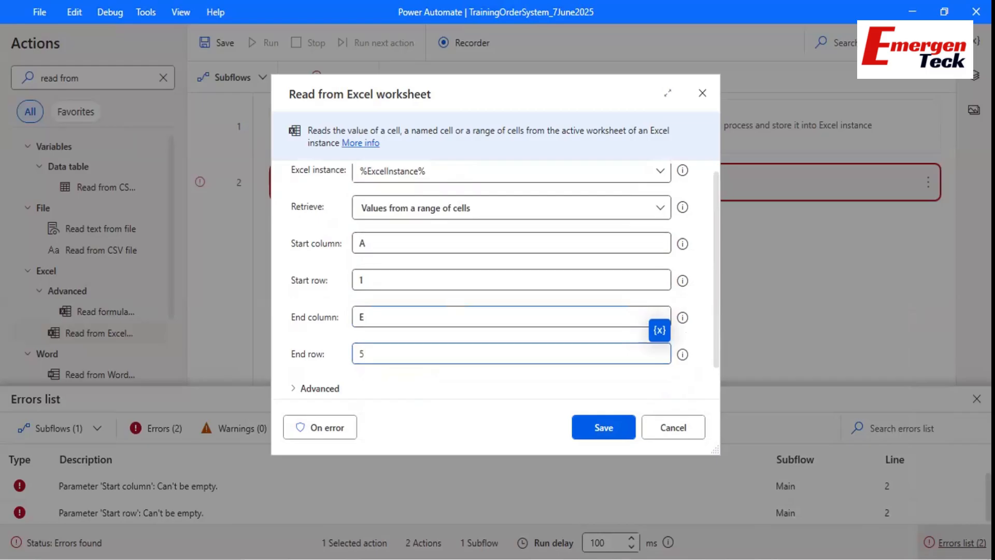
left_click(618, 559)
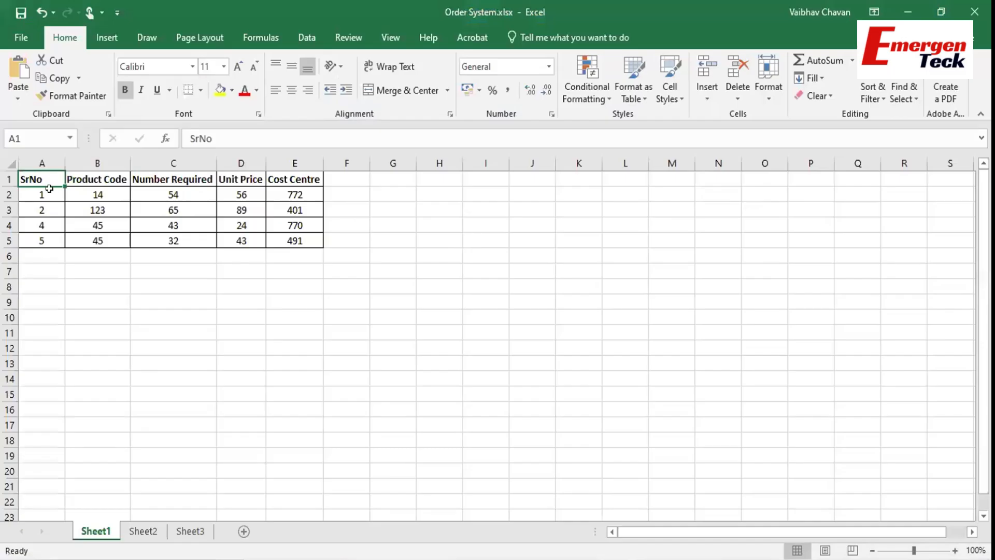
Switch Retrieve back to all available worksheet values and turn on 'First line of range contains column names'.
left_click(42, 253)
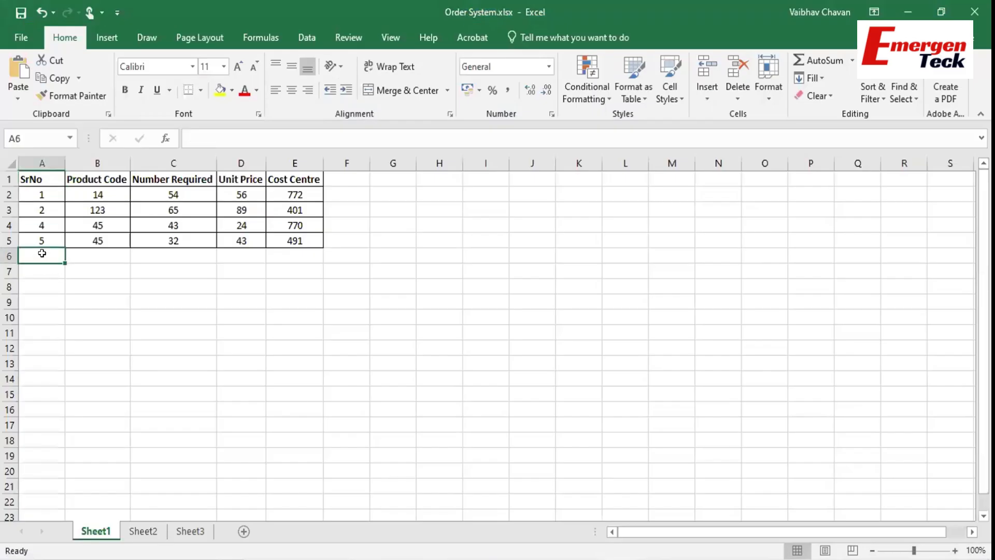
left_click(907, 12)
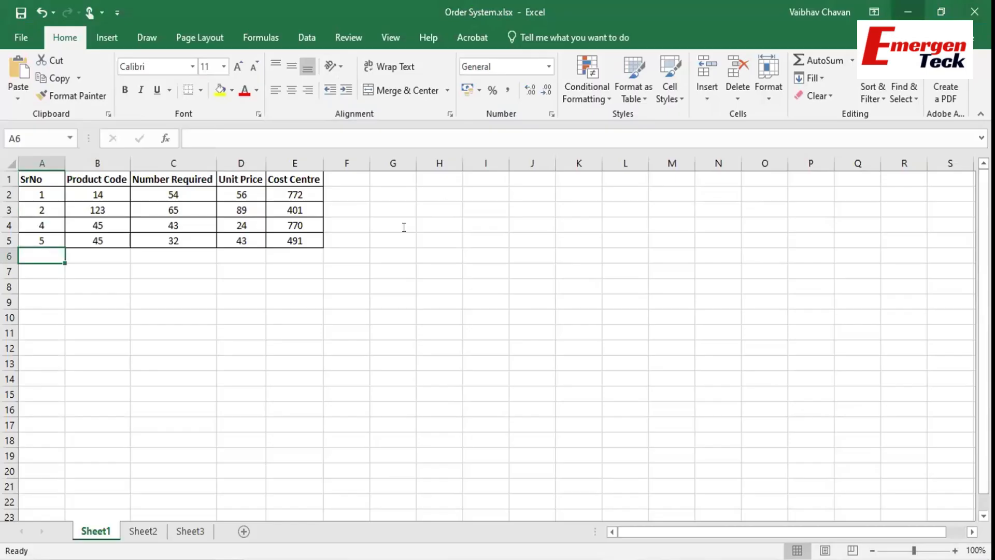
left_click(406, 204)
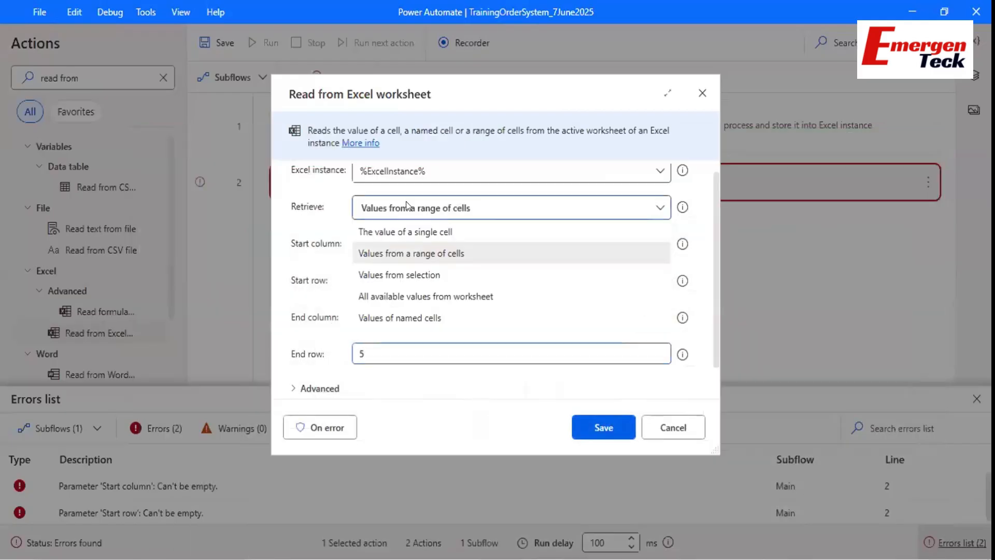
left_click(376, 294)
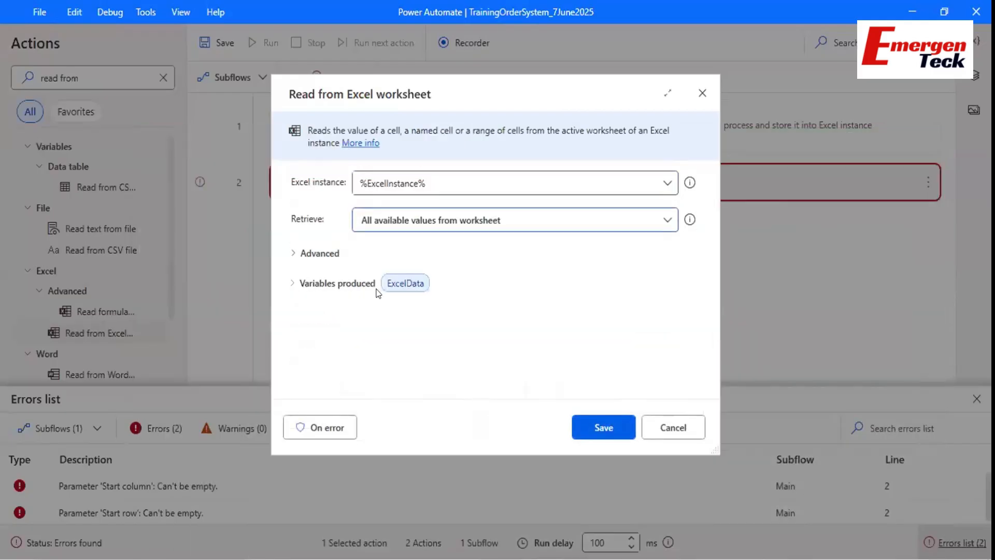
left_click(307, 256)
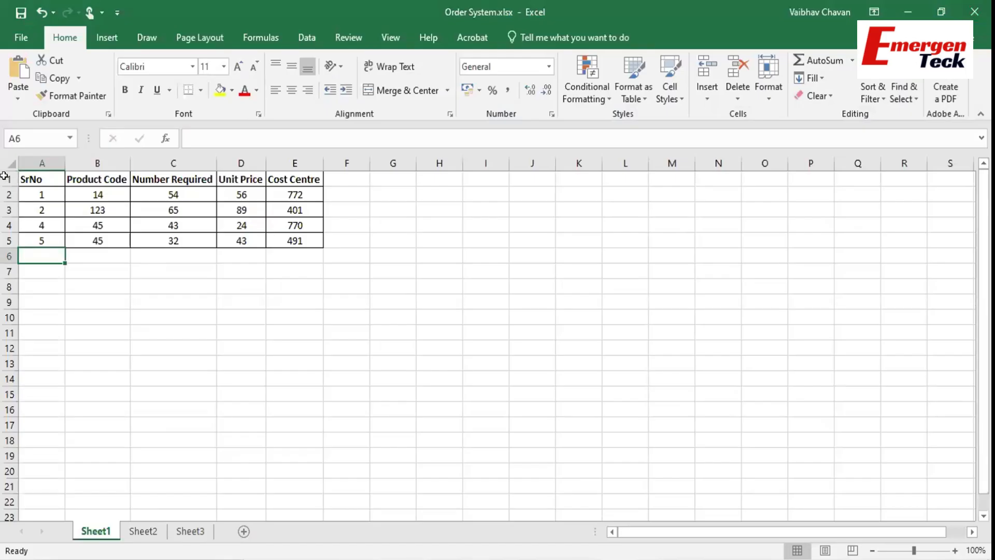
left_click(8, 176)
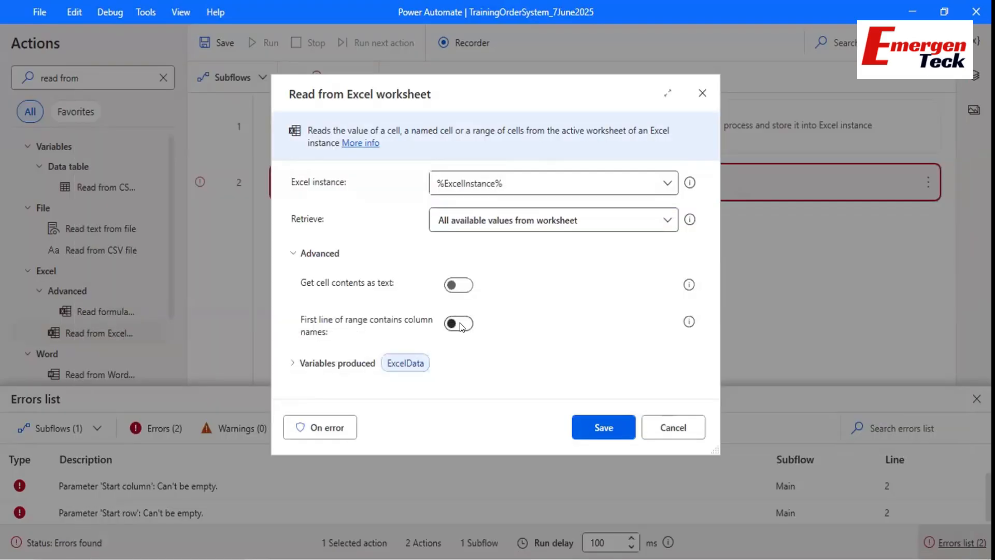
left_click(460, 323)
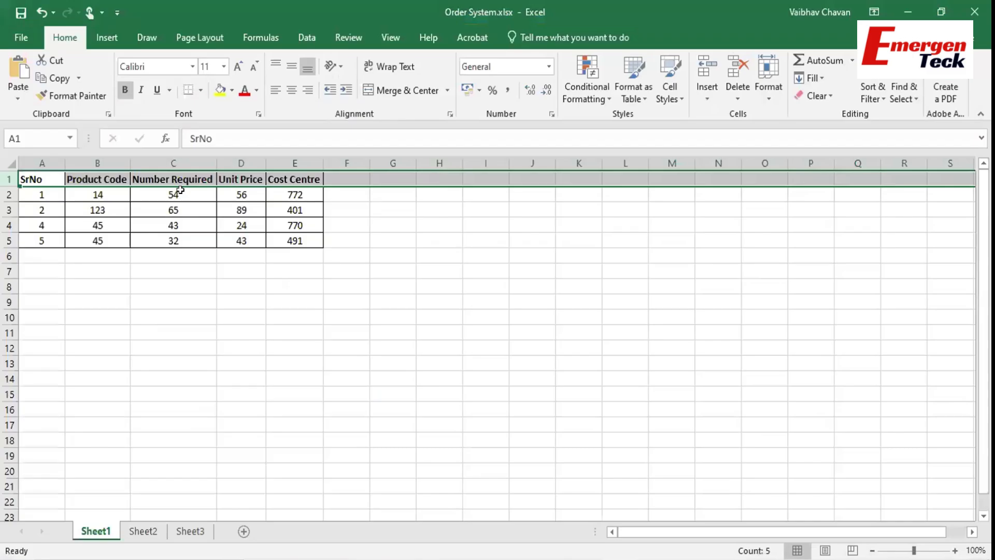
Check the numeric value 54 in cell C2, then show the ExcelData variable's details.
left_click(180, 190)
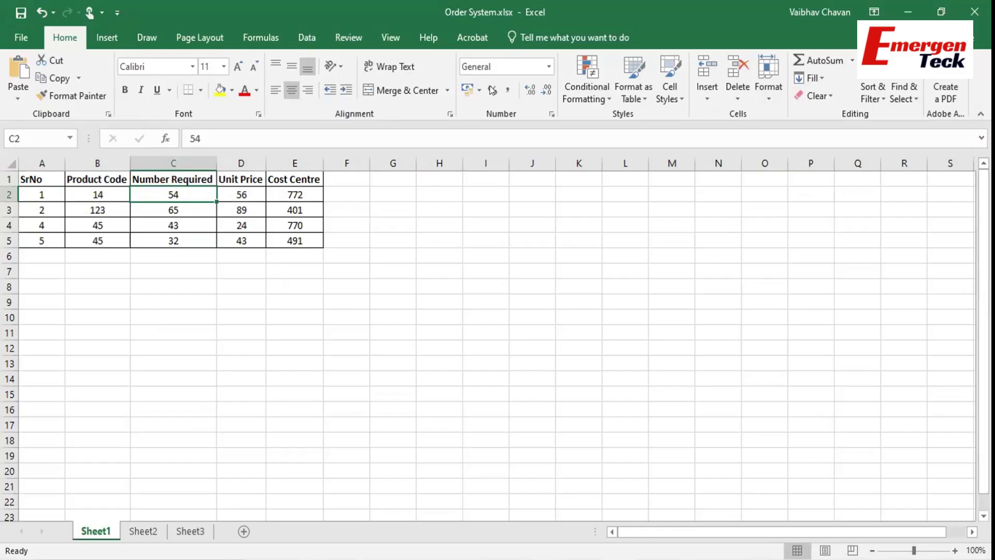
left_click(910, 11)
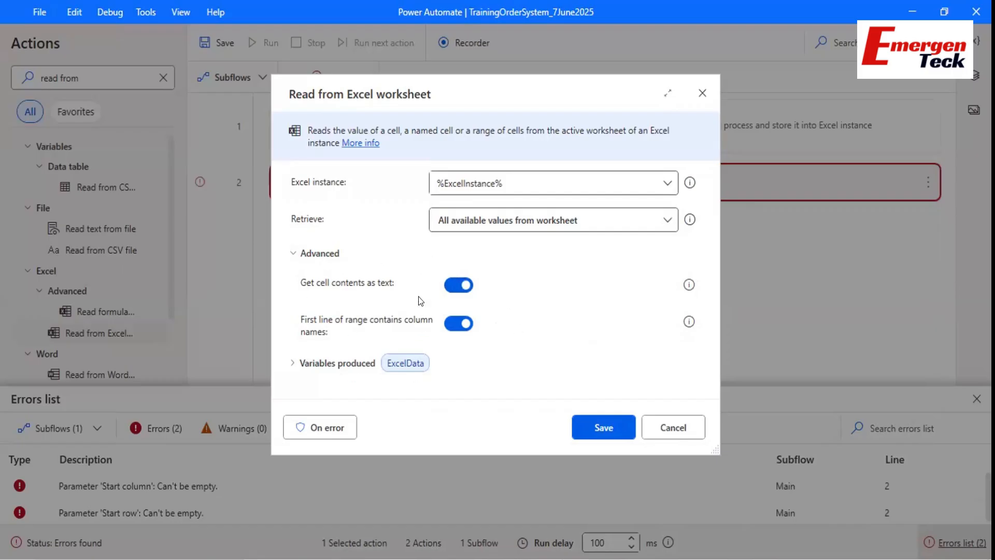
left_click(285, 362)
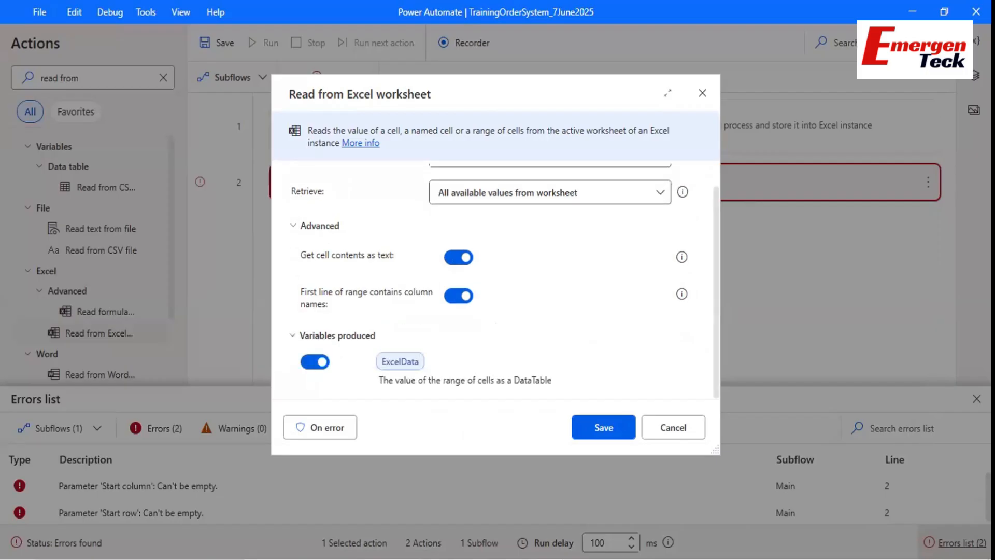
key("alt+Tab")
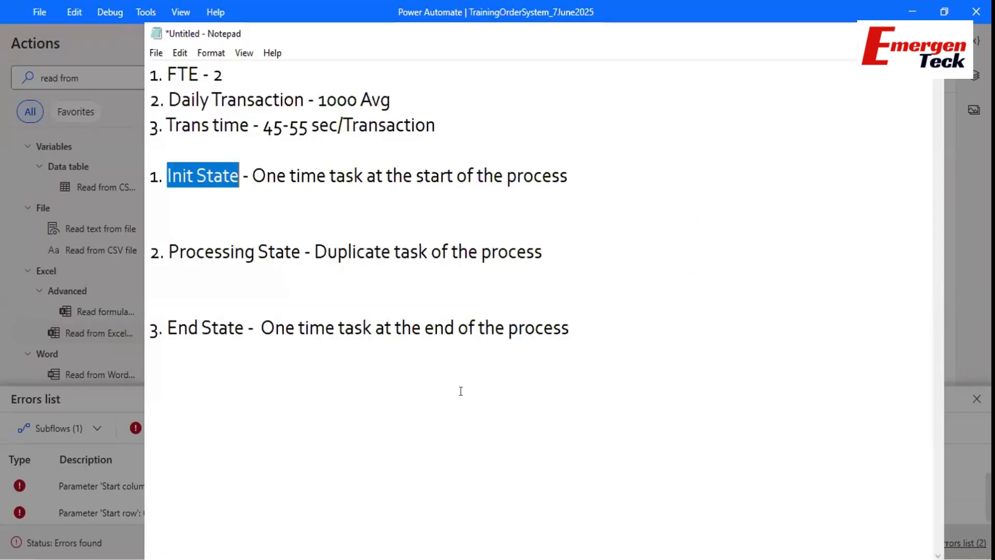
Add a 'Variable Types -' heading with item 1. Text/String below the process states.
left_click(591, 317)
key("Return")
key("Return")
type("vARI")
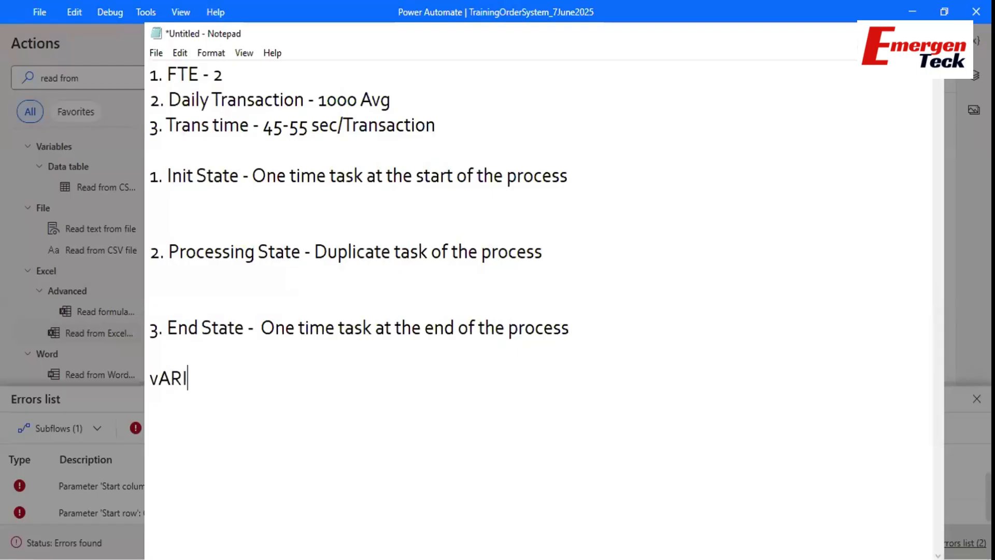
type("ABLE tYPES")
key("BackSpace")
key("BackSpace")
key("BackSpace")
key("BackSpace")
key("BackSpace")
key("BackSpace")
key("BackSpace")
key("BackSpace")
key("BackSpace")
key("BackSpace")
key("BackSpace")
key("BackSpace")
key("BackSpace")
key("BackSpace")
type("Variable T")
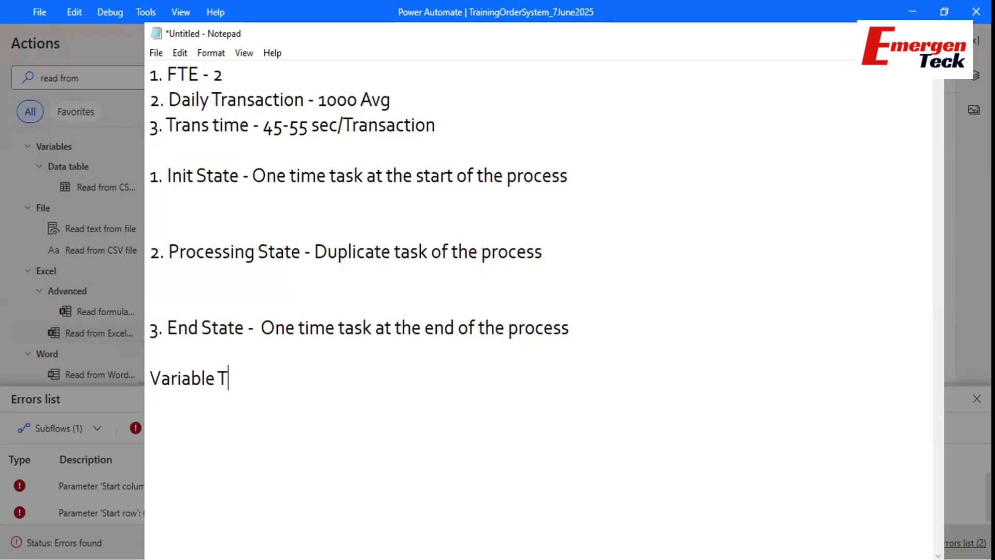
type("ypes -")
key("Return")
key("Return")
type("1. I")
key("BackSpace")
type("Text/")
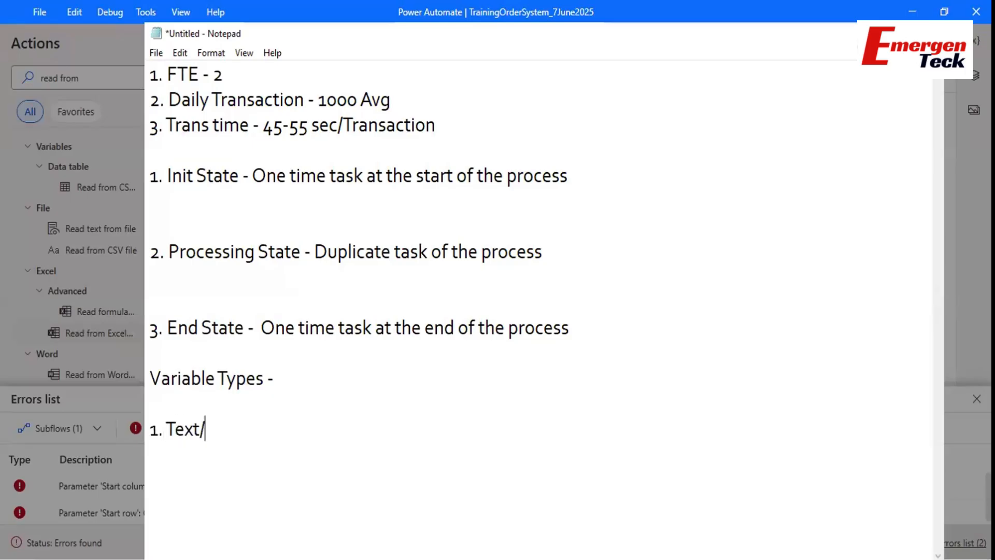
type("String")
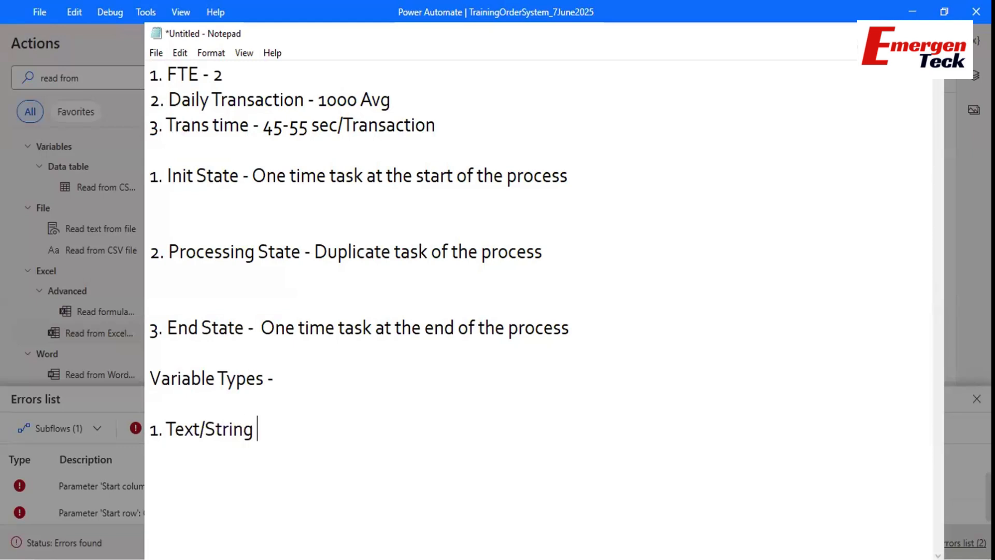
Add list items 2. Int/Num and 3. DataTable to the Variable Types list.
key("Return")
key("Return")
type("2. Init")
key("BackSpace")
key("BackSpace")
type("t/Num")
key("Return")
key("Return")
type("3. DataTable")
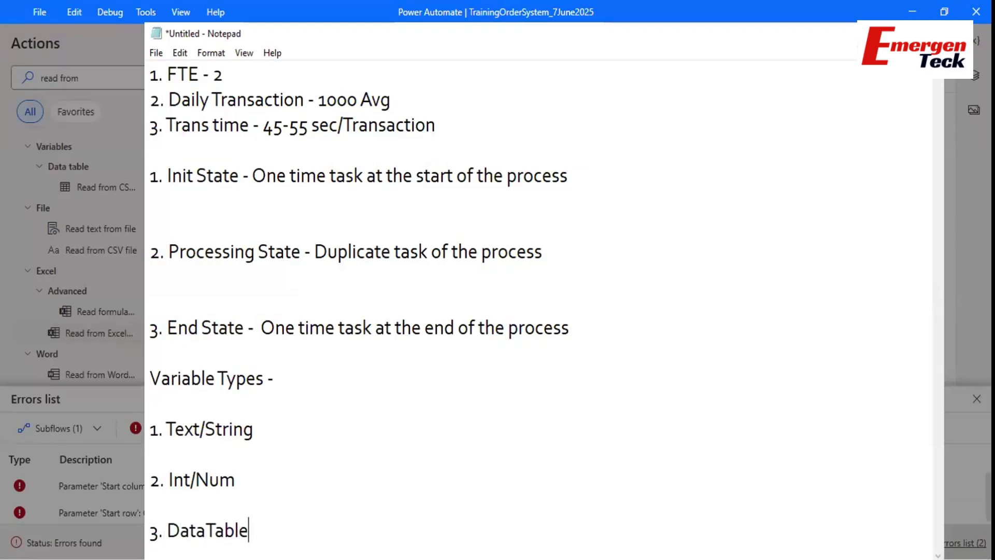
left_click(84, 399)
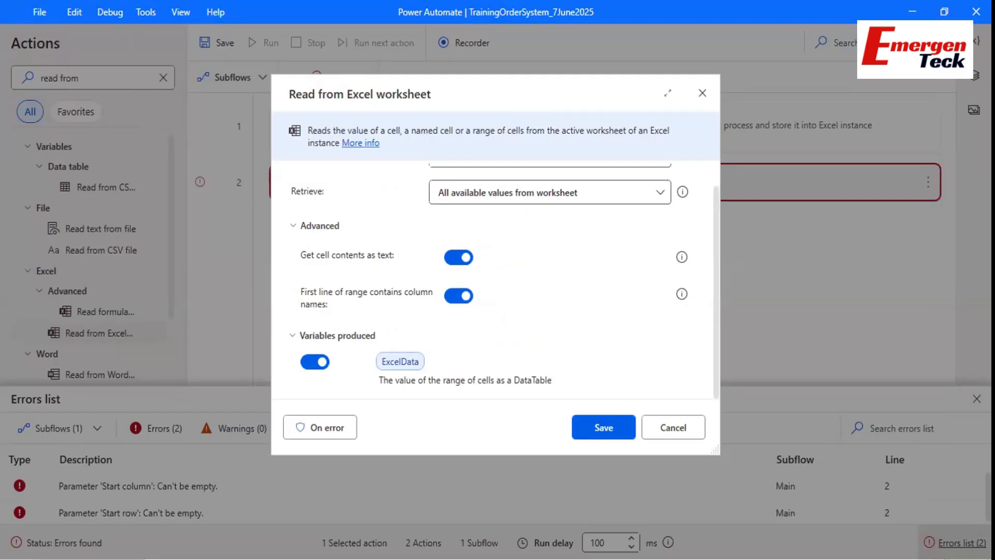
Select the order table A1:E5 in Excel to confirm its extent.
mouse_move(618, 558)
left_click(616, 510)
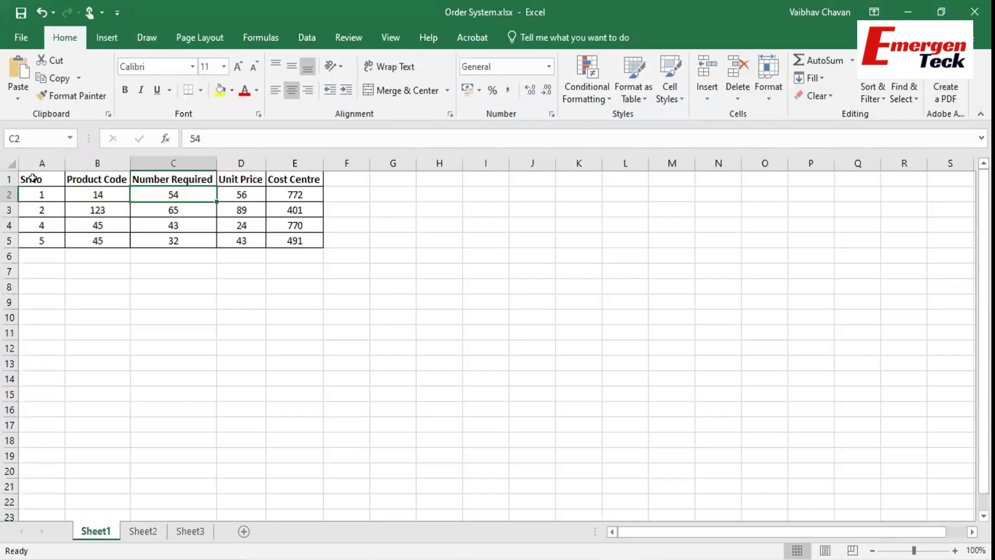
left_click_drag(32, 178, 289, 243)
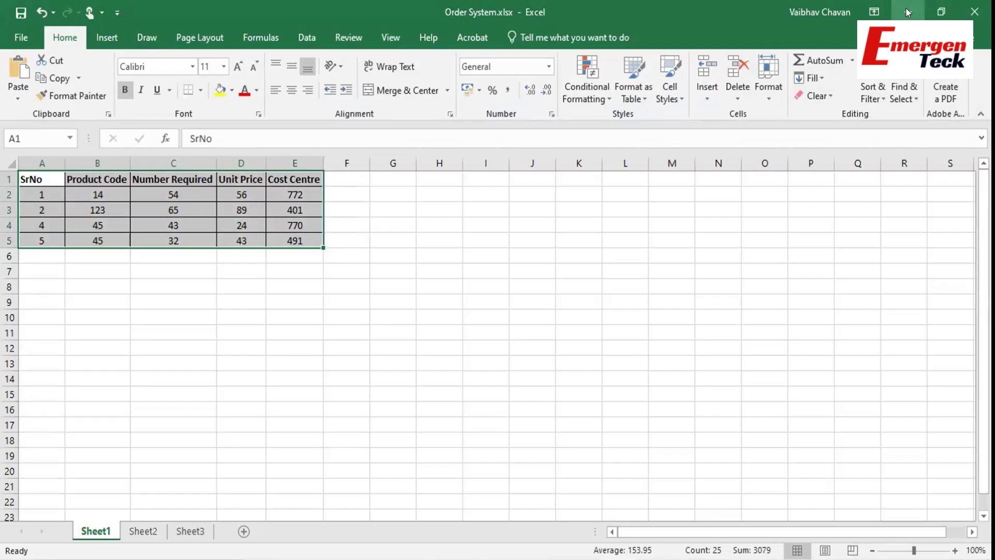
left_click(906, 8)
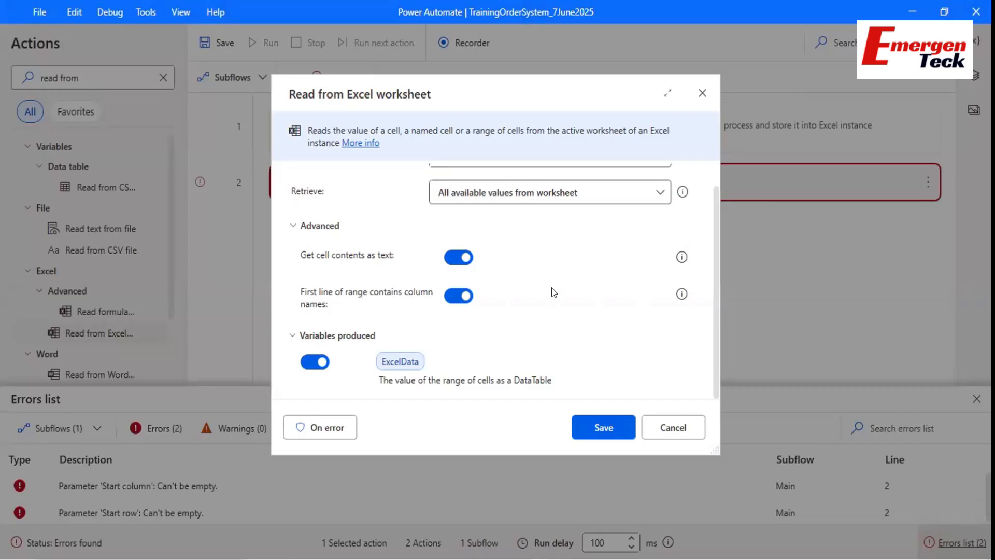
scroll(548, 311, "up", 1)
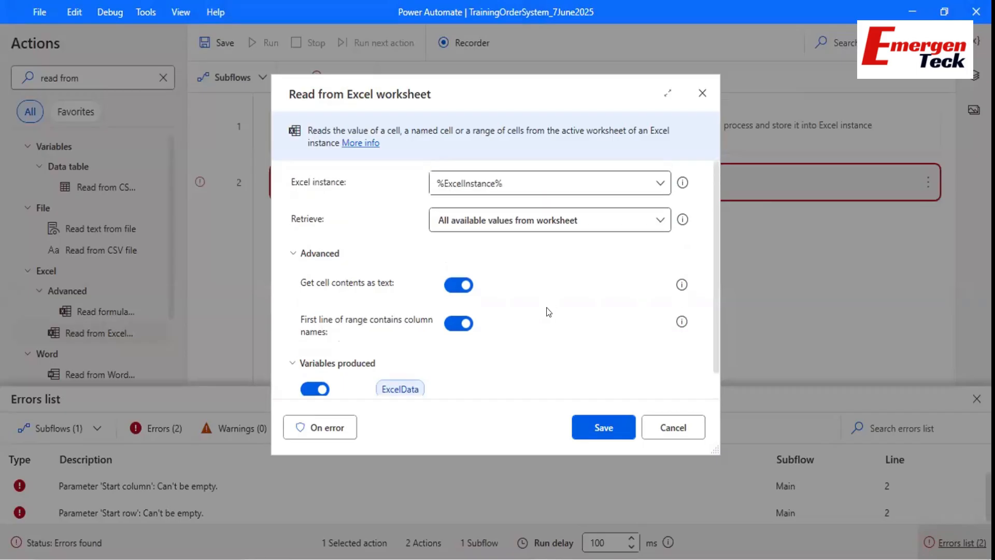
scroll(548, 311, "down", 1)
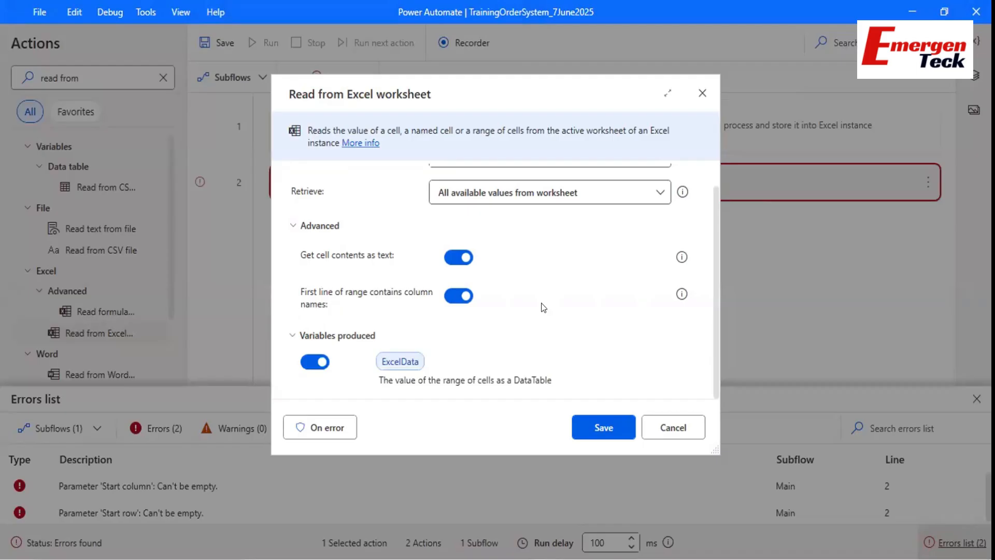
scroll(541, 303, "up", 1)
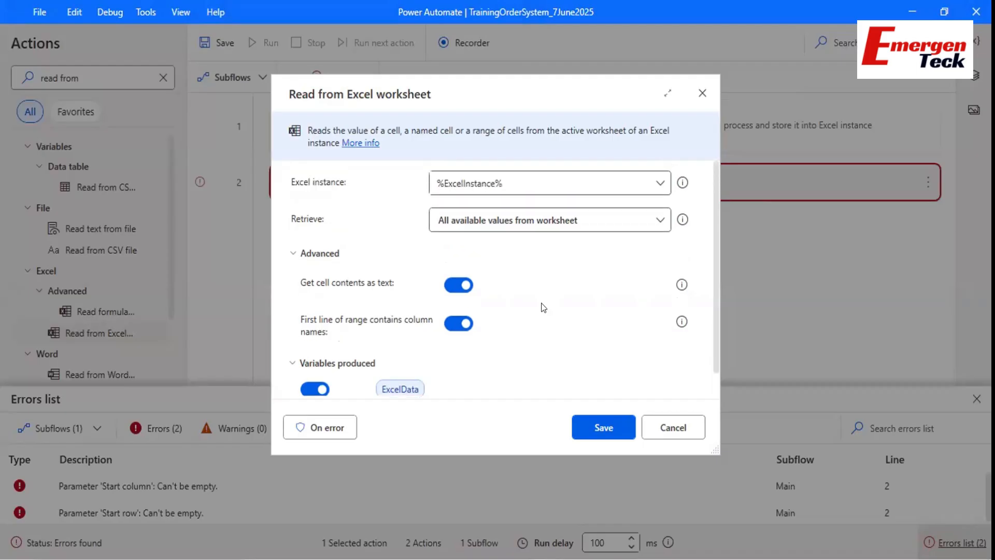
Save the Read from Excel worksheet step and close the Training Order System options window.
left_click(598, 426)
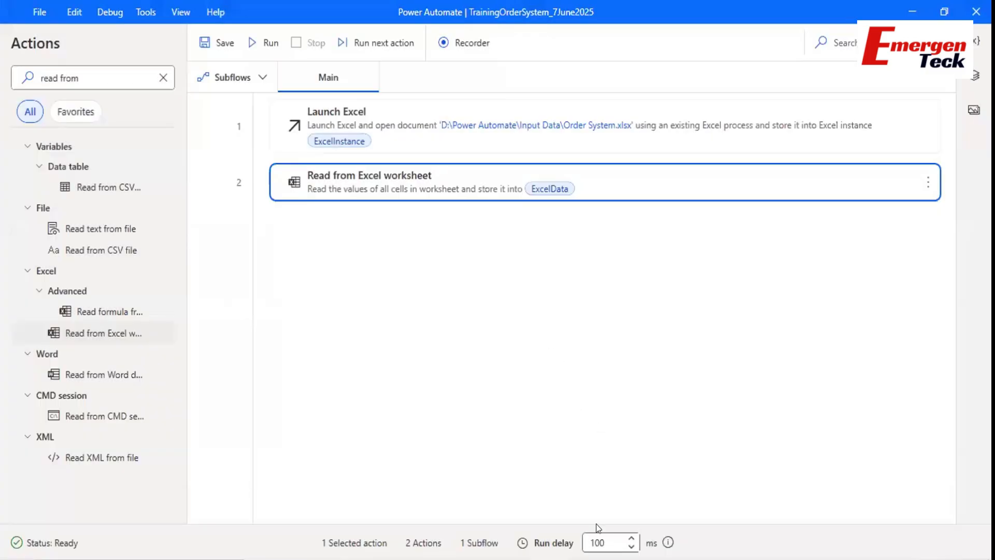
key("alt+Tab")
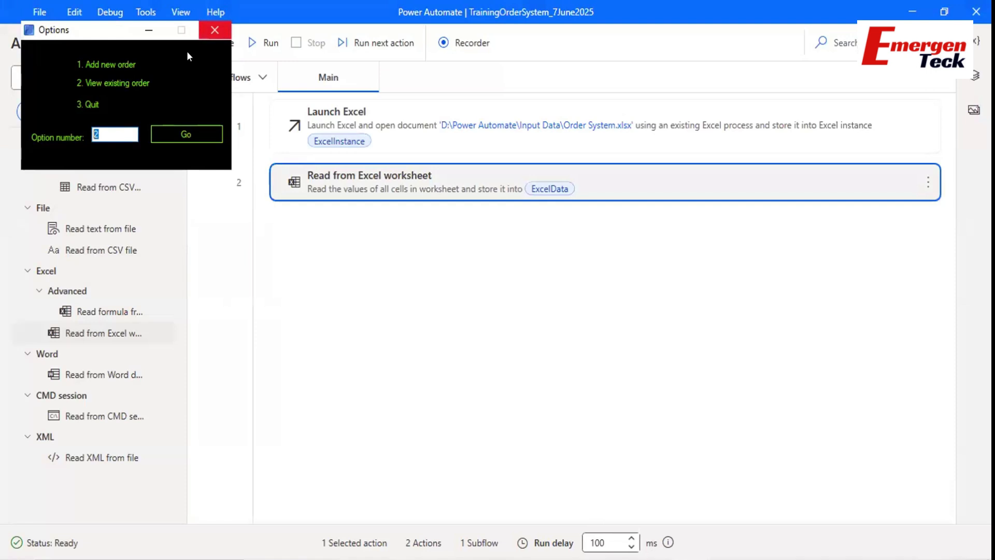
left_click(214, 31)
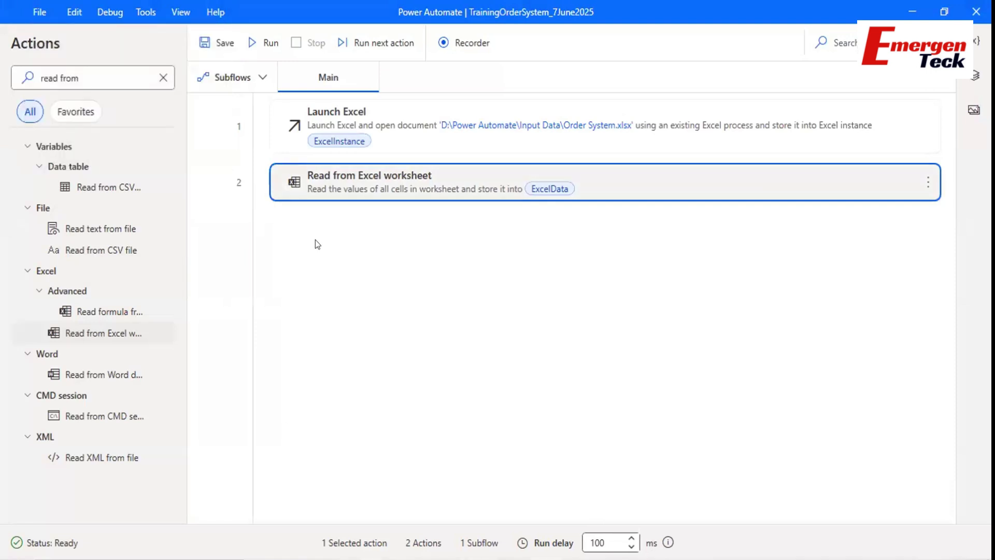
key("alt+Tab")
Launch TrainingOrderSystem.exe from the Input Data folder and centre its Sign in window.
left_click(169, 252)
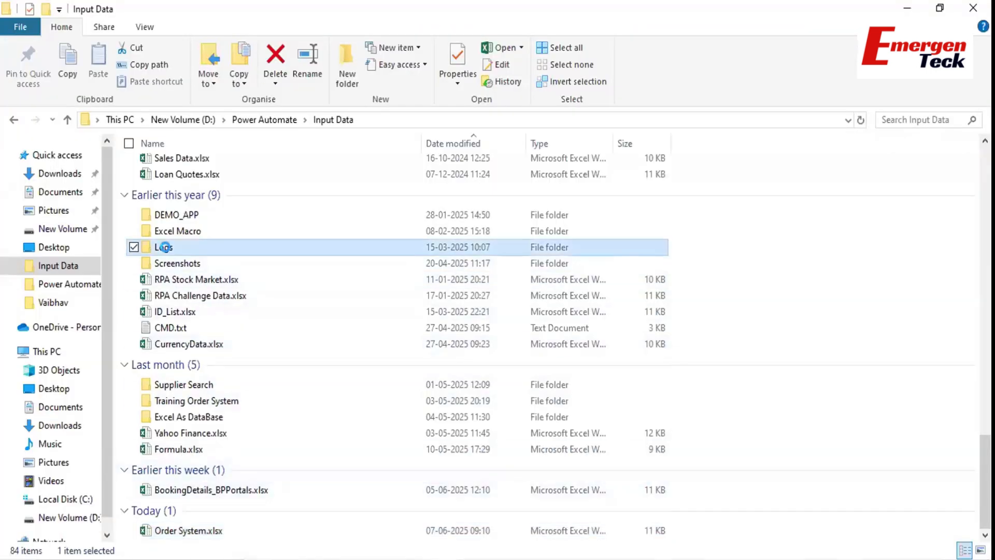
key("t")
key("t")
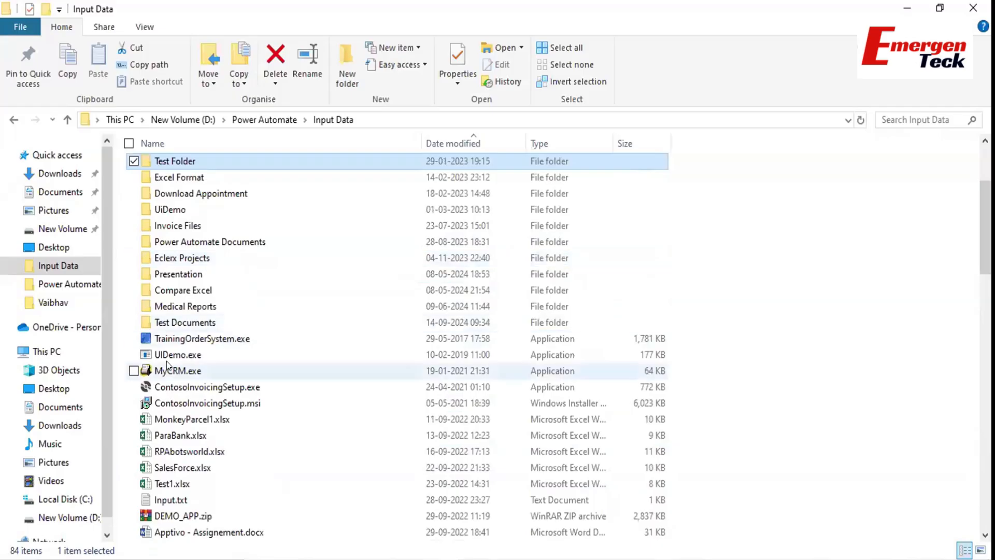
double_click(171, 338)
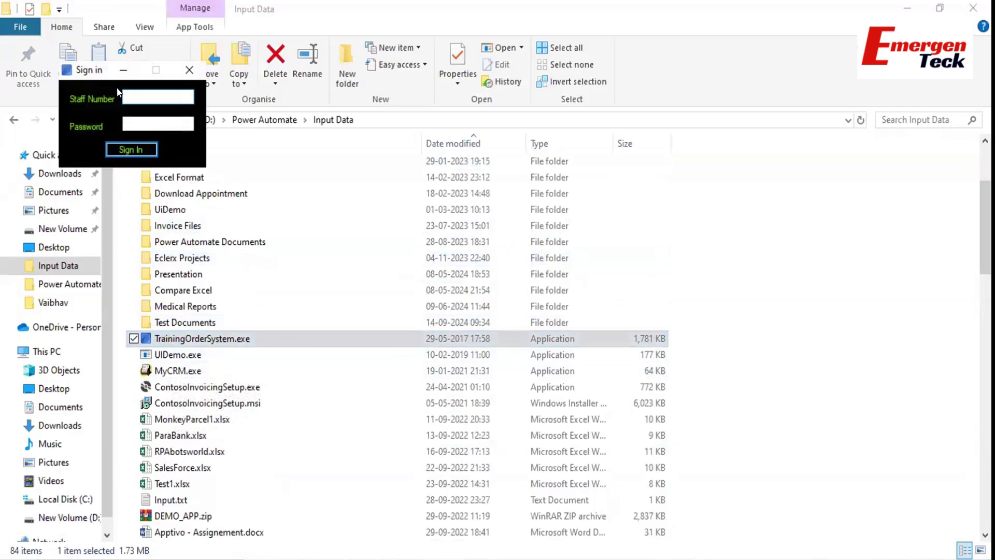
left_click_drag(95, 77, 321, 205)
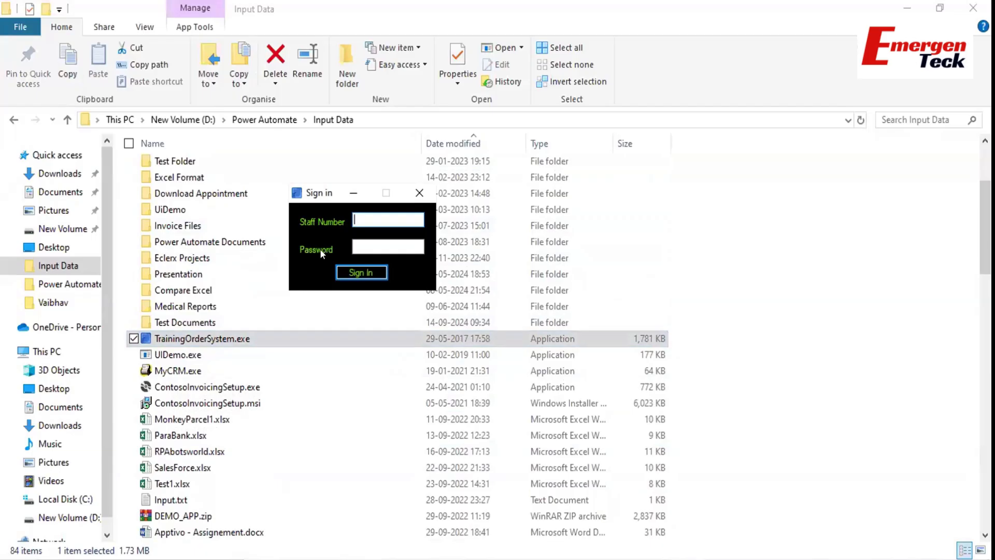
Return to the Power Automate flow editor and search the actions for 'run app'.
left_click(547, 558)
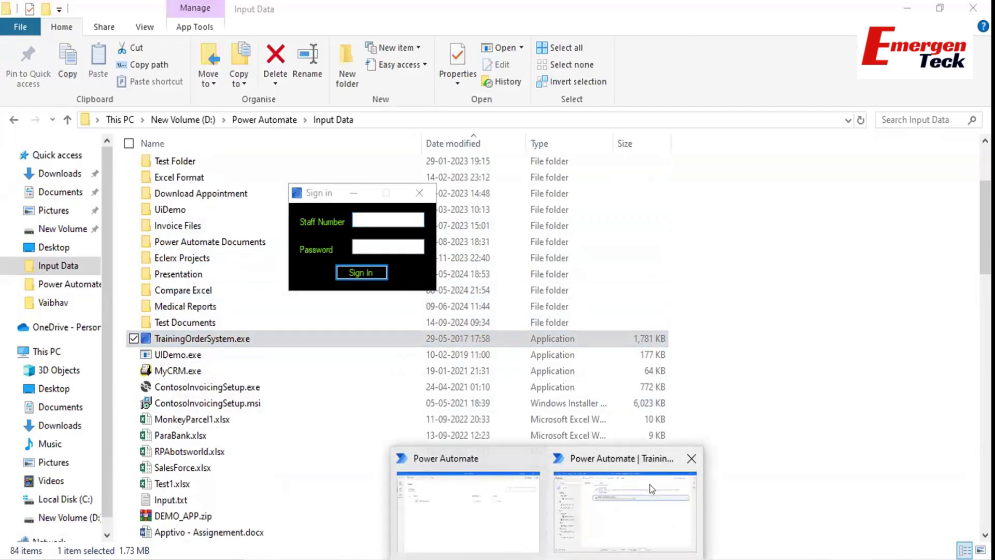
left_click(652, 490)
double_click(90, 67)
key("ctrl+a")
type("run app")
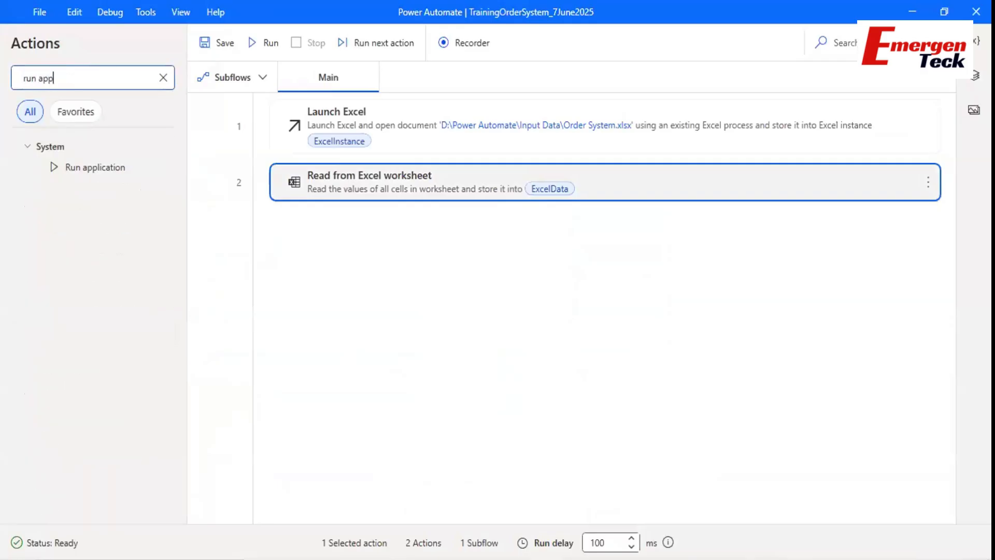
Add a Run application step with path D:\Power Automate\Input Data\TrainingOrderSystem.exe.
left_click_drag(86, 167, 329, 240)
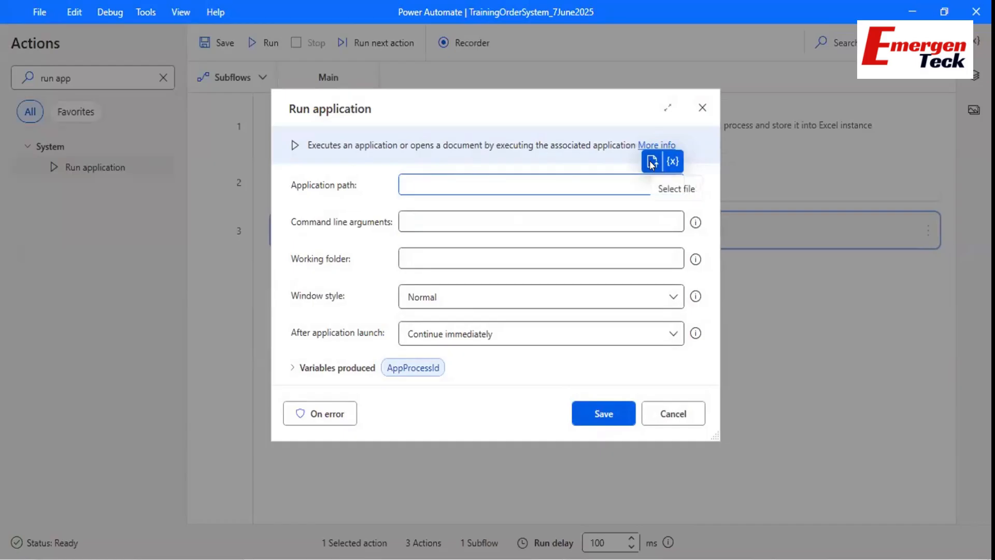
left_click(652, 164)
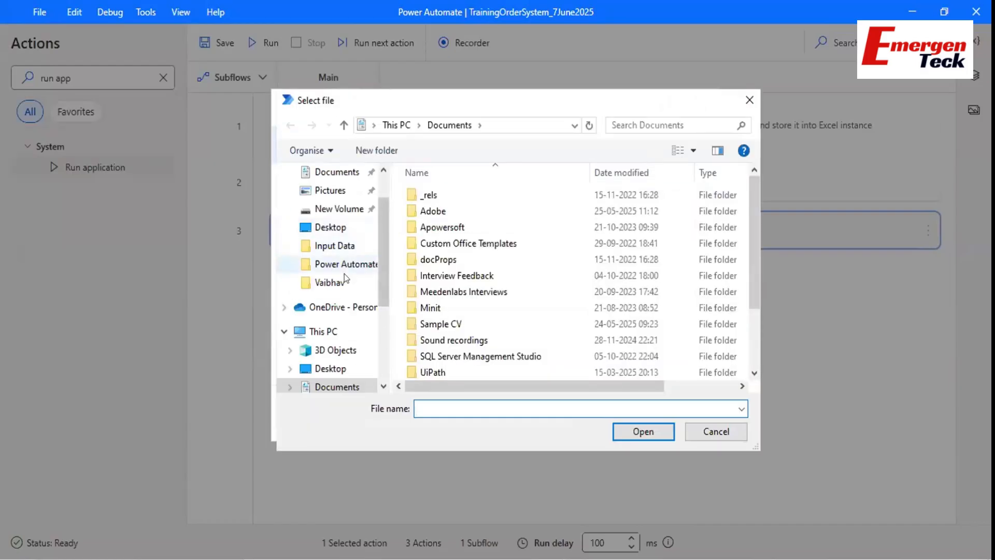
left_click(334, 245)
left_click(449, 278)
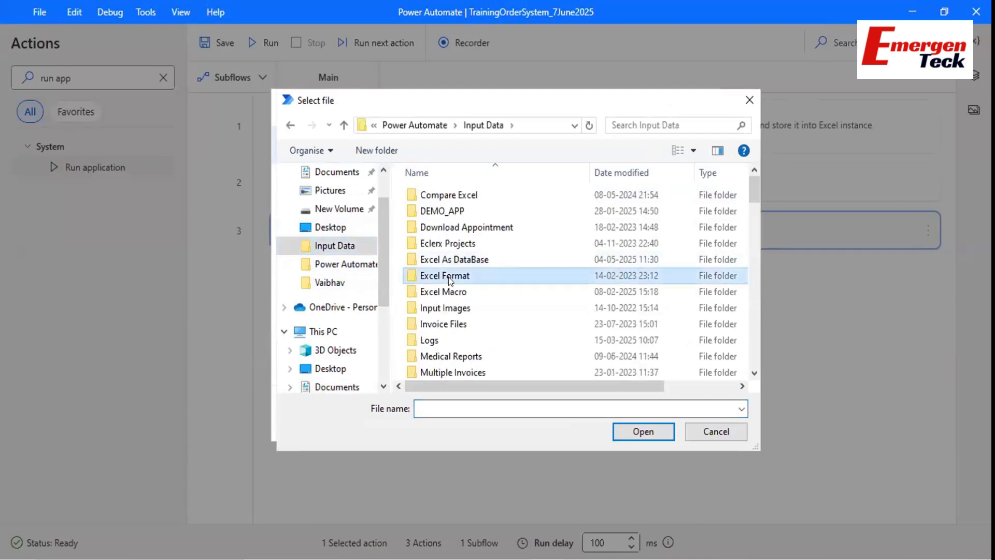
key("t")
key("t")
key("t")
key("t")
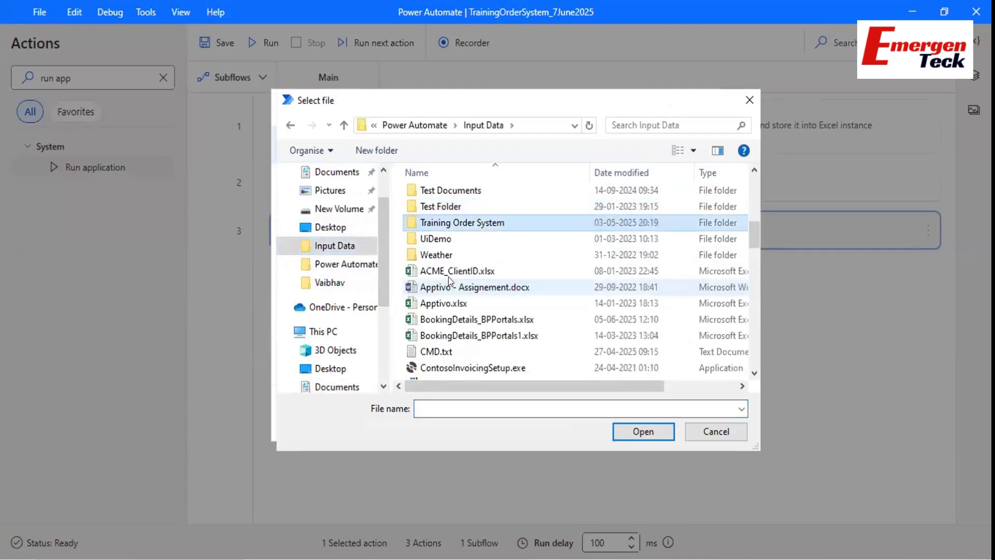
left_click(456, 254)
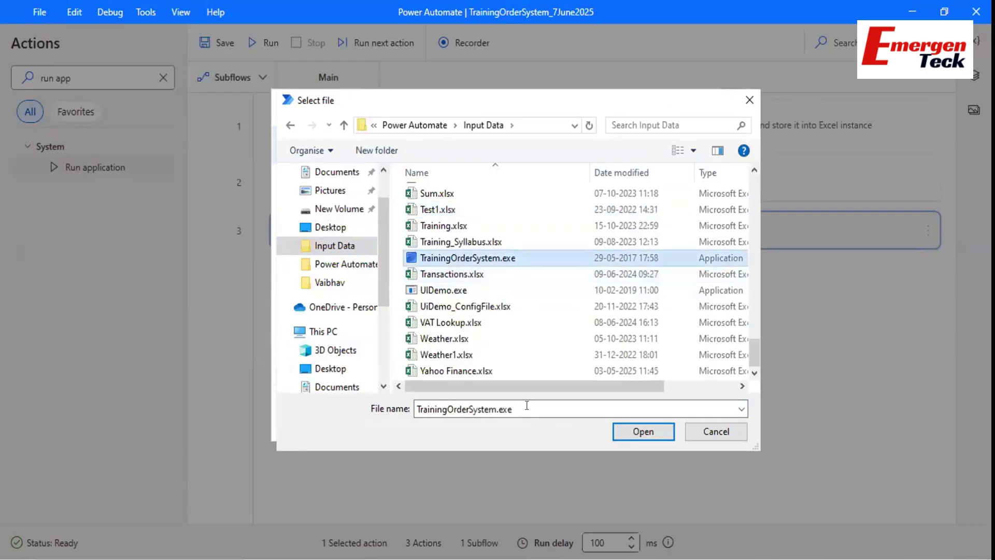
left_click_drag(527, 409, 417, 408)
left_click(621, 428)
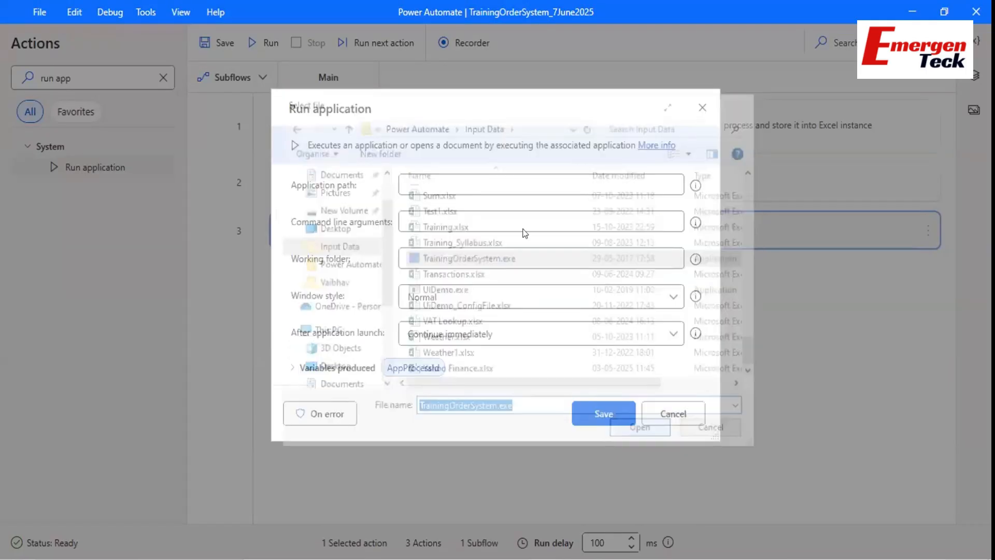
Review the application path, command line arguments and working folder fields.
left_click_drag(624, 182, 394, 191)
left_click(416, 262)
left_click(413, 218)
left_click(424, 263)
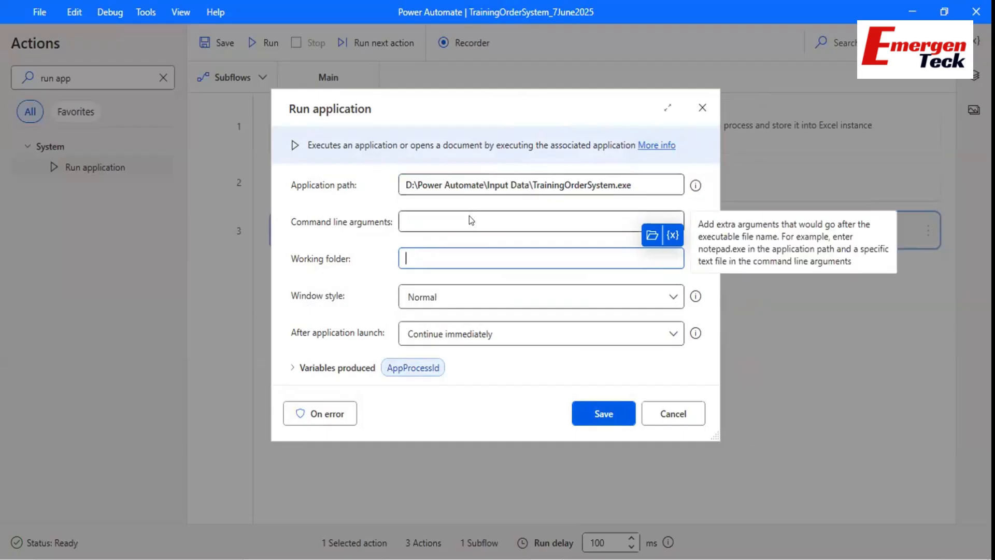
Keep the Normal window style, move the Sign in window aside, and show the after-launch options.
left_click(406, 182)
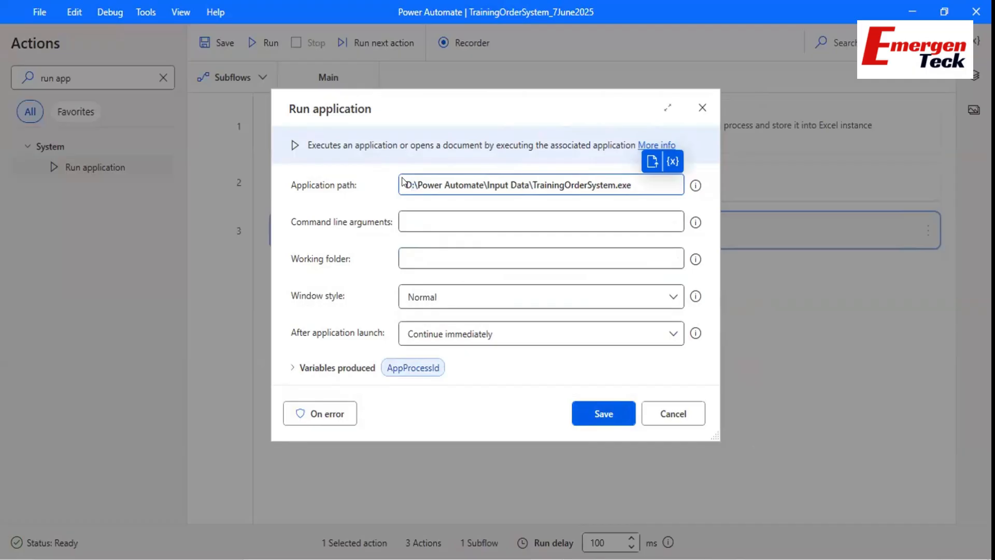
left_click(421, 300)
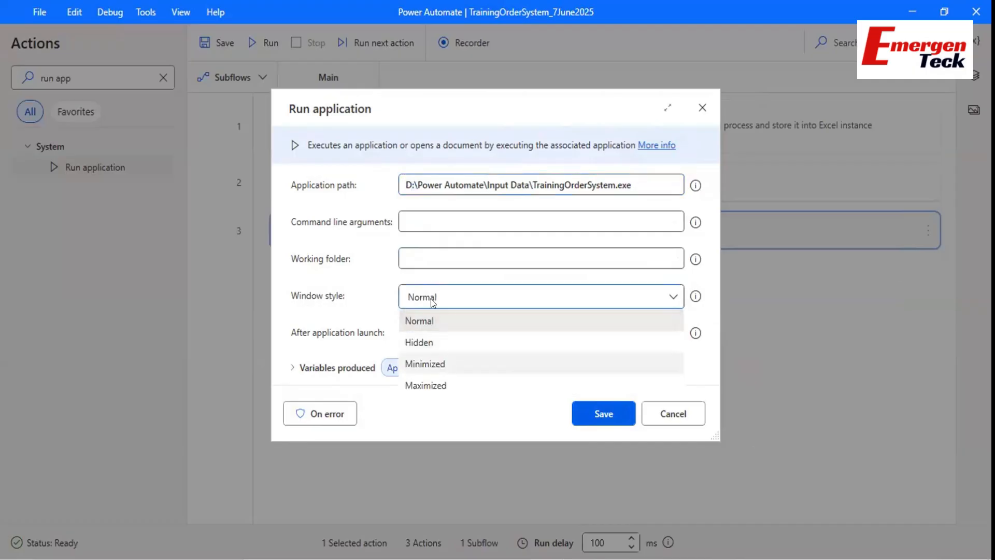
left_click(424, 108)
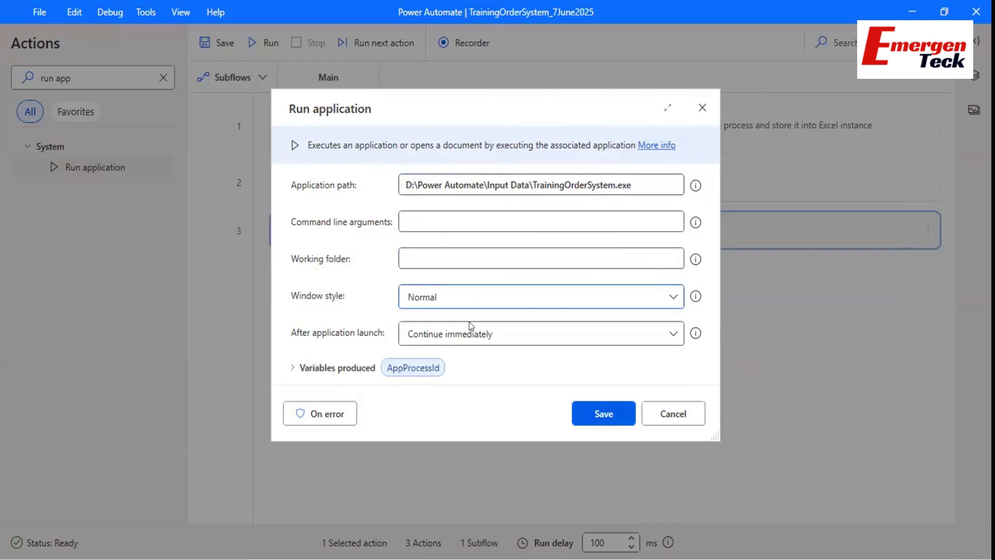
left_click(643, 559)
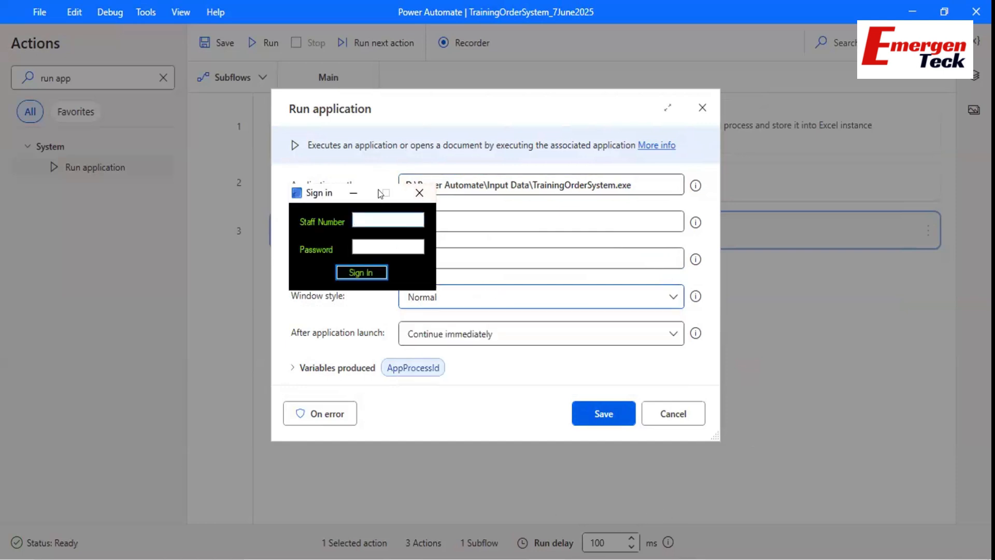
left_click_drag(316, 194, 108, 226)
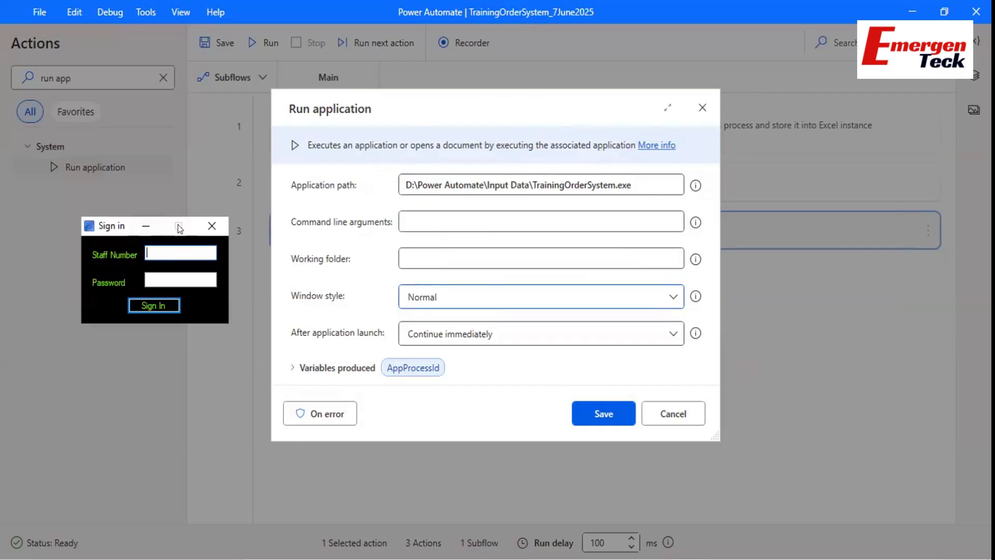
left_click(434, 300)
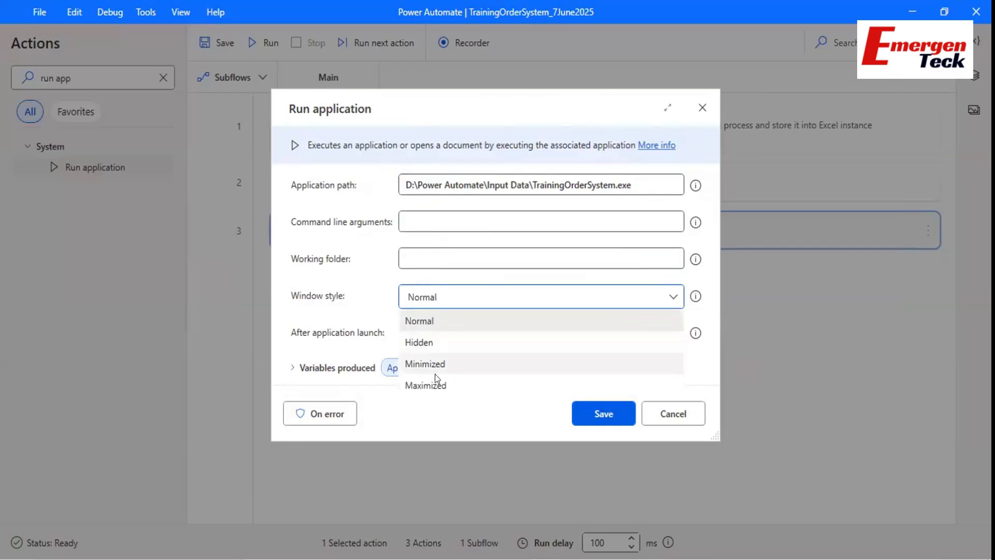
left_click(413, 118)
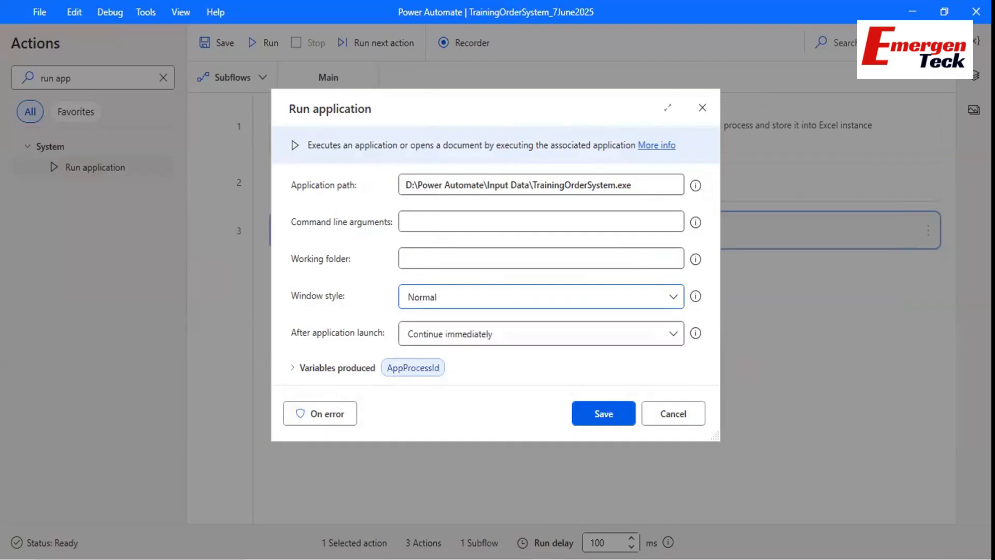
key("alt+Tab")
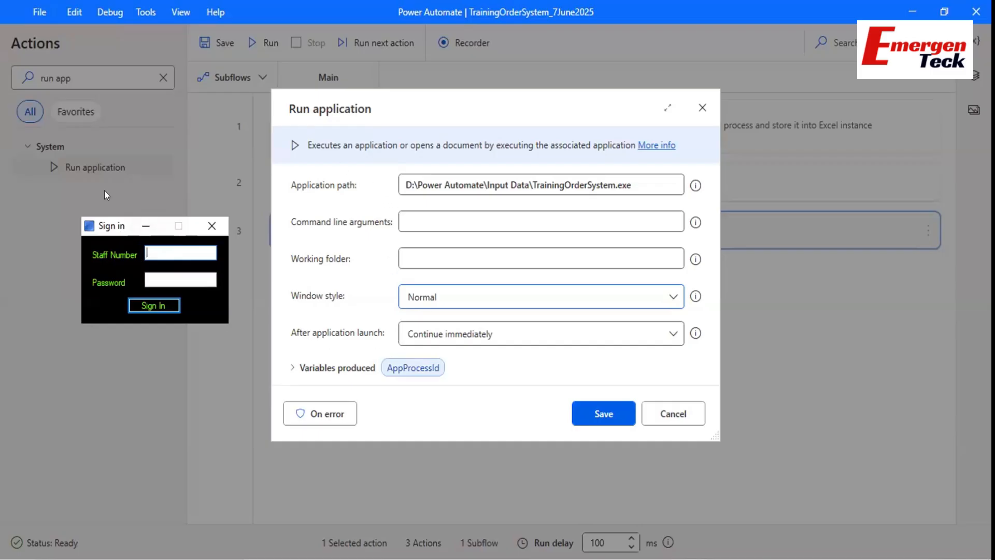
left_click_drag(109, 226, 94, 202)
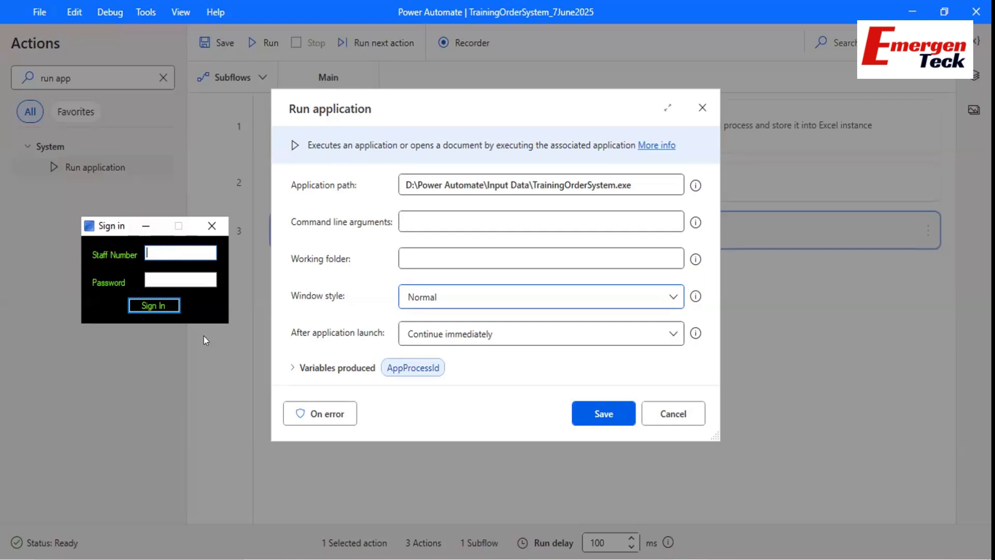
left_click(422, 332)
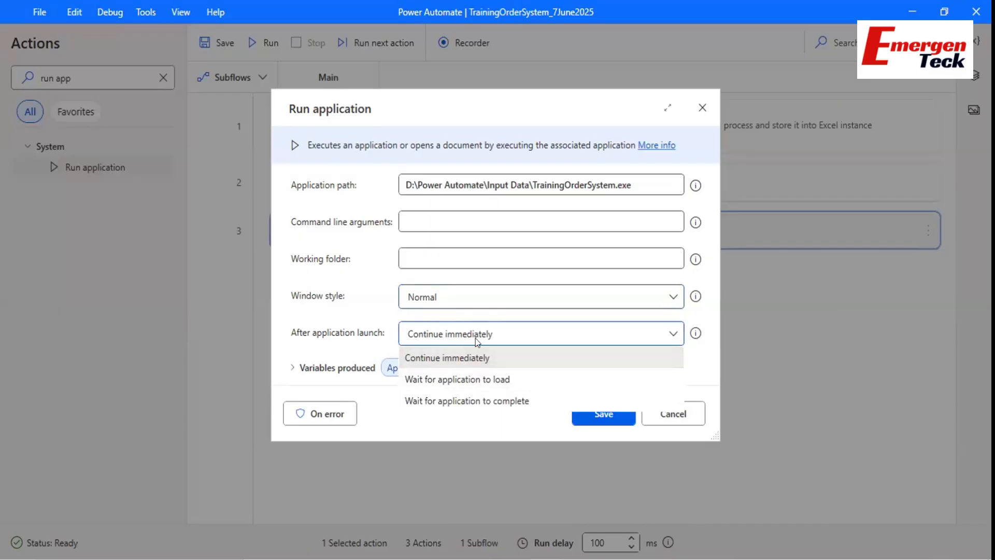
Try Wait for application to load with a Timeout of 1.
left_click(422, 381)
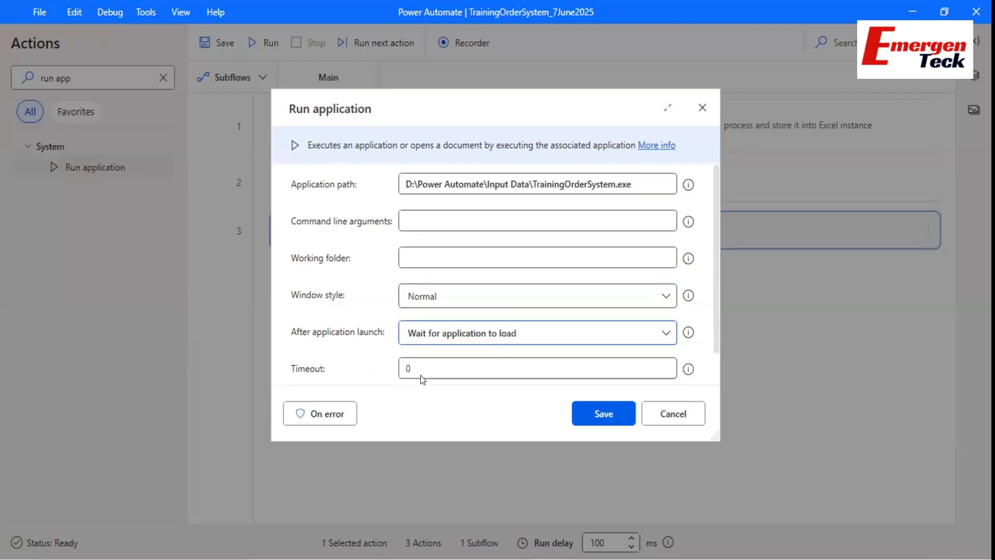
scroll(447, 336, "down", 1)
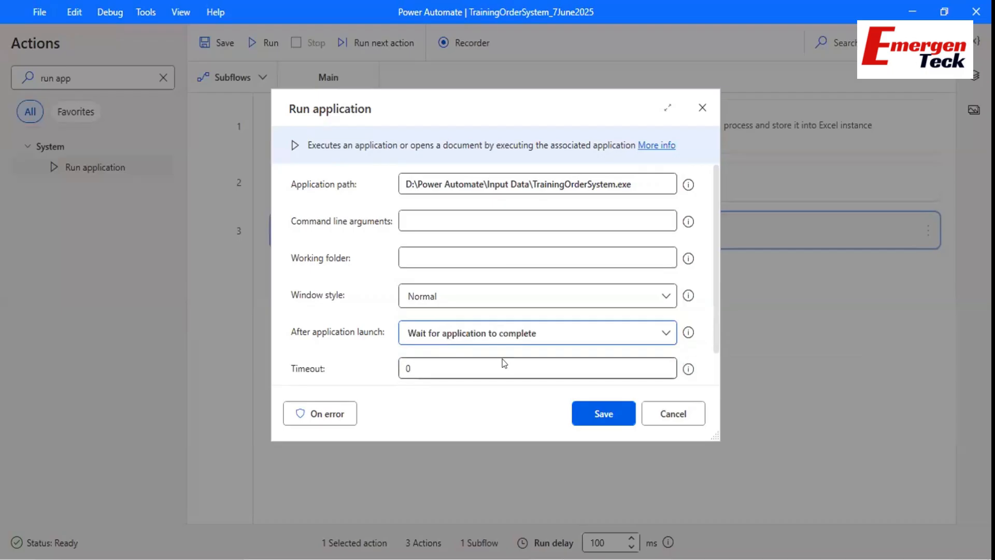
key("Up")
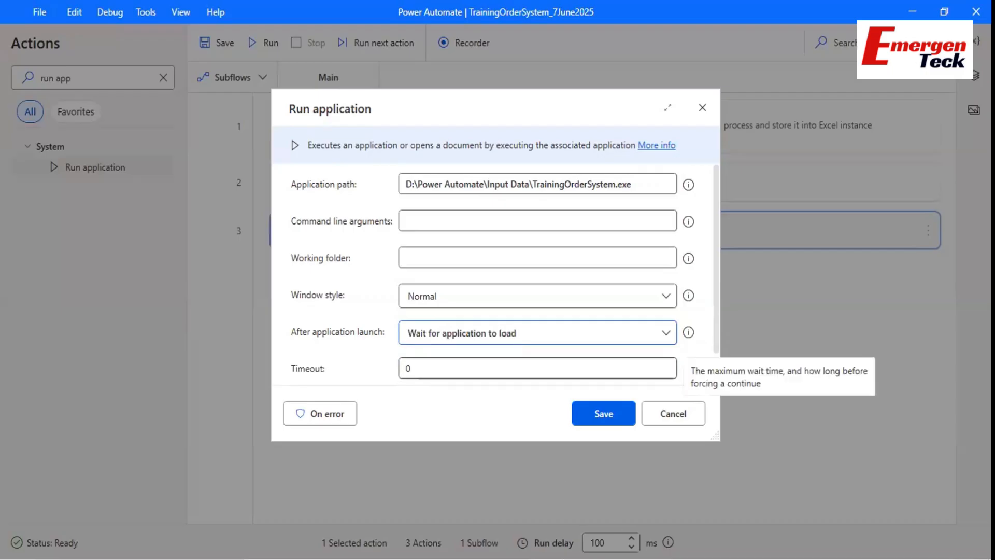
key("alt+Tab")
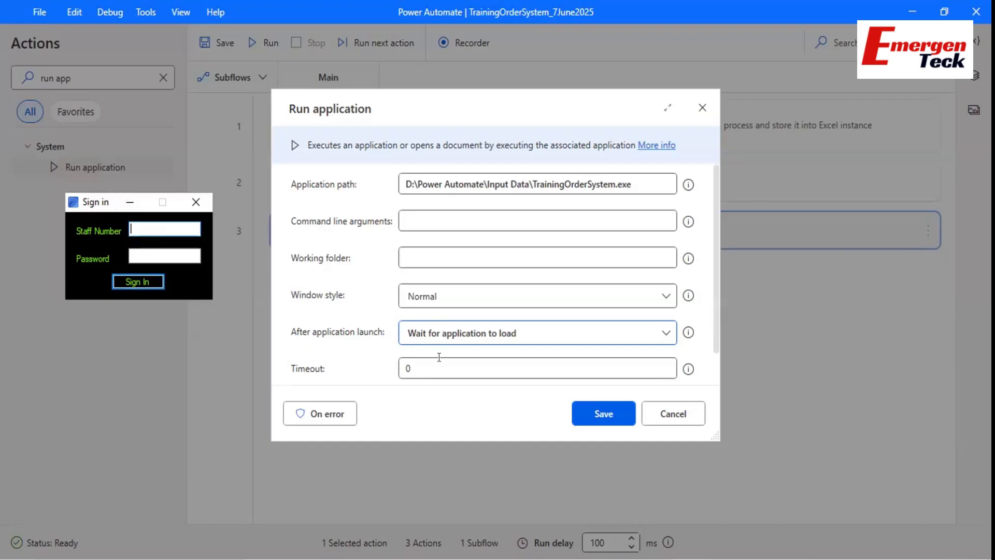
left_click(423, 371)
left_click(424, 371)
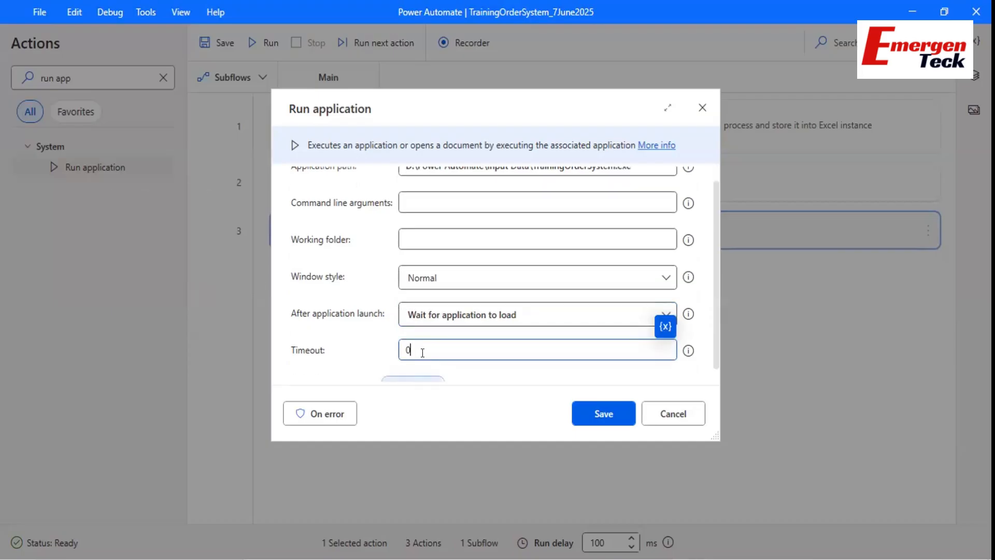
type("10")
key("BackSpace")
Revert to Continue immediately and save the Run application step as step 3.
left_click(448, 315)
left_click(442, 331)
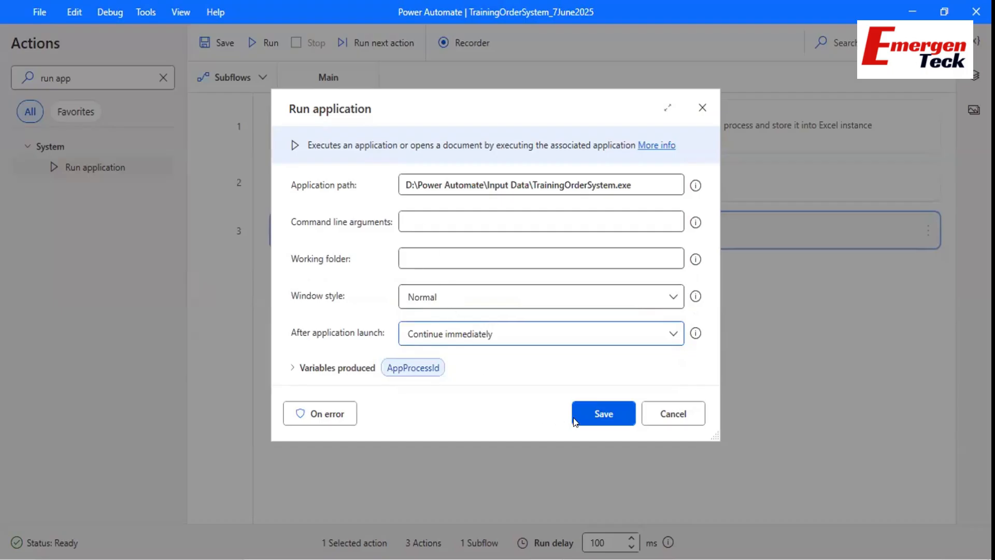
left_click(604, 418)
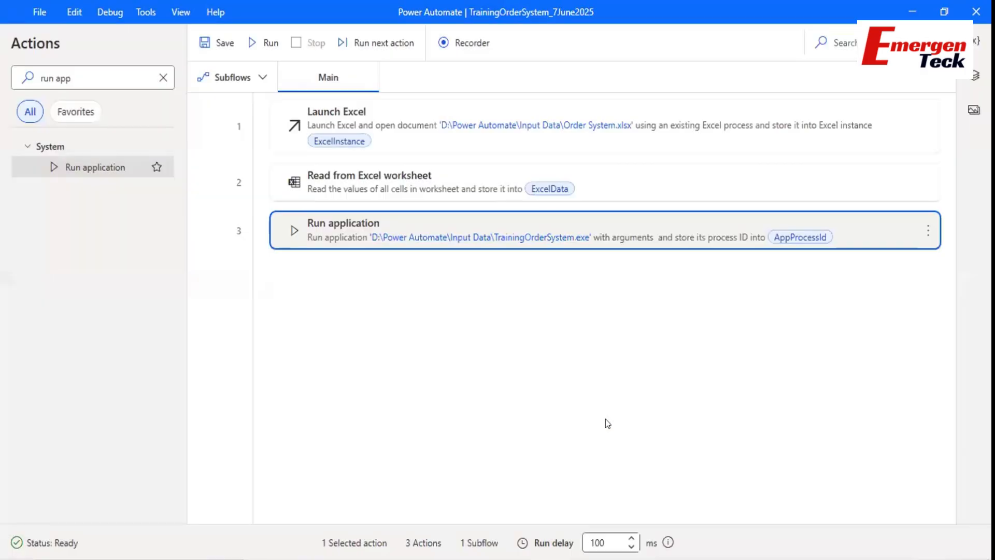
Search the actions for 'popula' and widen the Actions pane to read full names.
key("alt+Tab")
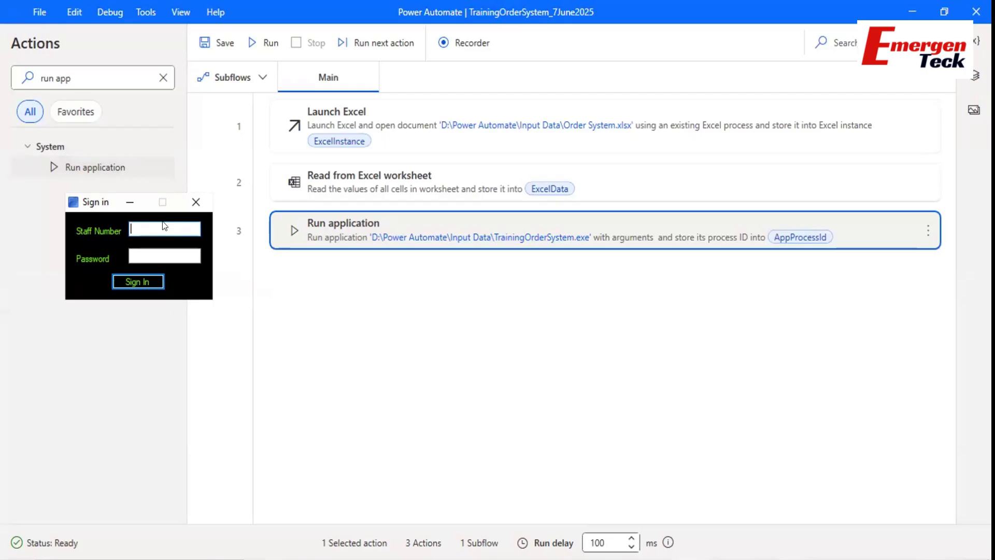
double_click(79, 79)
key("ctrl+a")
type("popula")
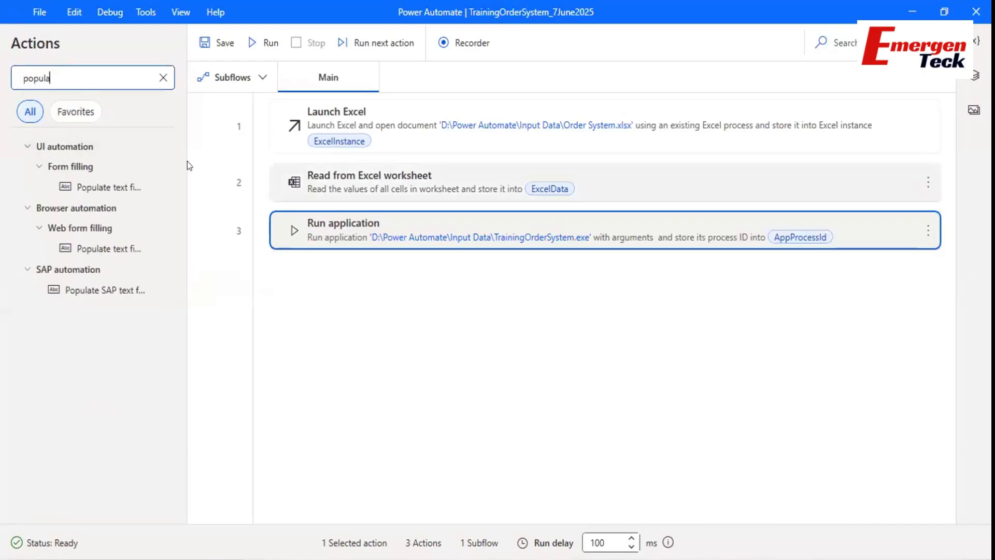
left_click_drag(187, 161, 276, 167)
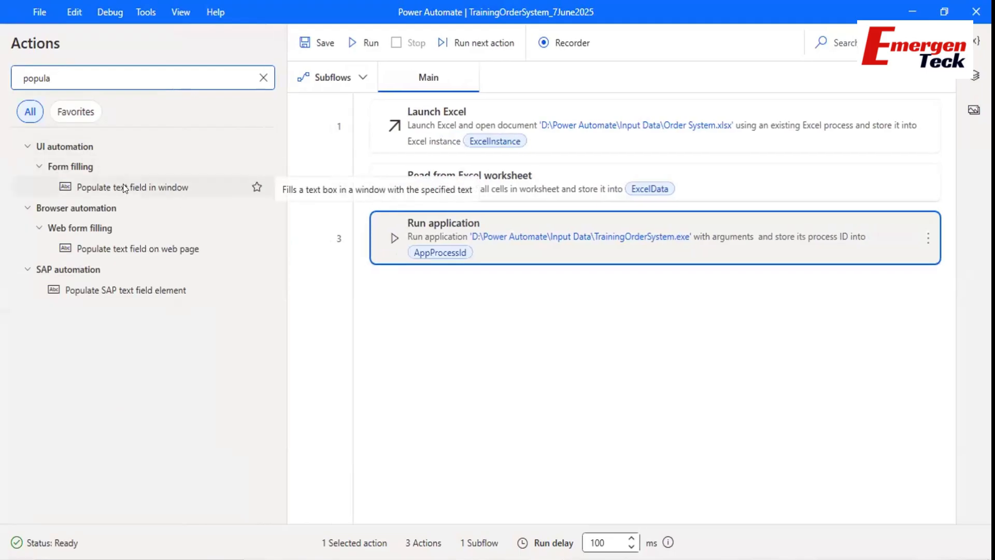
Compare the Populate text field results, settling on Populate text field in window.
left_click(123, 186)
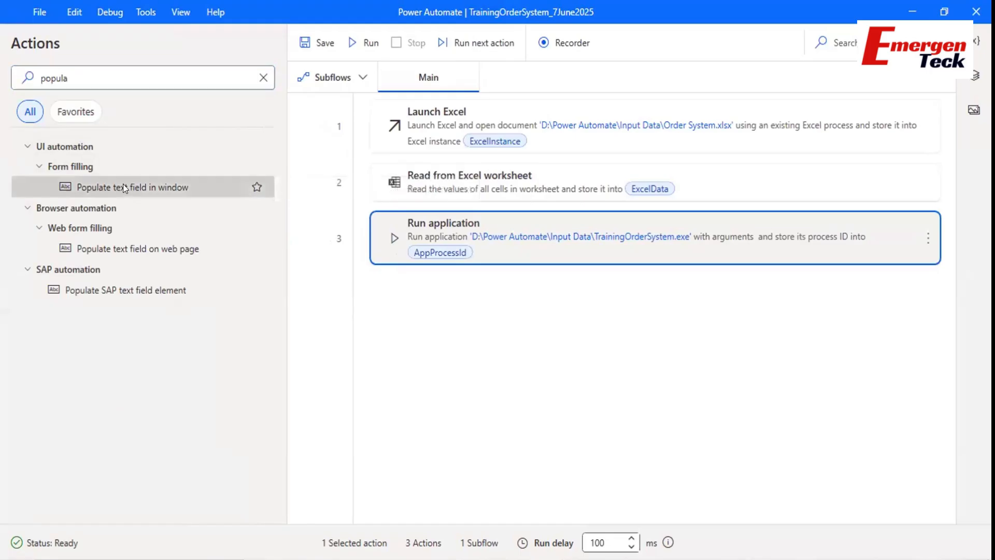
left_click(128, 240)
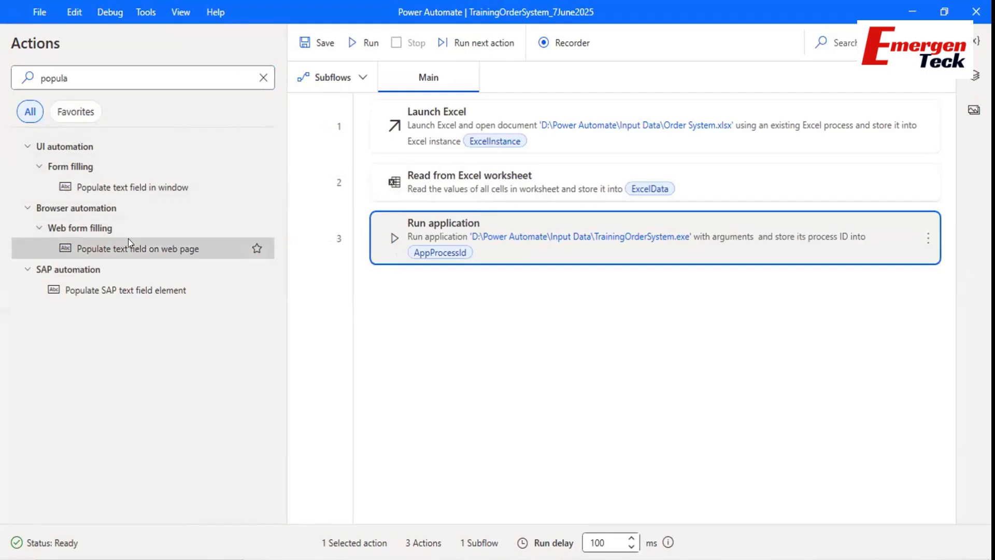
left_click(132, 284)
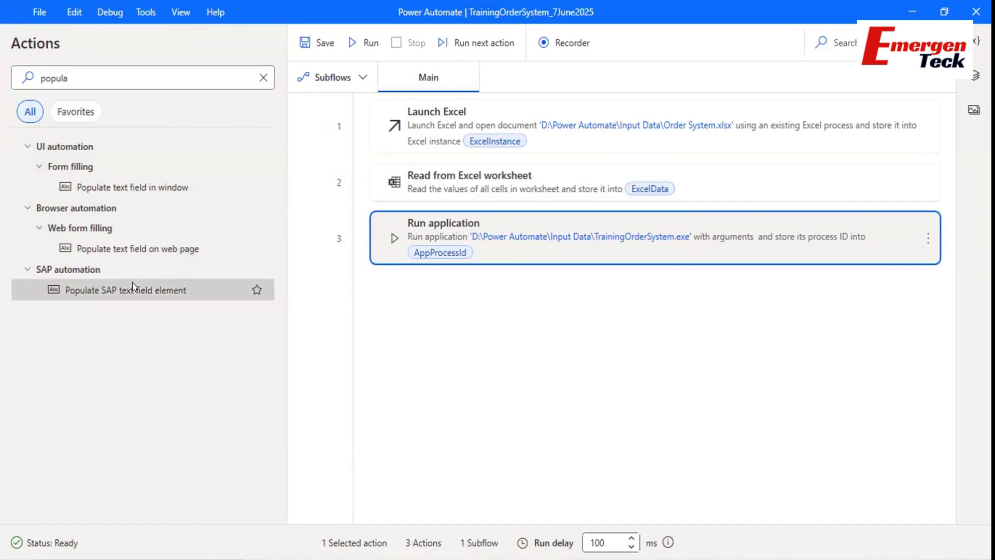
left_click(141, 188)
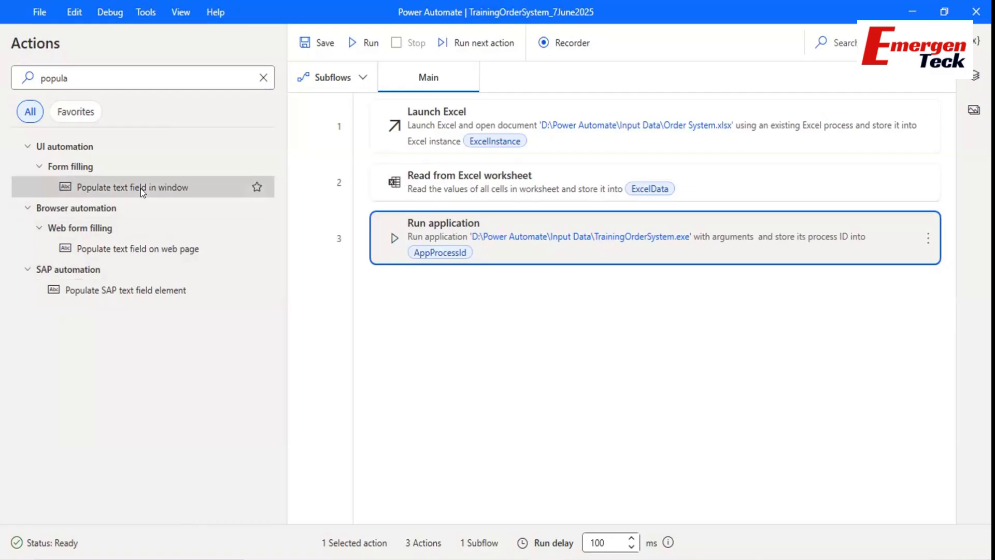
Add Populate text field in window below step 3 and capture the Sign in Password box as target.
left_click_drag(141, 188, 465, 328)
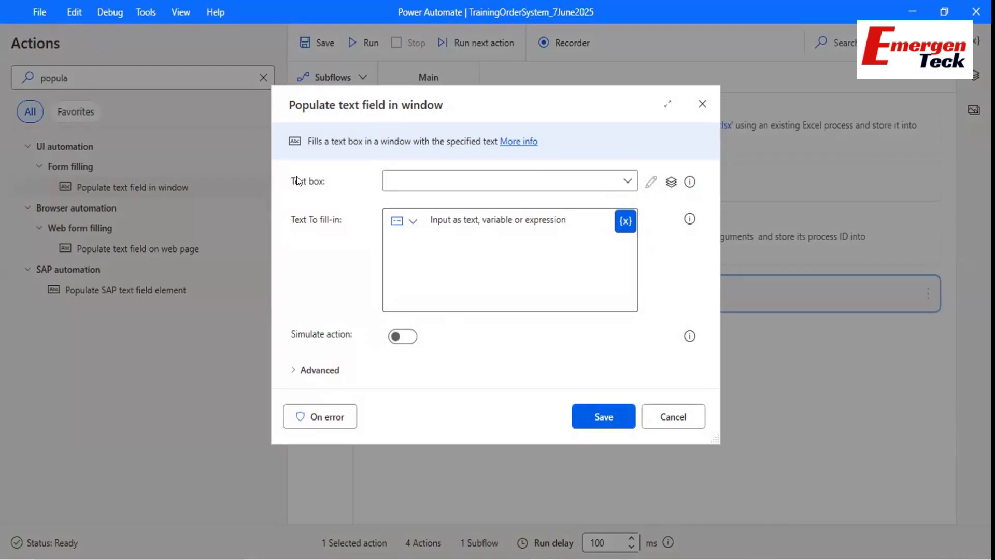
left_click(664, 557)
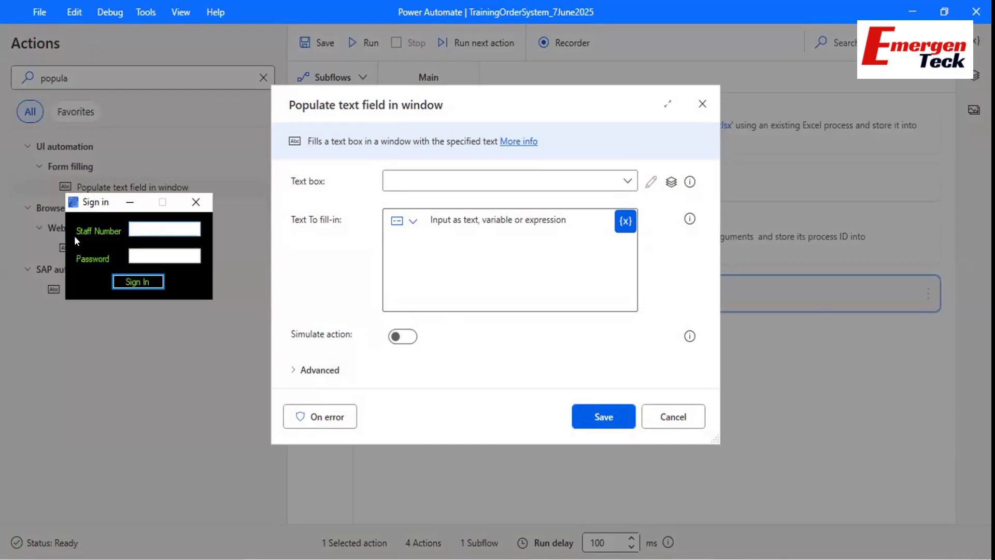
left_click(145, 231)
left_click(447, 177)
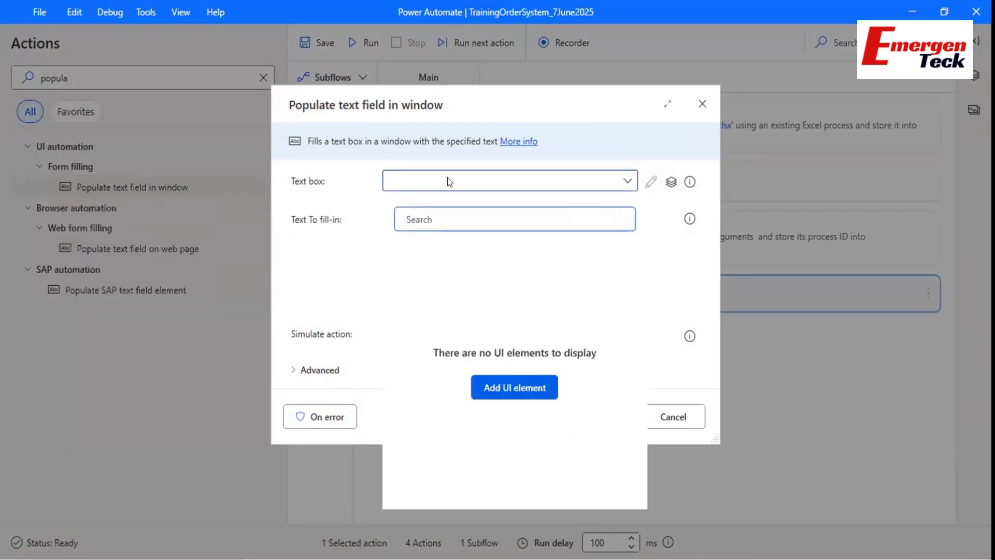
left_click(492, 386)
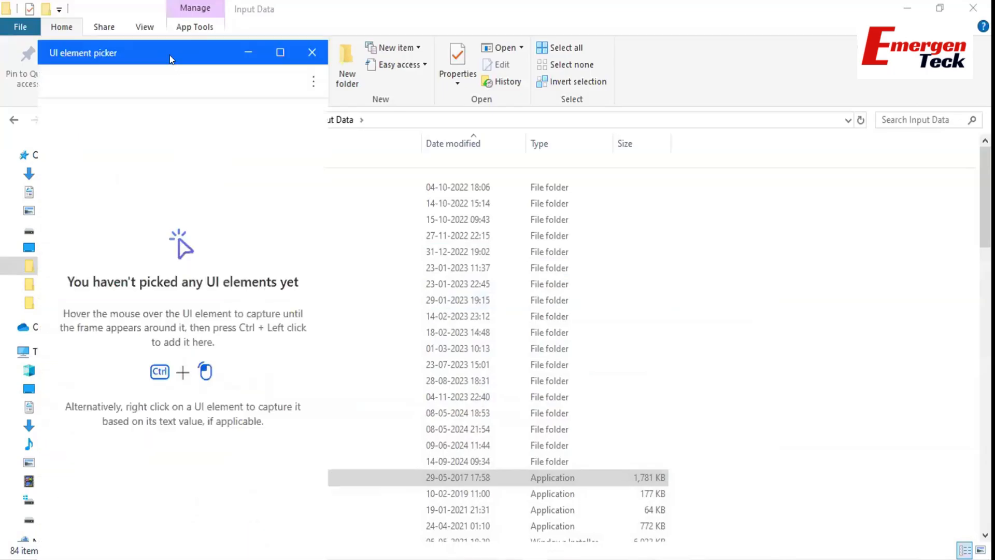
left_click_drag(412, 111, 400, 245)
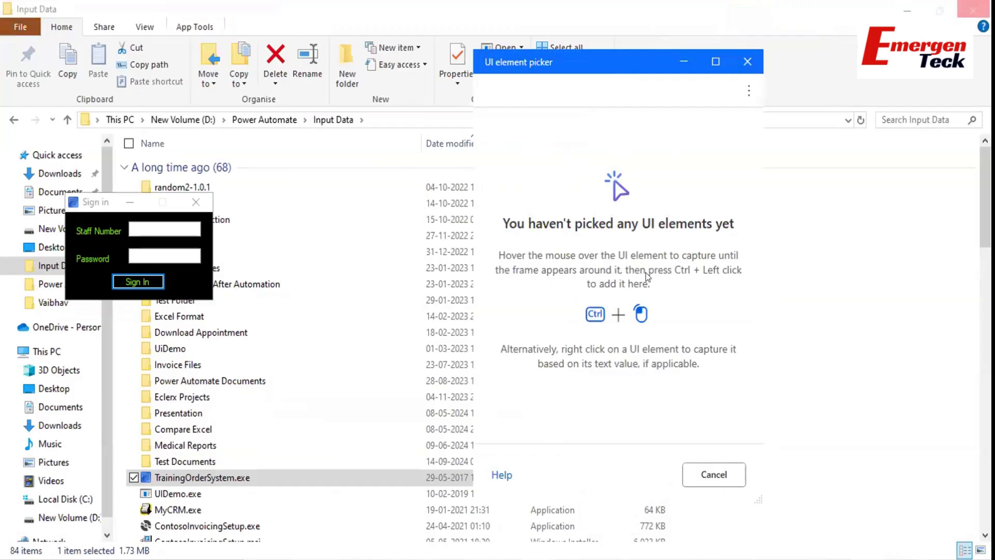
left_click(175, 226, "ctrl")
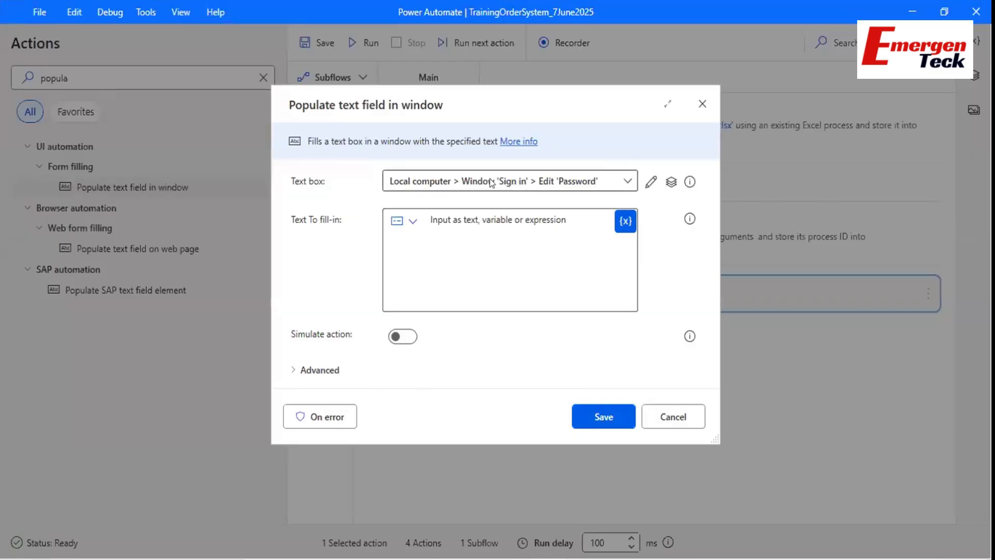
Confirm the captured Edit 'Password' element, enter the password as text to fill, and save.
left_click(492, 183)
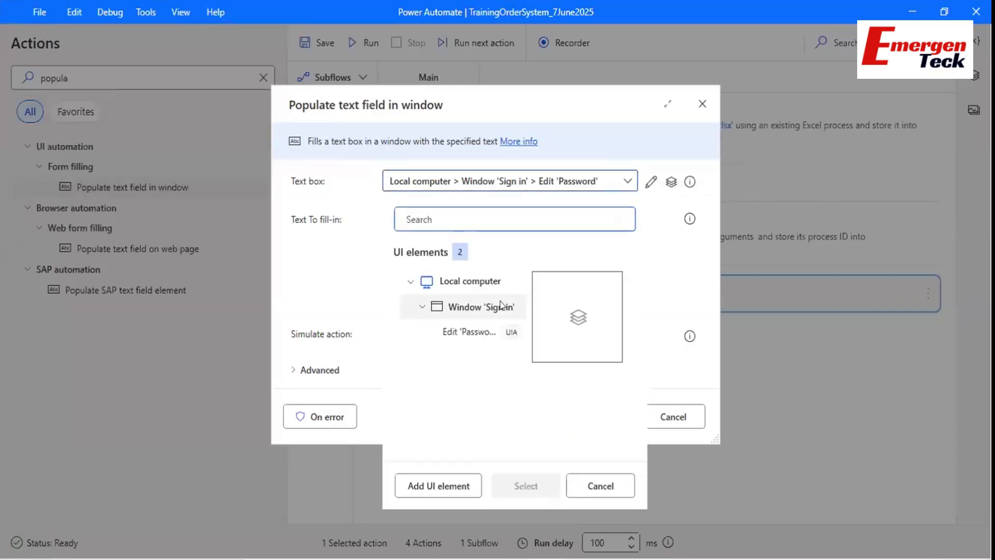
left_click(469, 332)
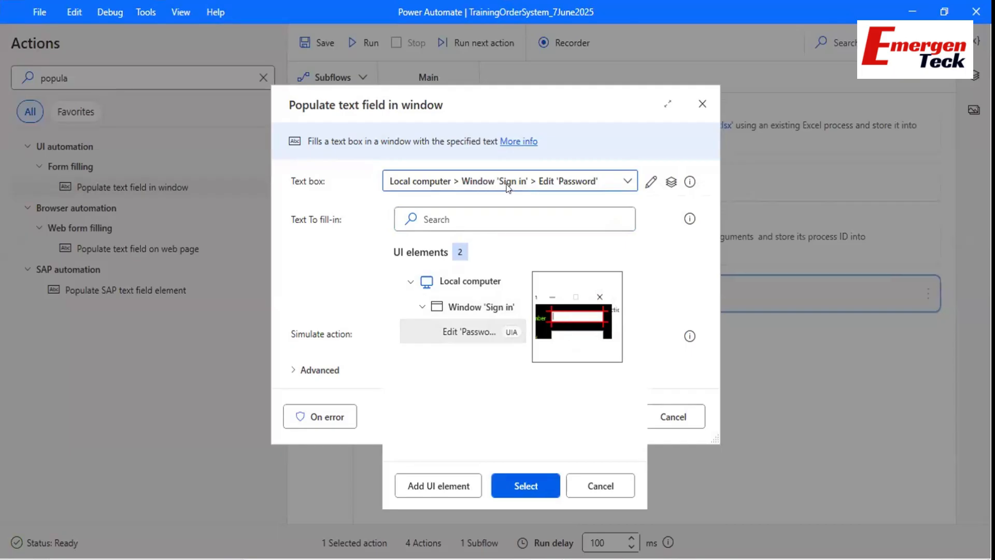
left_click(595, 118)
left_click(485, 246)
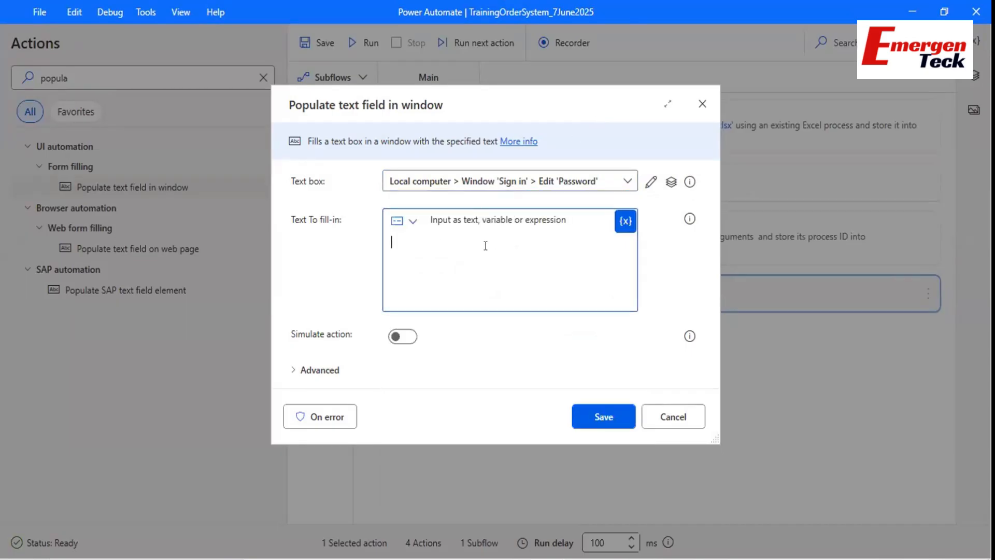
type("admin")
left_click(608, 415)
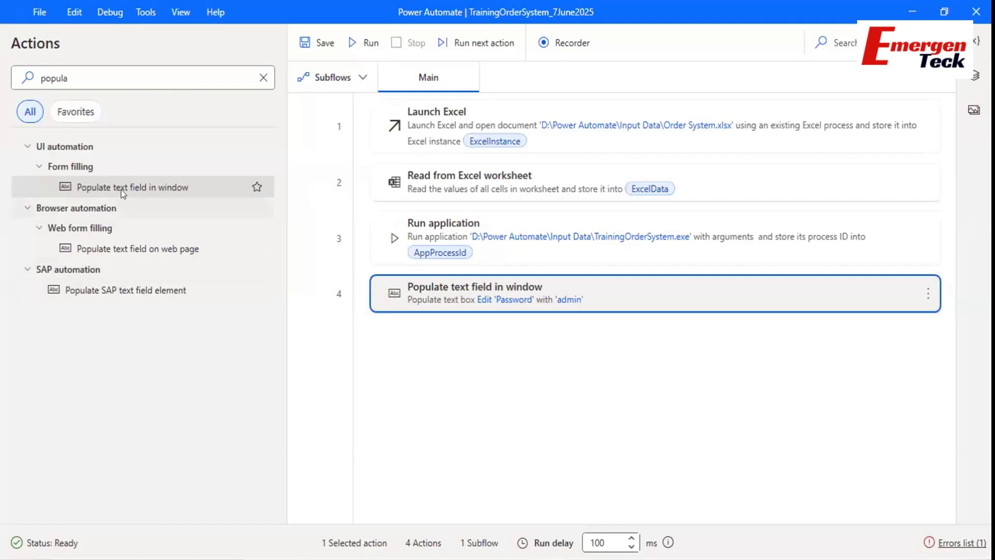
Add another Populate text field in window targeting a second Sign in text box.
left_click_drag(120, 187, 447, 363)
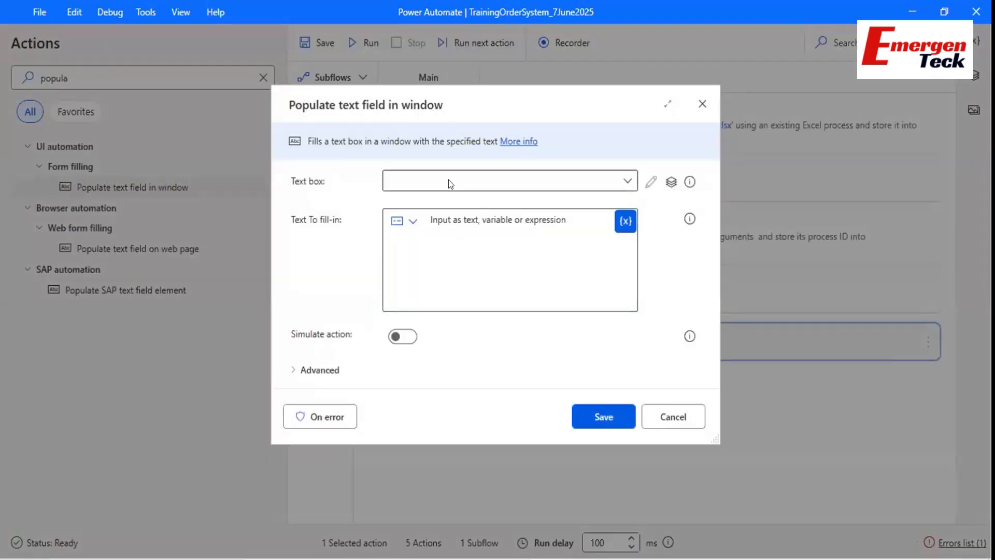
left_click(449, 179)
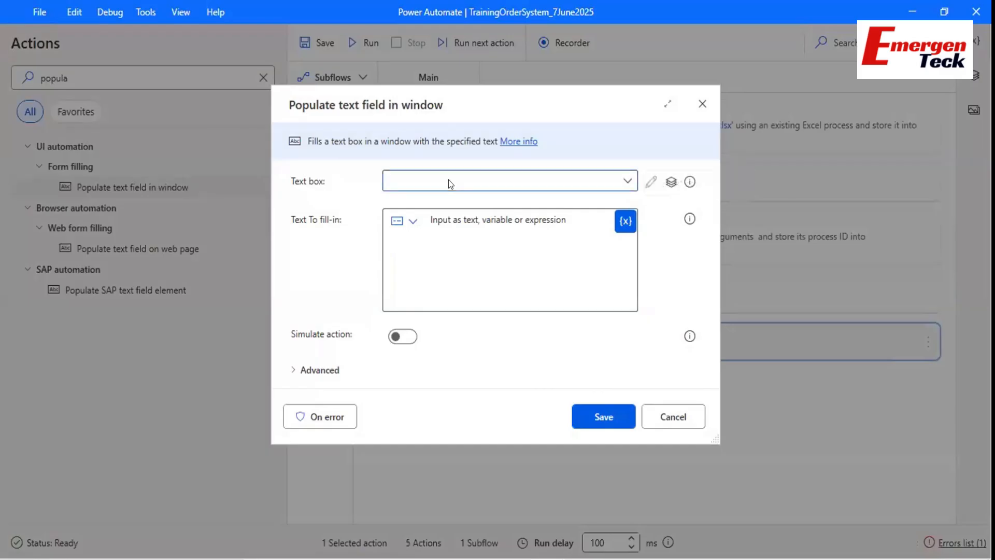
left_click(441, 483)
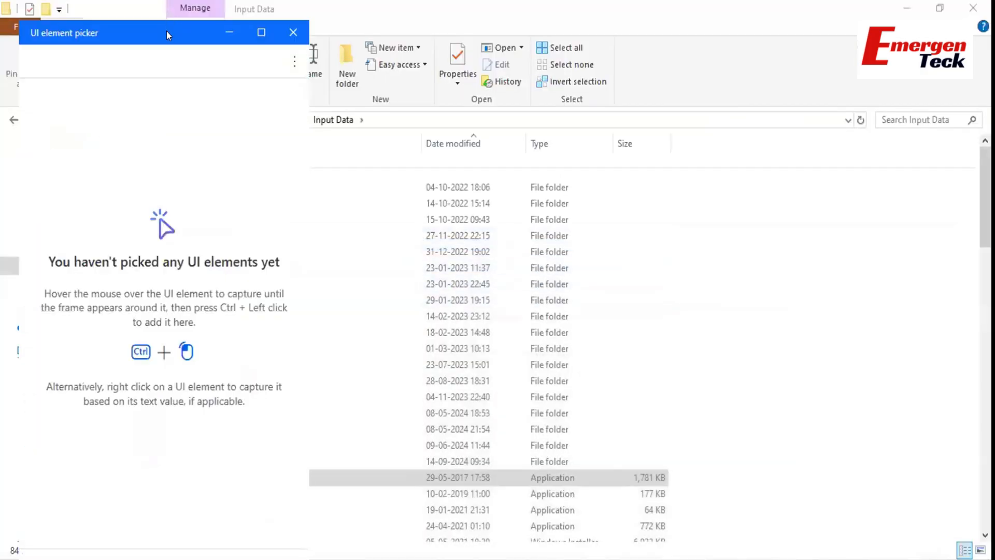
left_click_drag(167, 34, 688, 48)
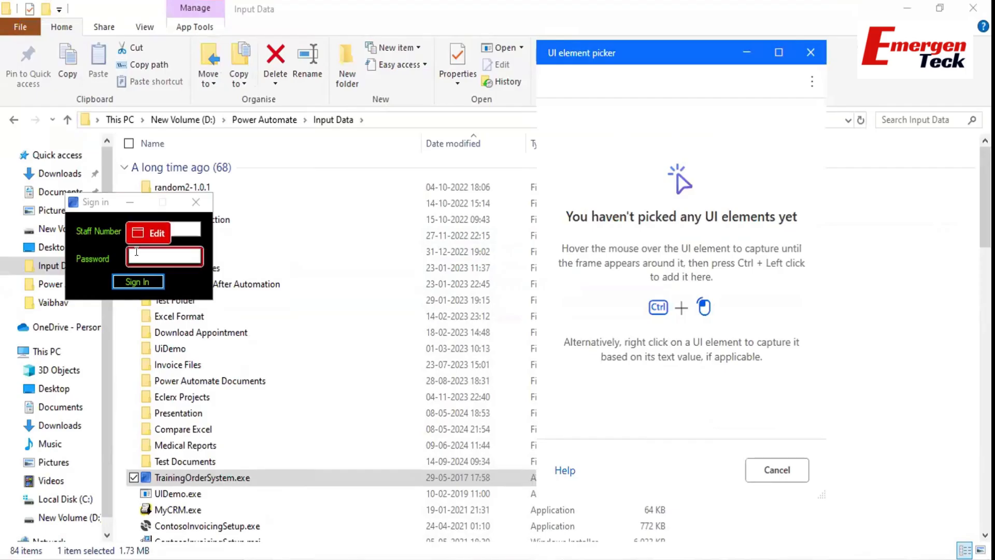
left_click(136, 251, "ctrl")
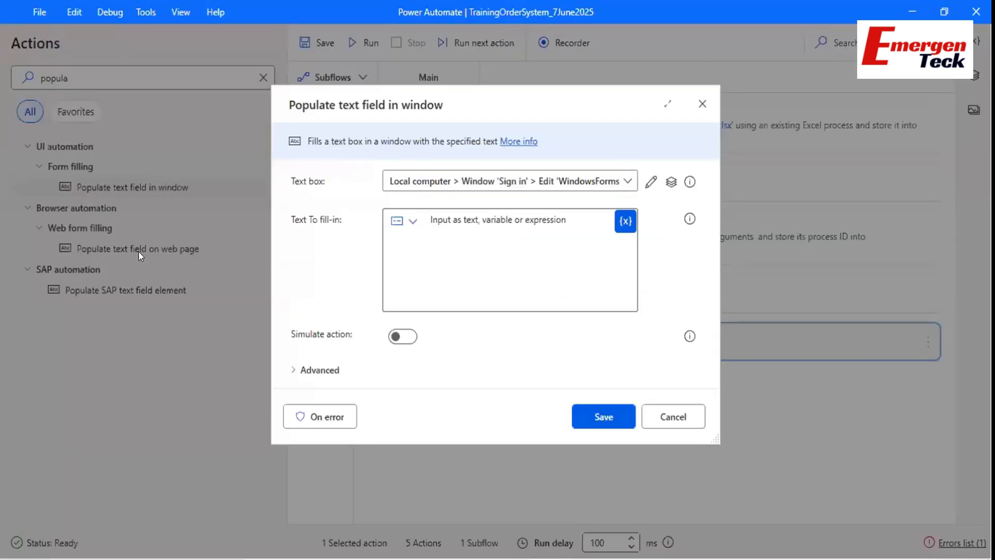
Switch the value to Direct encrypted text input, enter the masked password, and save step 5.
left_click(416, 268)
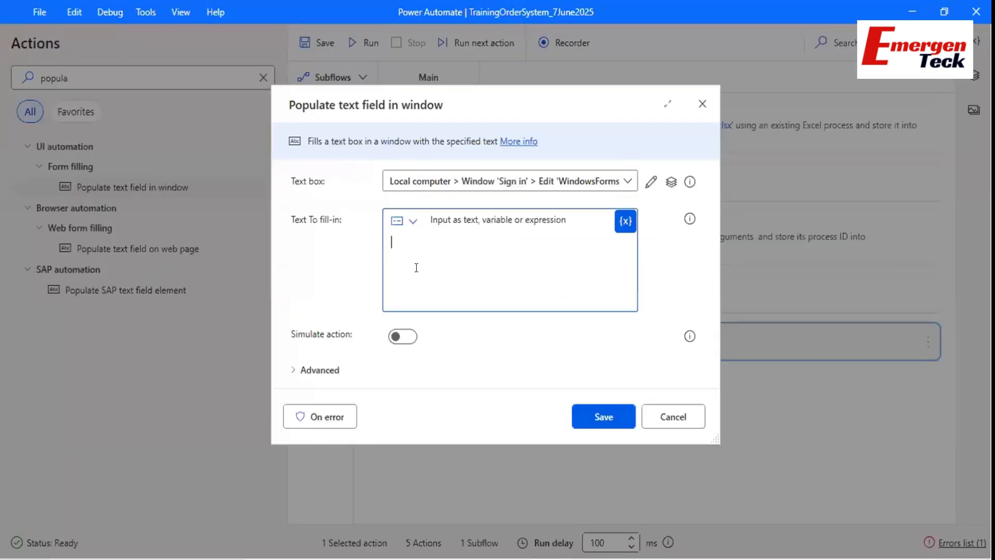
type("admin")
key("BackSpace")
key("BackSpace")
key("BackSpace")
key("BackSpace")
key("BackSpace")
left_click(413, 222)
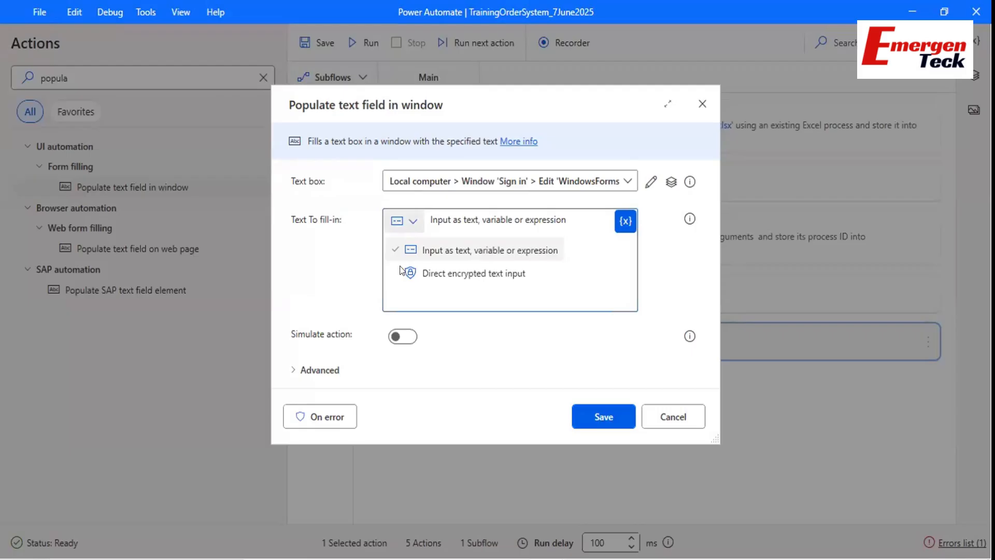
left_click(410, 222)
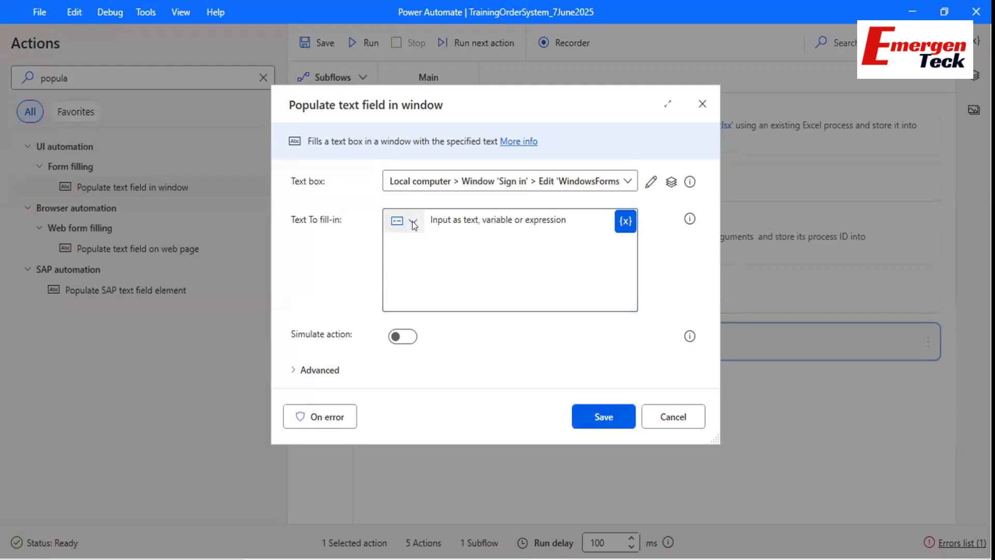
left_click(412, 221)
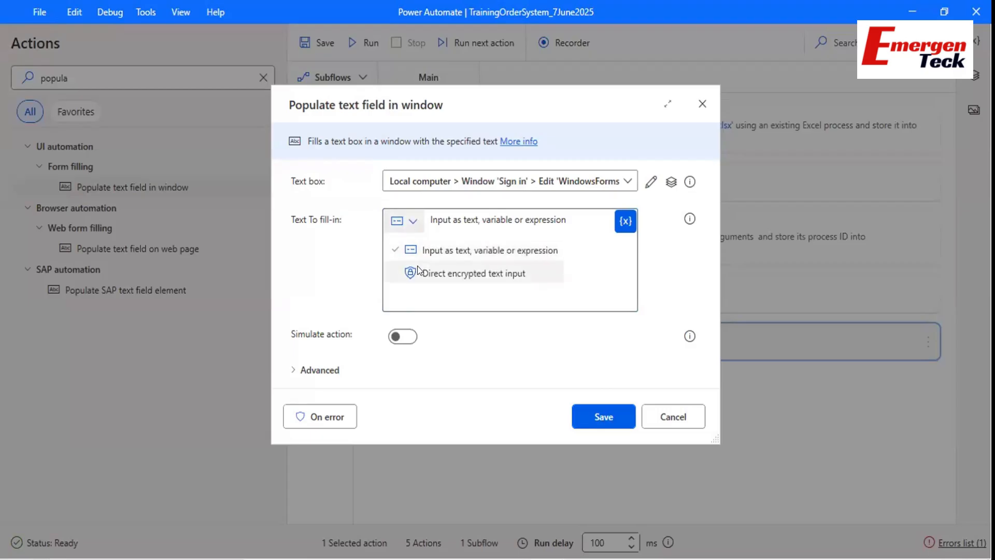
left_click(419, 272)
left_click(402, 239)
type("•••••")
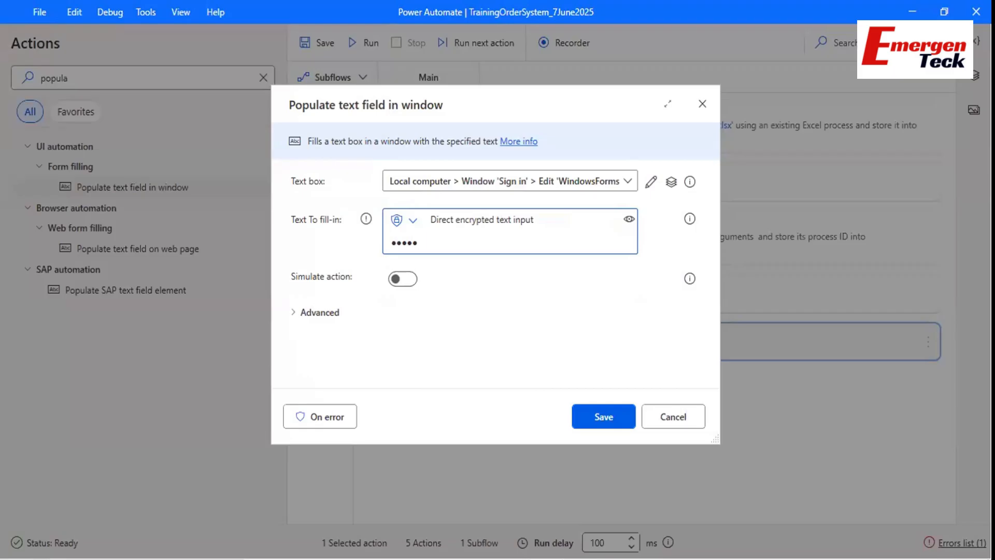
left_click(587, 417)
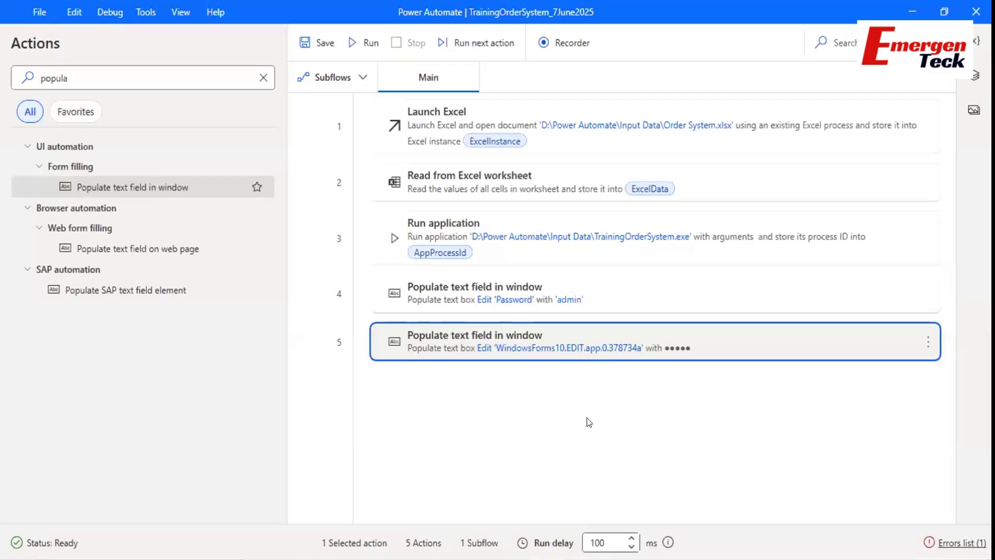
Search actions for 'click' and add Click UI element in window below step 5.
mouse_move(589, 539)
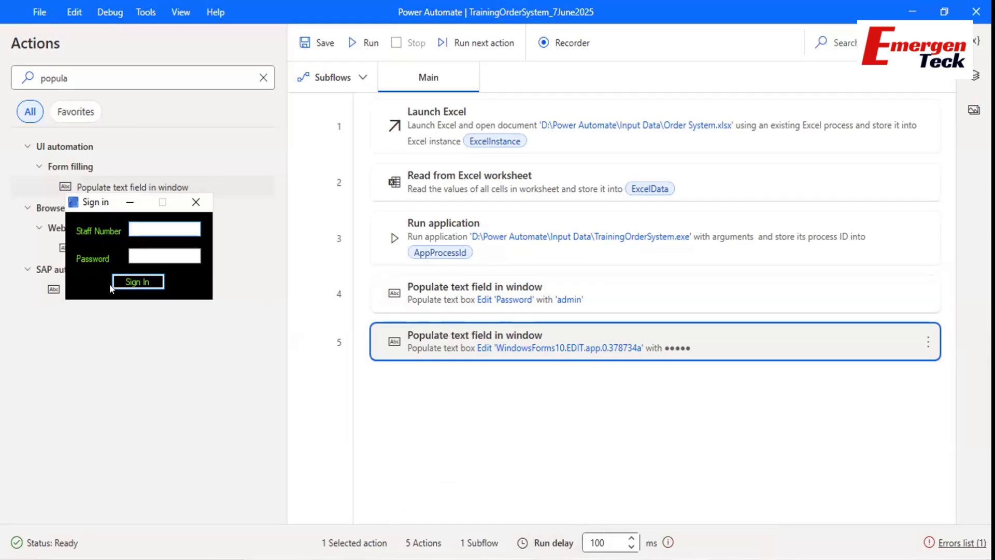
left_click(84, 61)
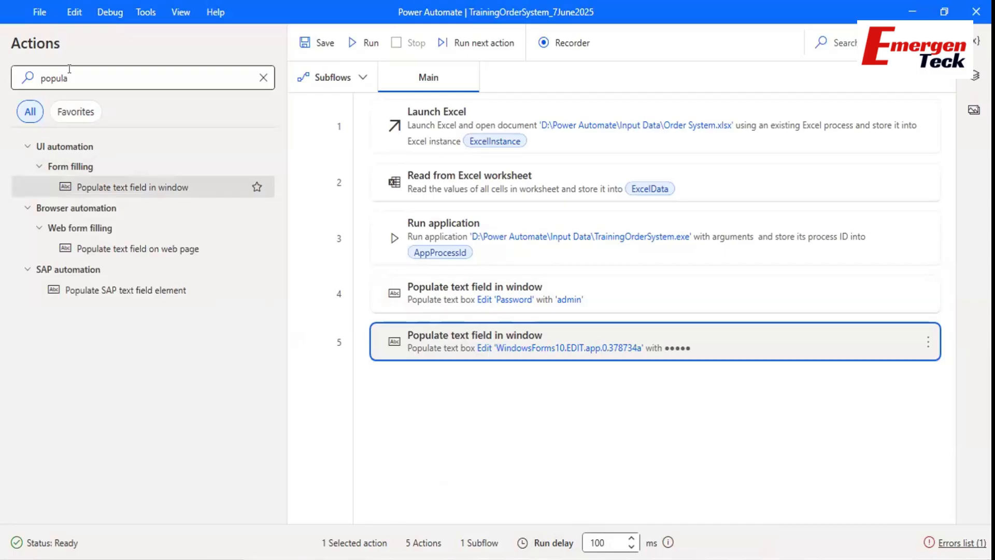
double_click(69, 69)
type("click")
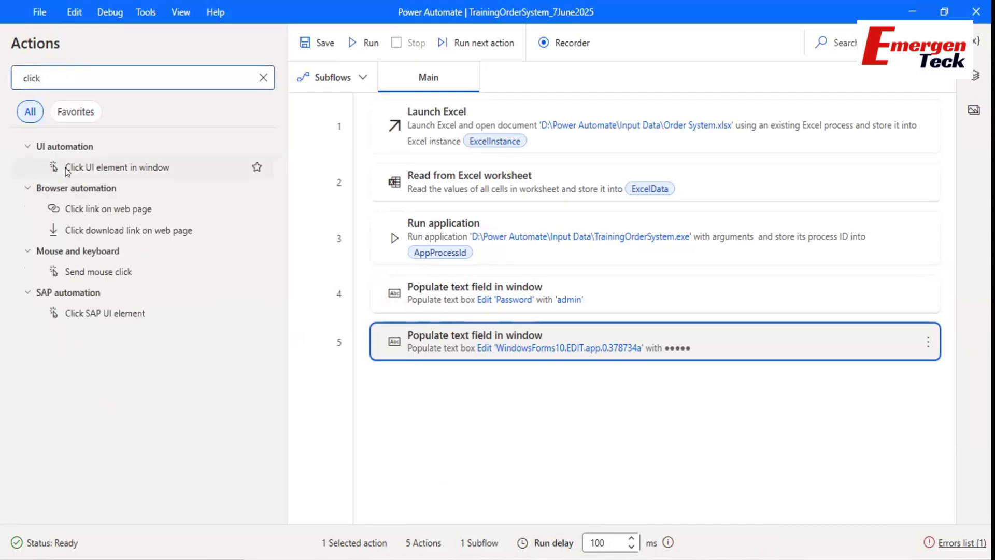
left_click(67, 170)
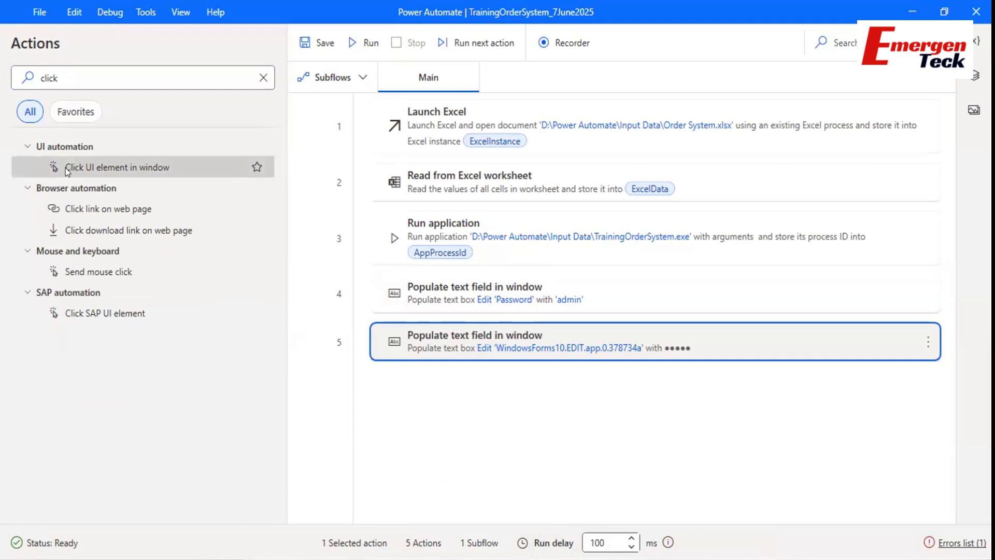
left_click_drag(65, 168, 420, 414)
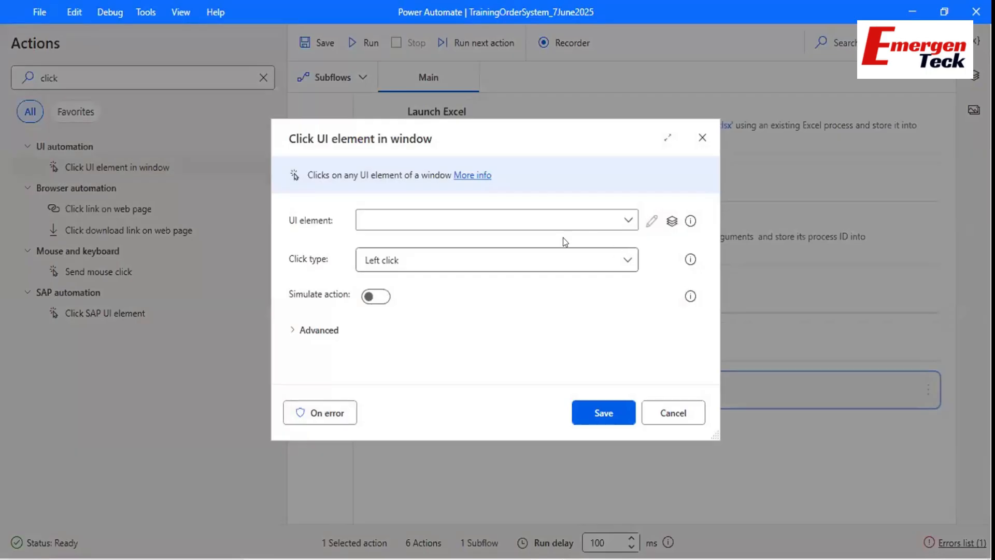
Target the Sign In button with Left click, save the step, and save the flow.
left_click(479, 225)
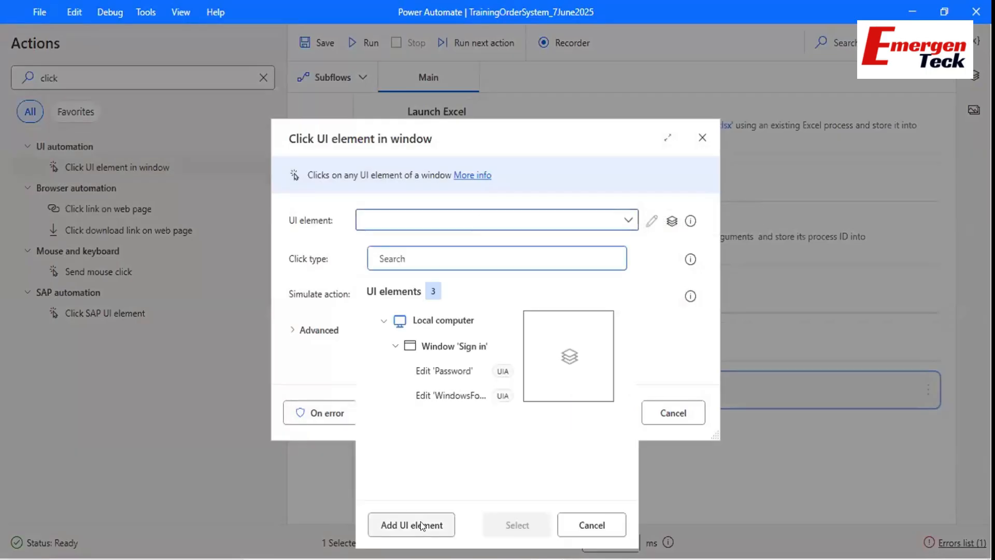
left_click(421, 523)
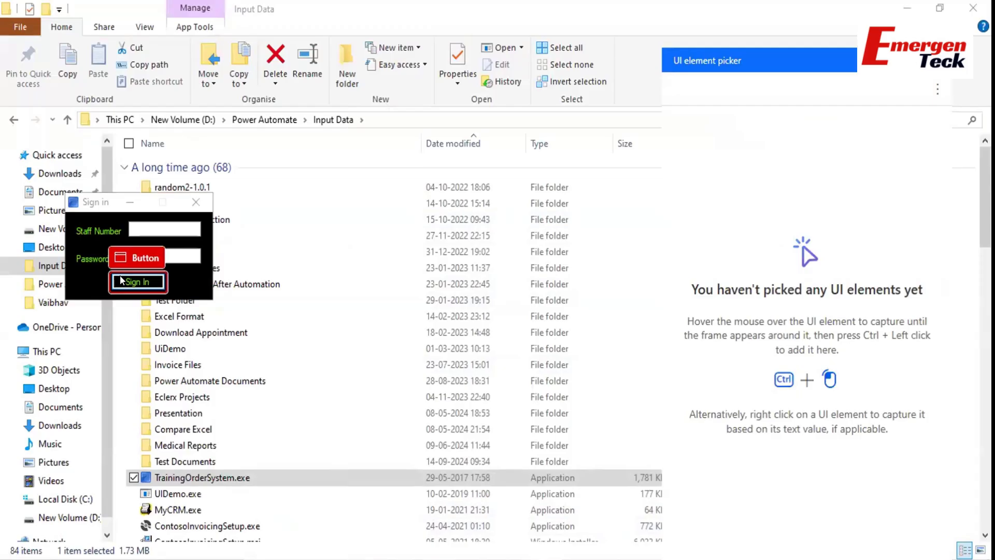
left_click(120, 281, "ctrl")
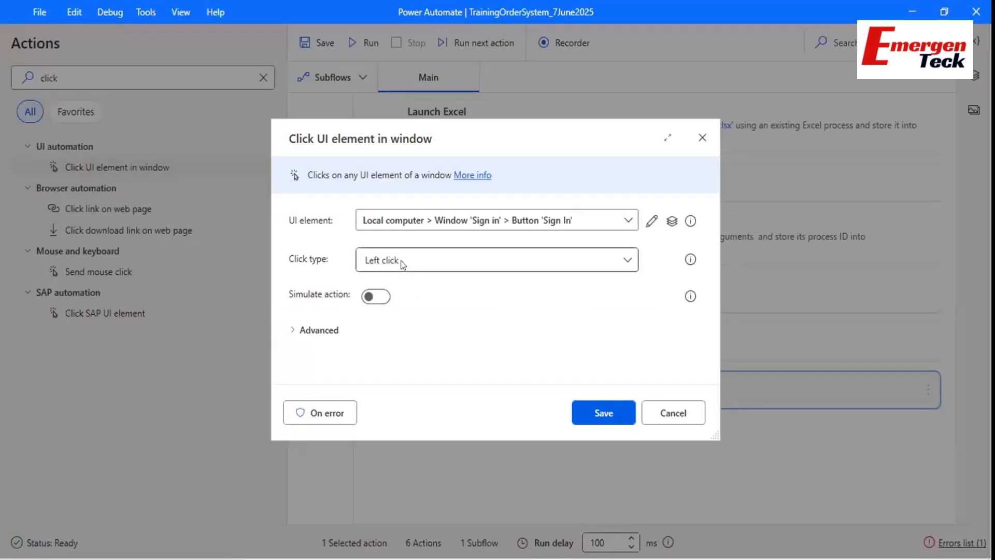
left_click(400, 260)
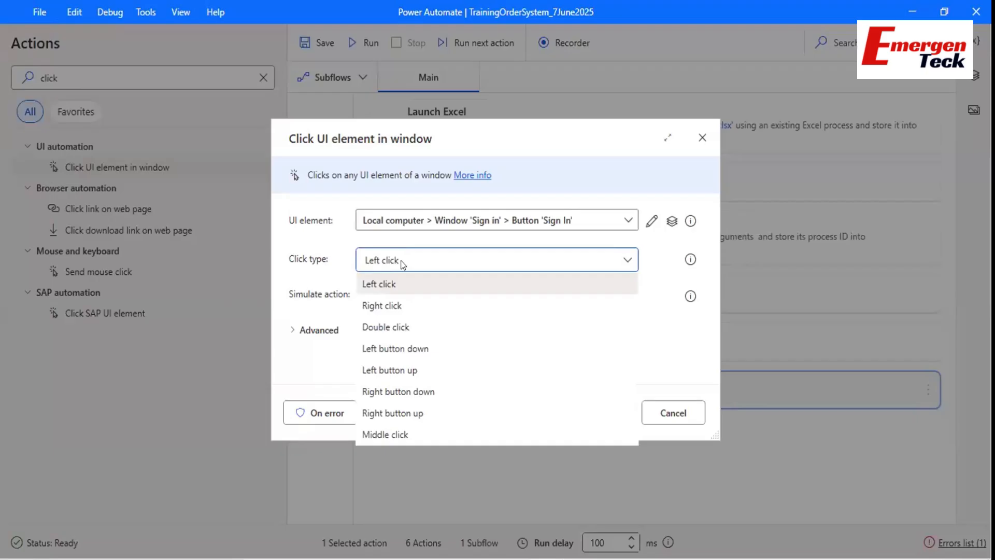
left_click(394, 279)
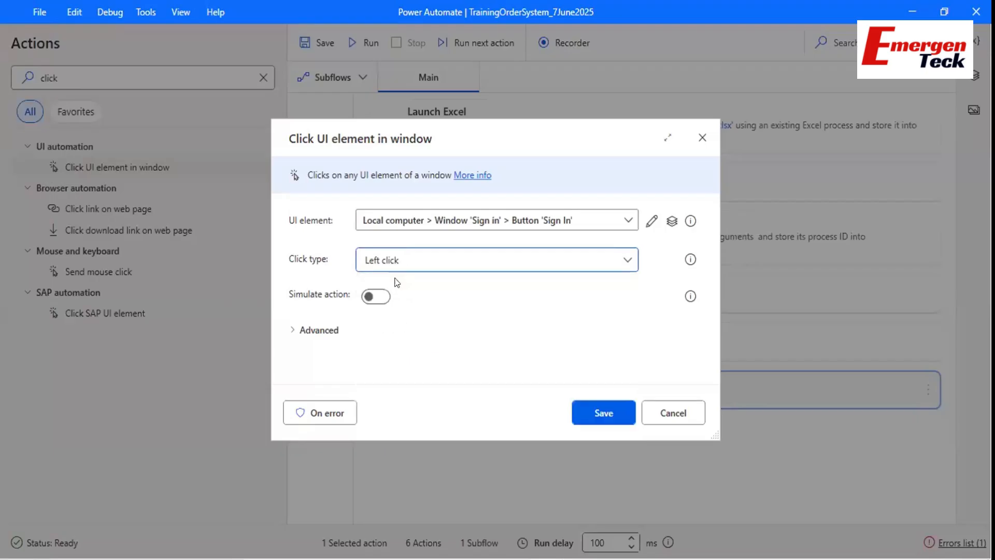
left_click(596, 415)
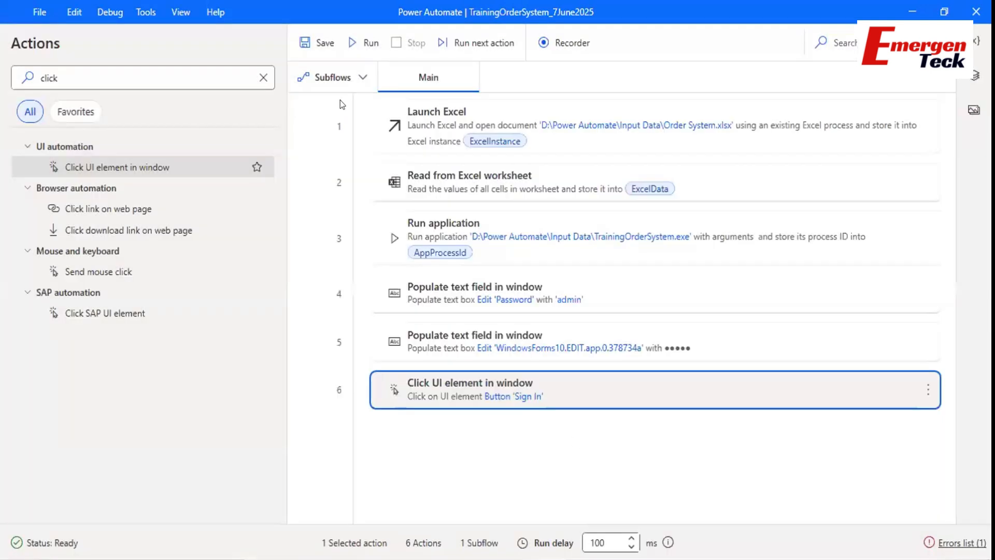
key("ctrl+s")
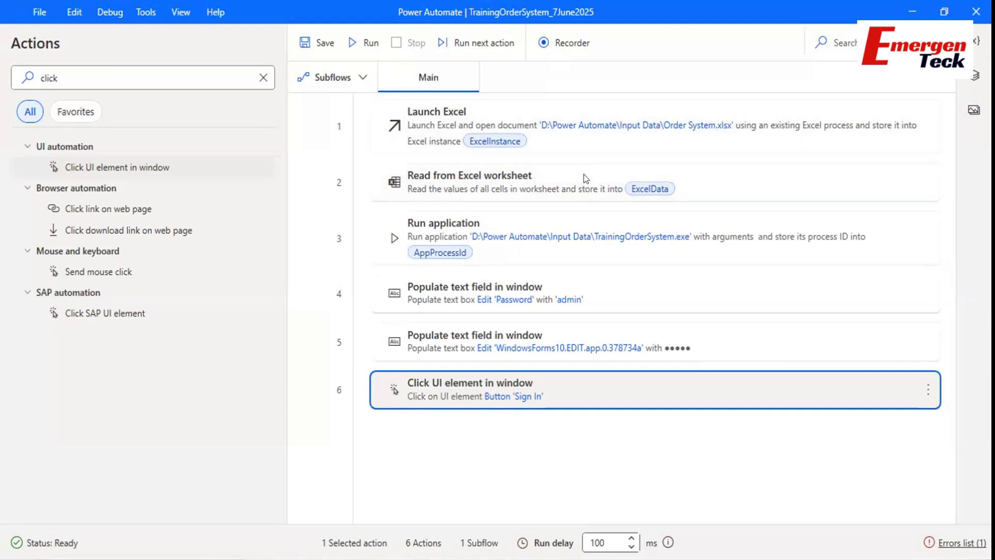
Review Read from Excel worksheet's advanced options unchanged, then open the Launch Excel step's settings.
left_click(584, 174)
double_click(584, 174)
left_click(292, 300)
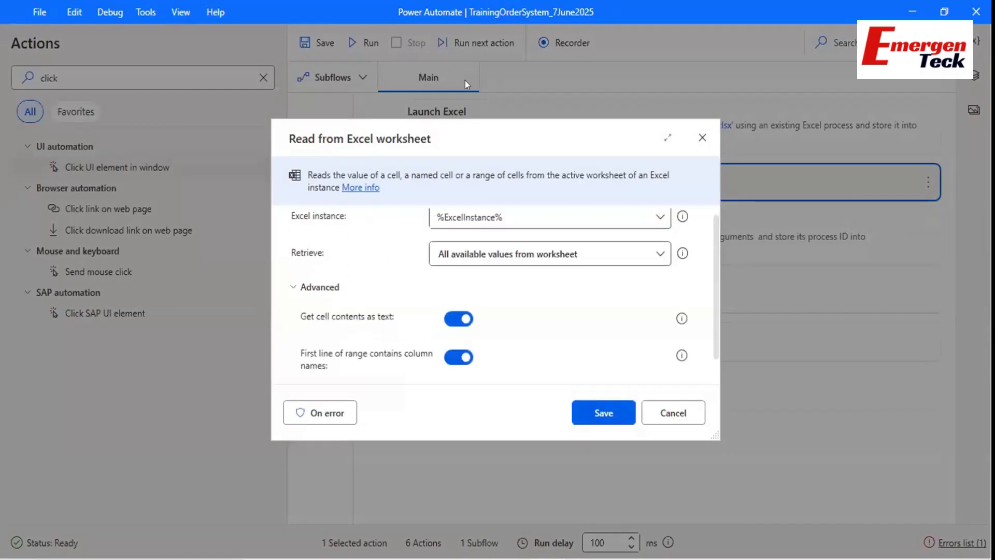
scroll(550, 259, "down", 1)
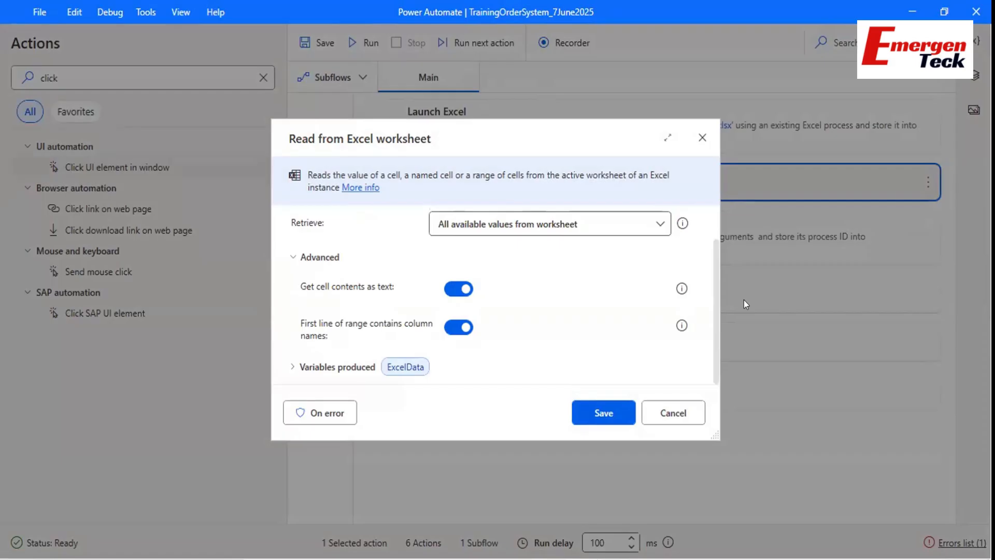
scroll(469, 267, "up", 2)
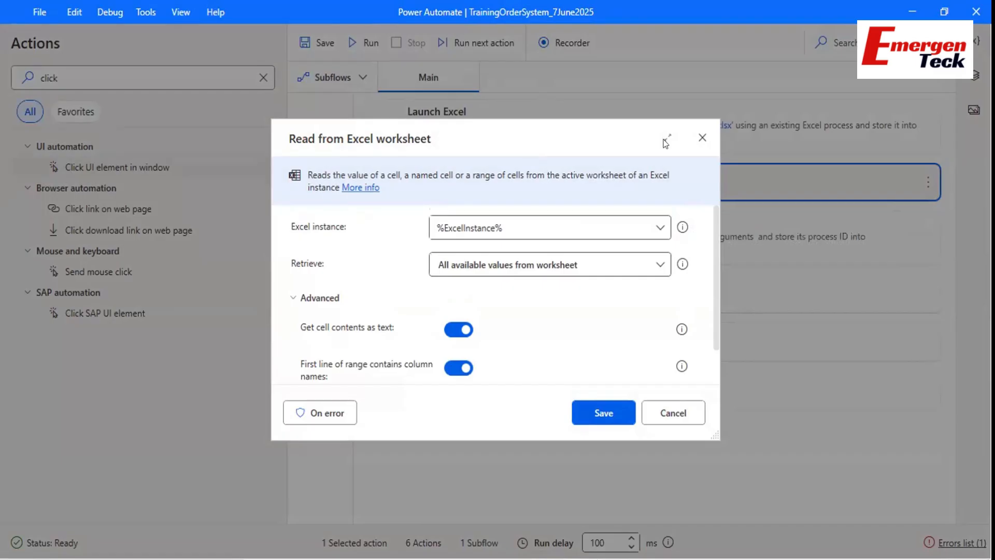
left_click(701, 138)
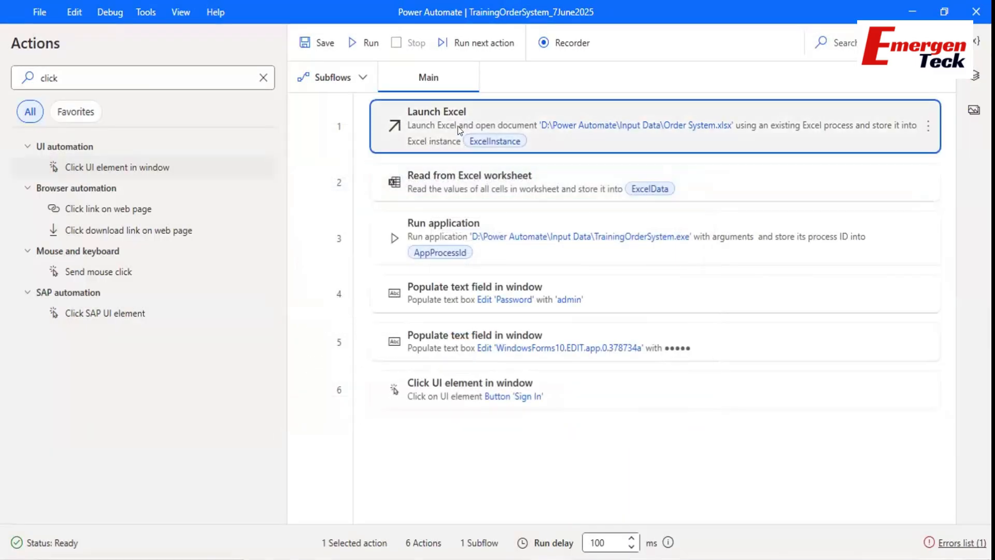
double_click(458, 127)
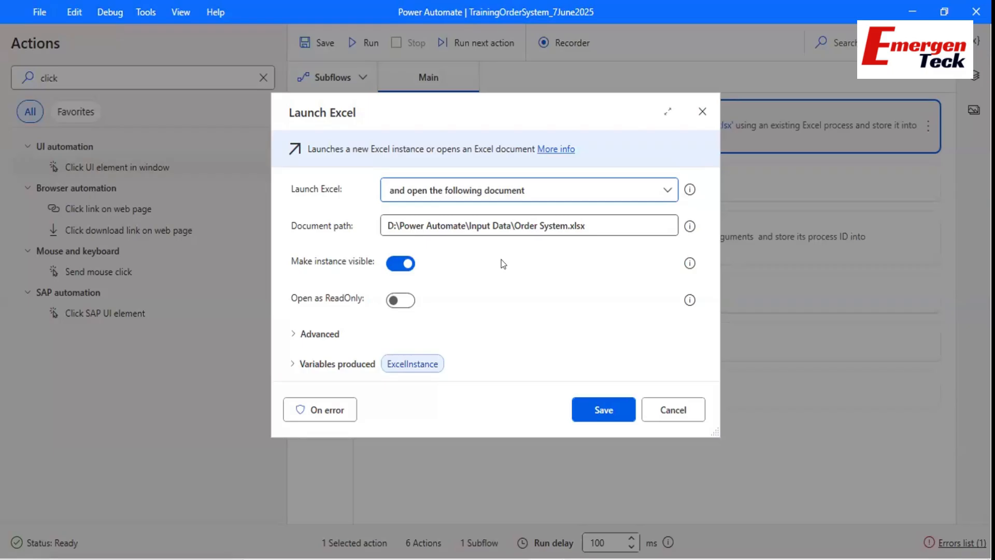
Keep 'Make instance visible' on for the Order System.xlsx Launch Excel step and save it.
left_click_drag(430, 115, 388, 108)
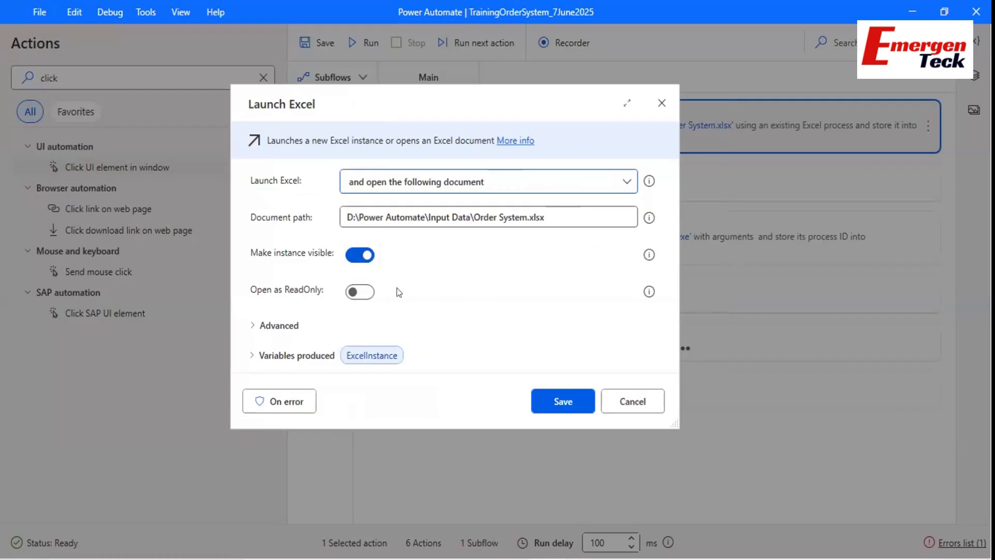
left_click(352, 254)
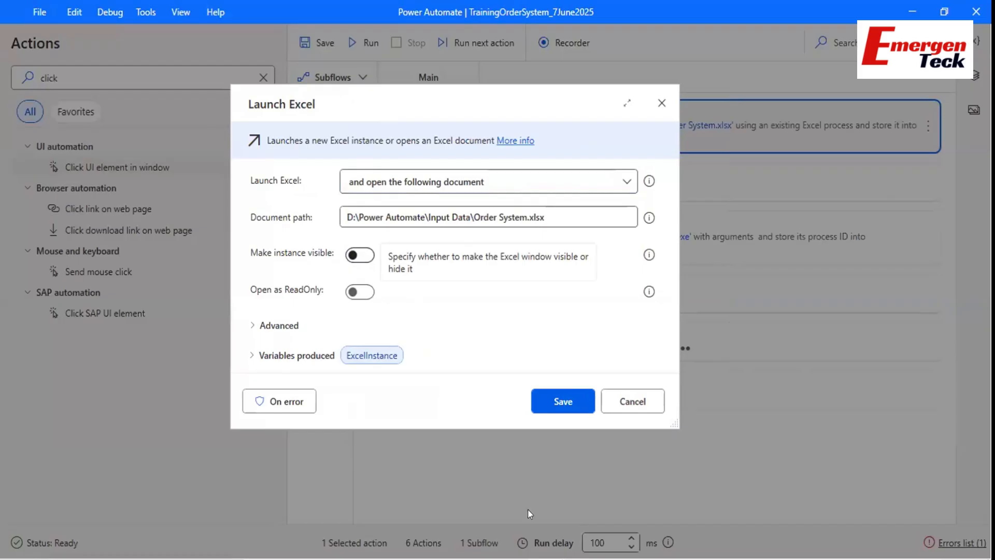
right_click(717, 559)
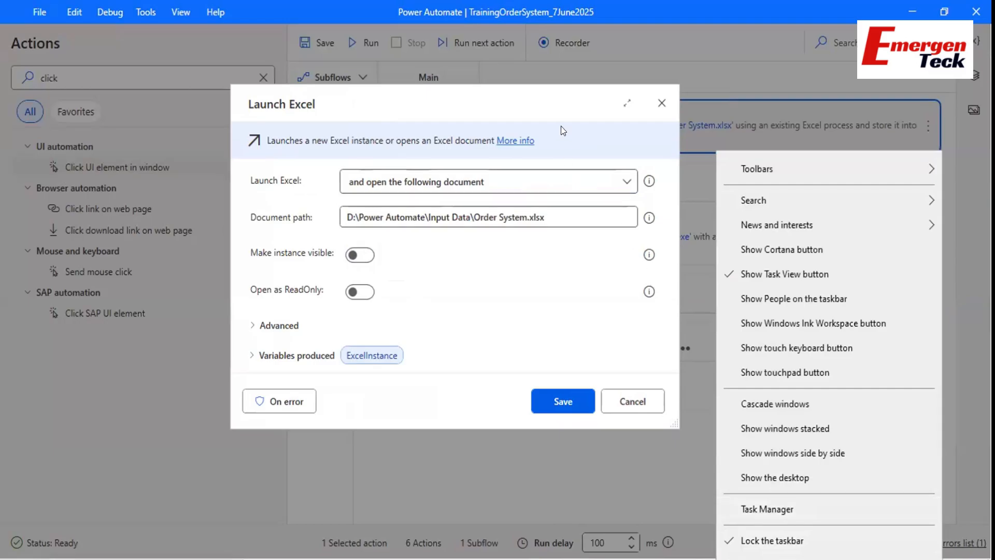
left_click(561, 100)
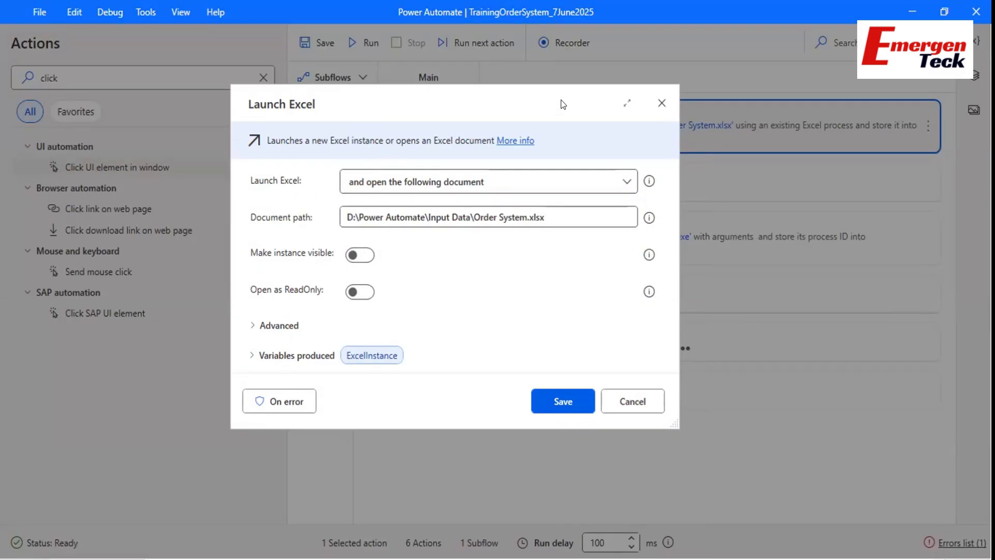
left_click(359, 260)
left_click(354, 262)
left_click(361, 260)
left_click(546, 401)
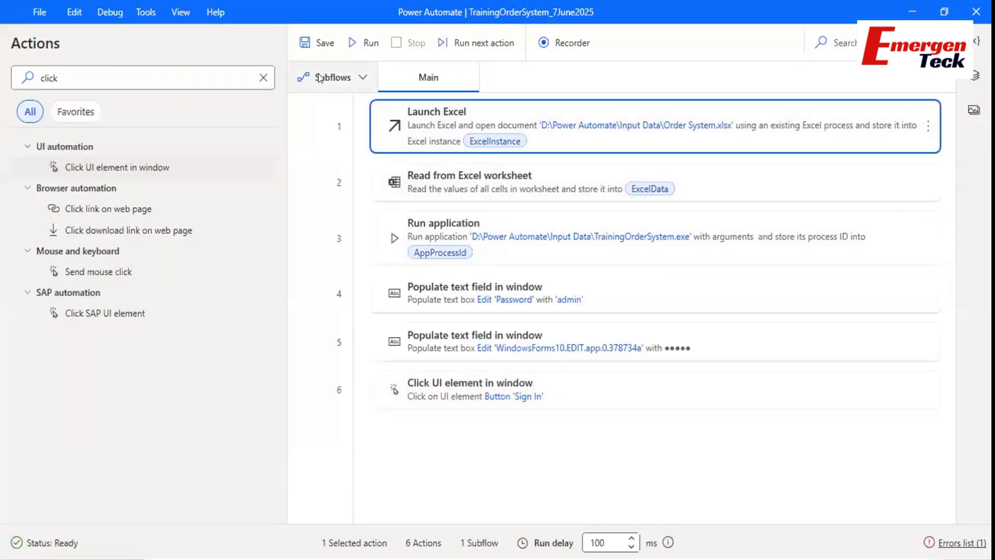